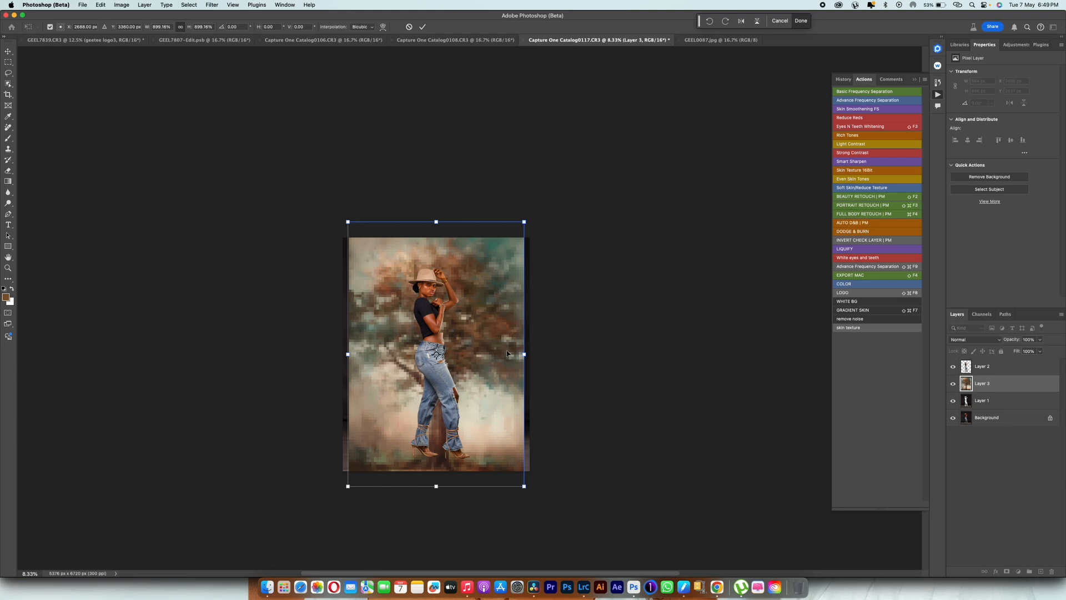
- Resize the tree backdrop layer to about 5460 px wide and move it up until its lower edge meets the floor line
left_click_drag(525, 221, 535, 205)
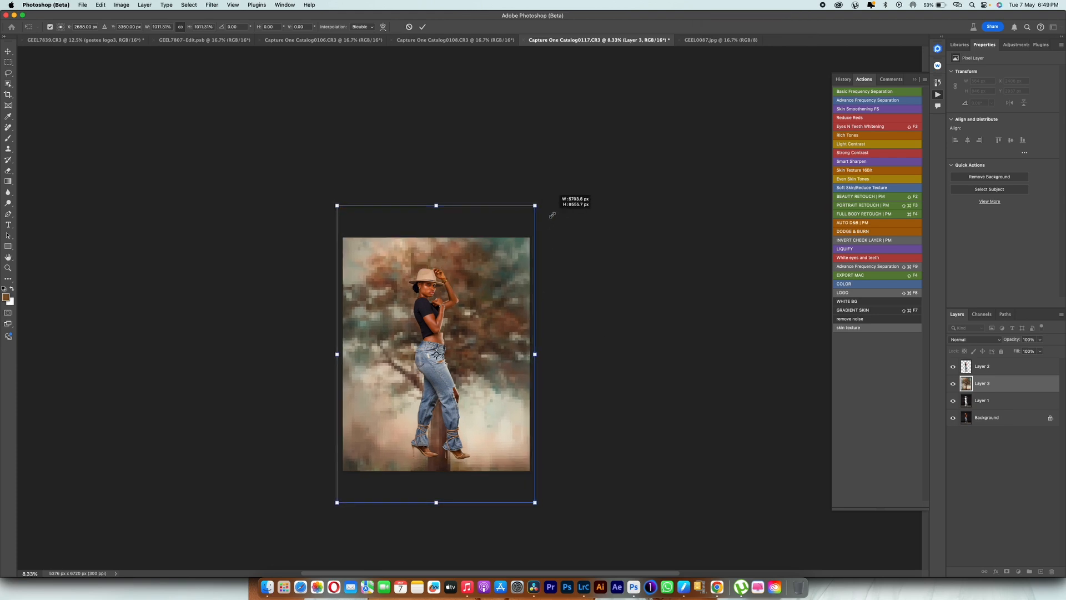
left_click_drag(436, 502, 436, 484)
left_click_drag(450, 387, 454, 329)
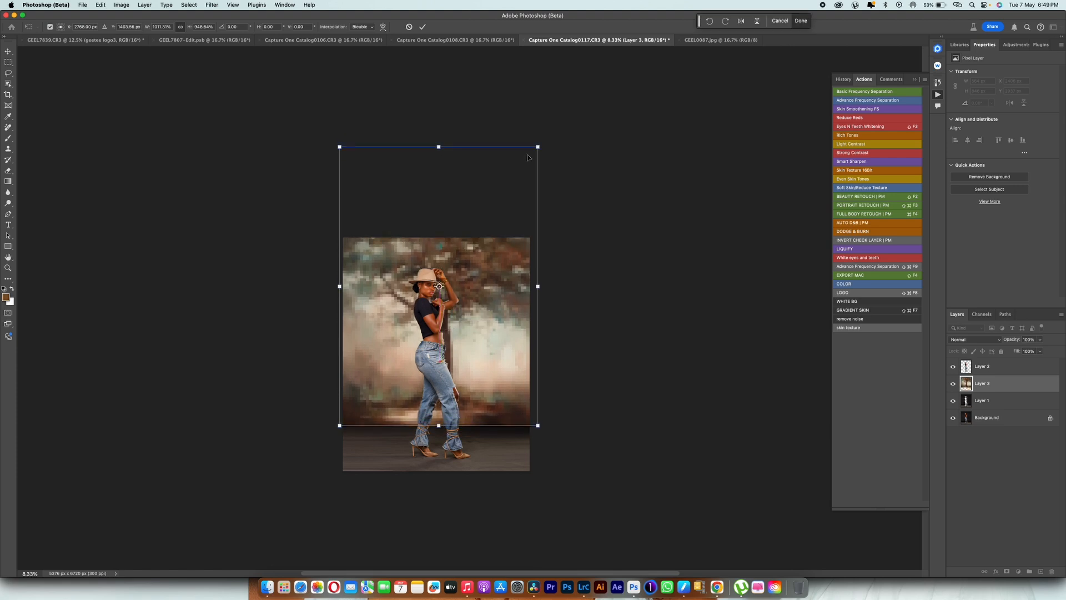
left_click_drag(536, 146, 529, 158)
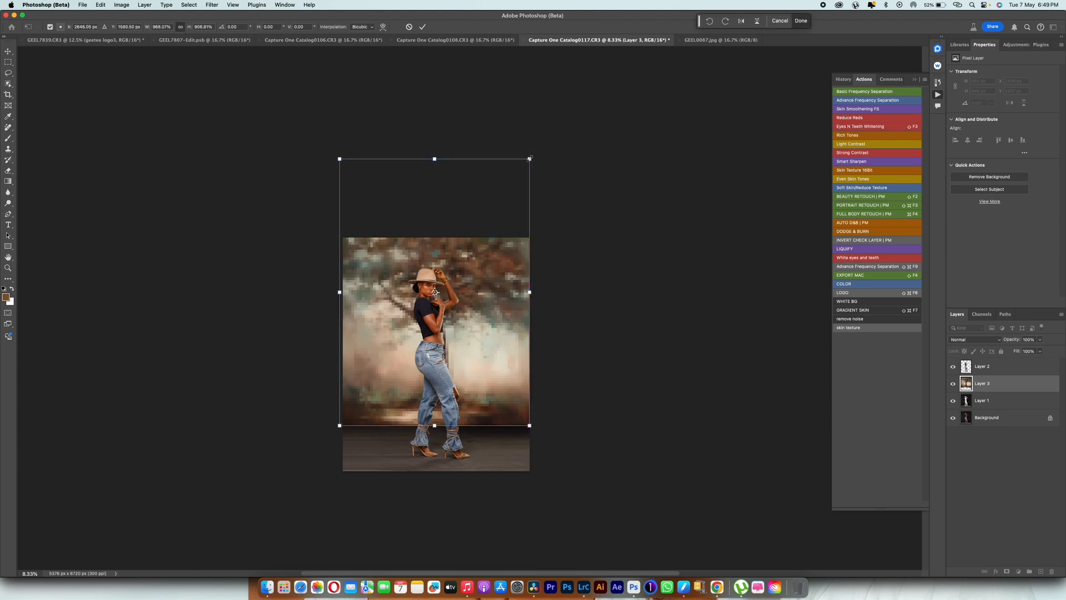
key("Return")
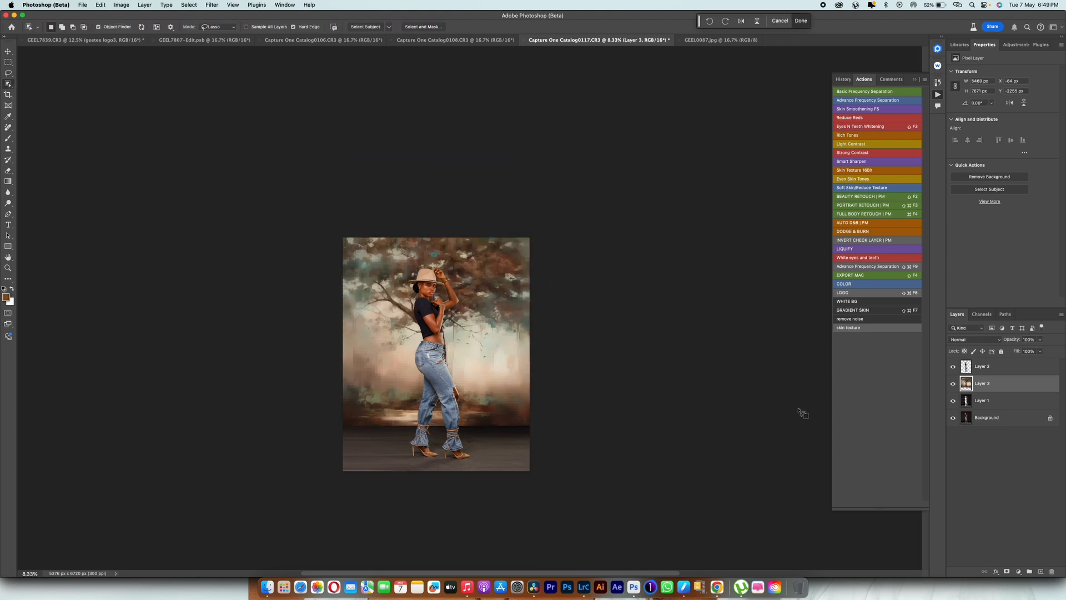
key("w")
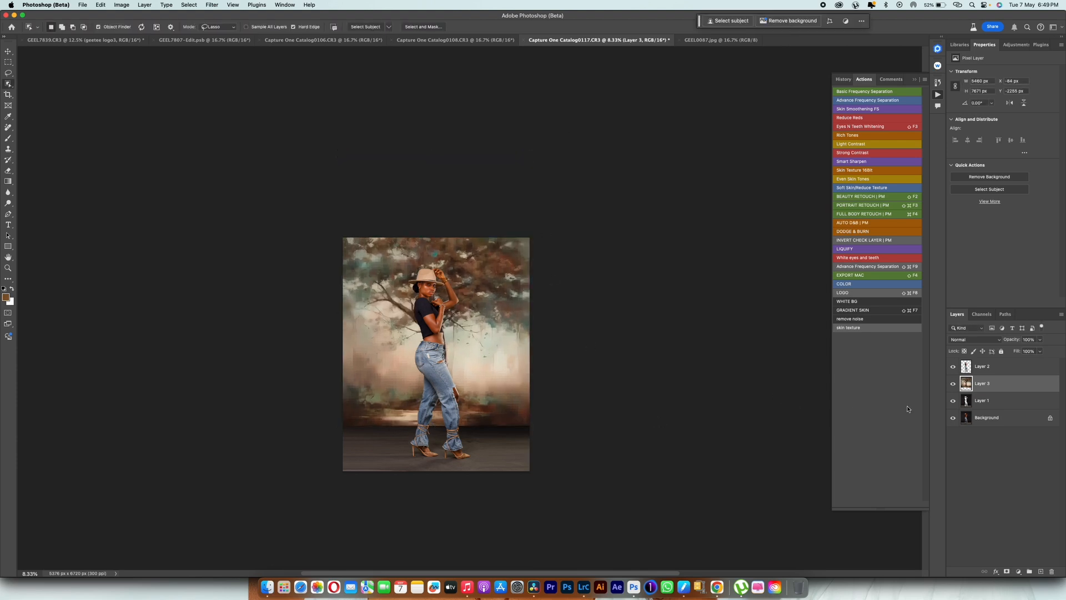
- Set the tree backdrop layer's blend mode to Soft Light
left_click(981, 339)
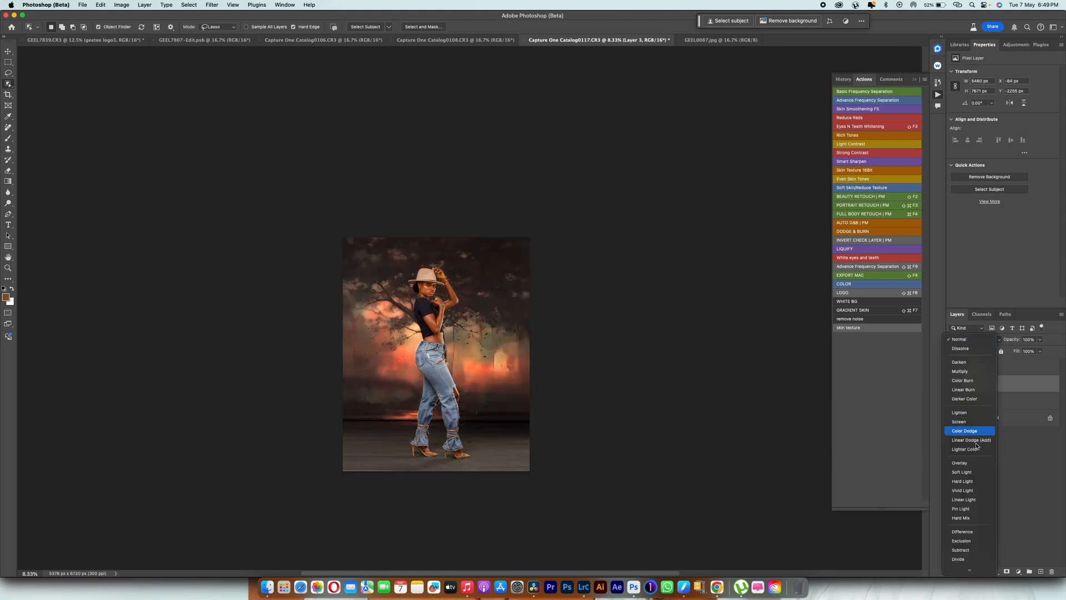
left_click(976, 473)
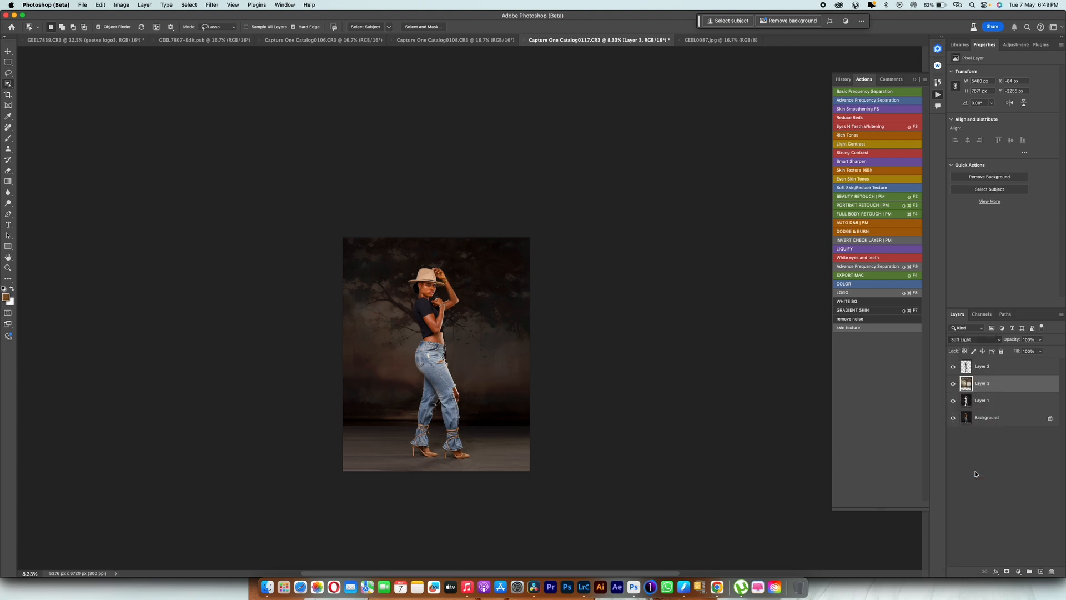
scroll(468, 442, "up", 3)
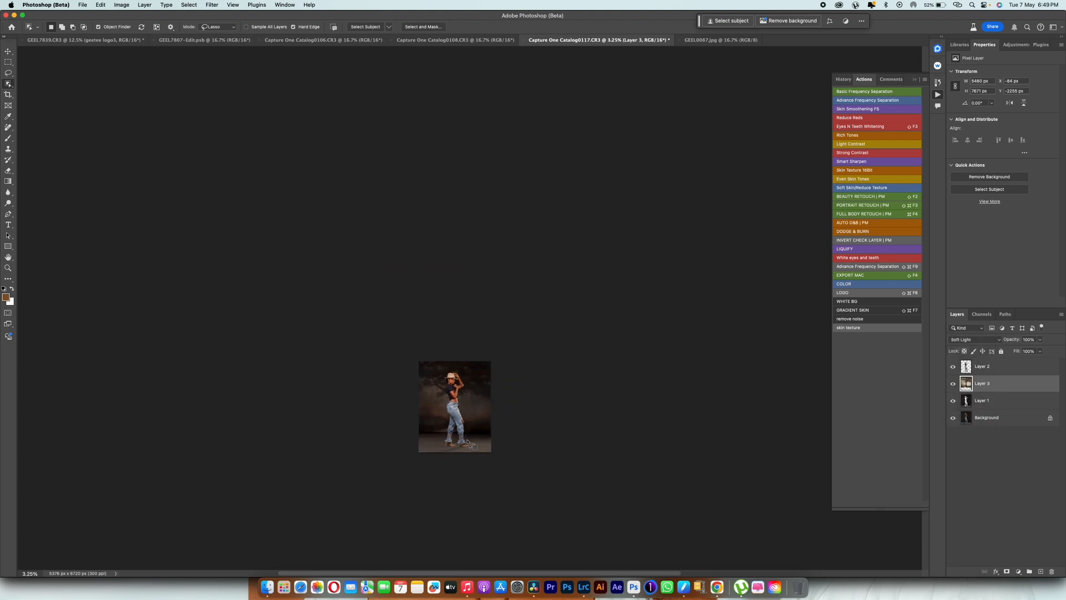
scroll(468, 443, "up", 1)
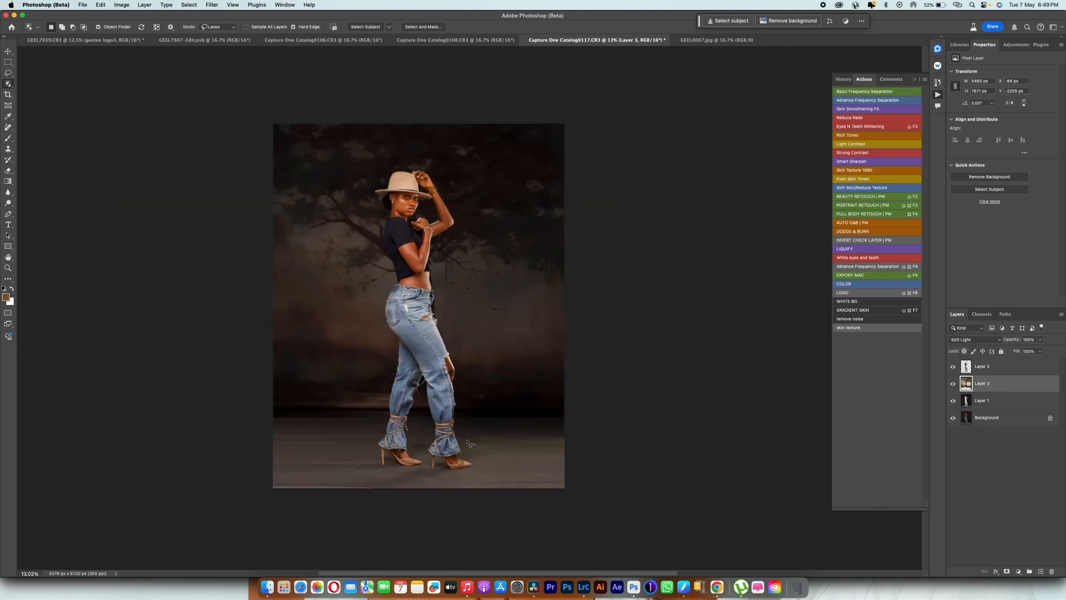
- Move the backdrop layer up by about 175 px and pull its lower-right corner slightly outward past the canvas edge
key("v")
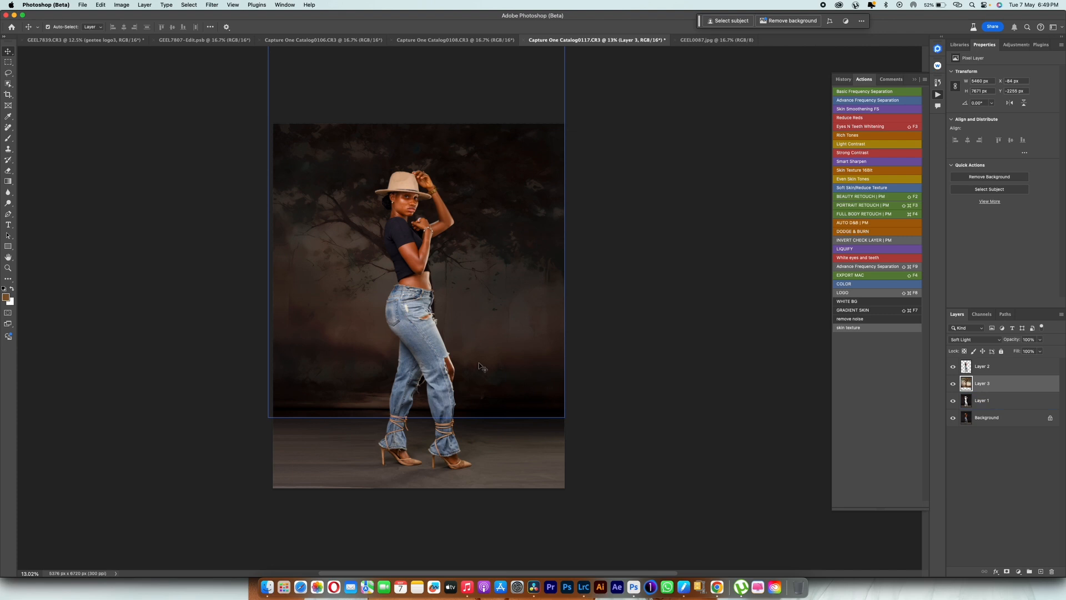
left_click_drag(481, 368, 481, 356)
key("ctrl+t")
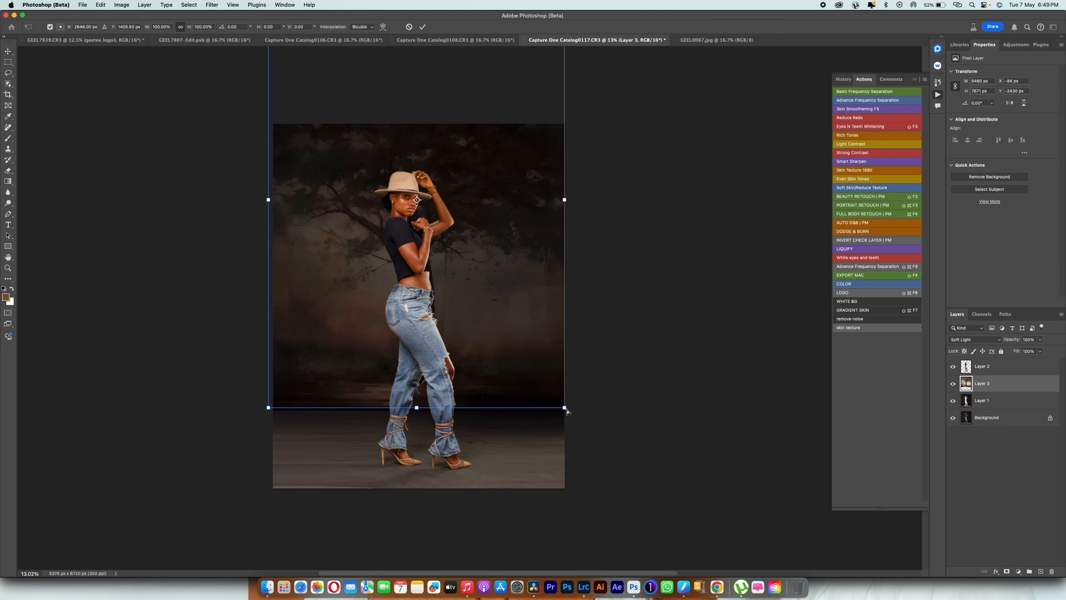
left_click_drag(566, 409, 568, 413)
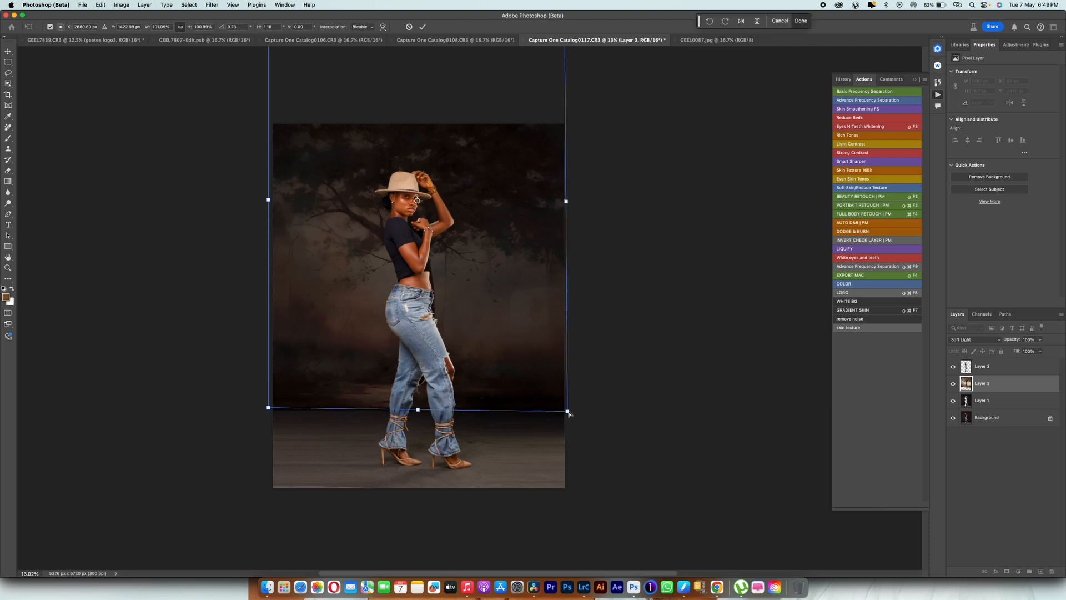
key("Return")
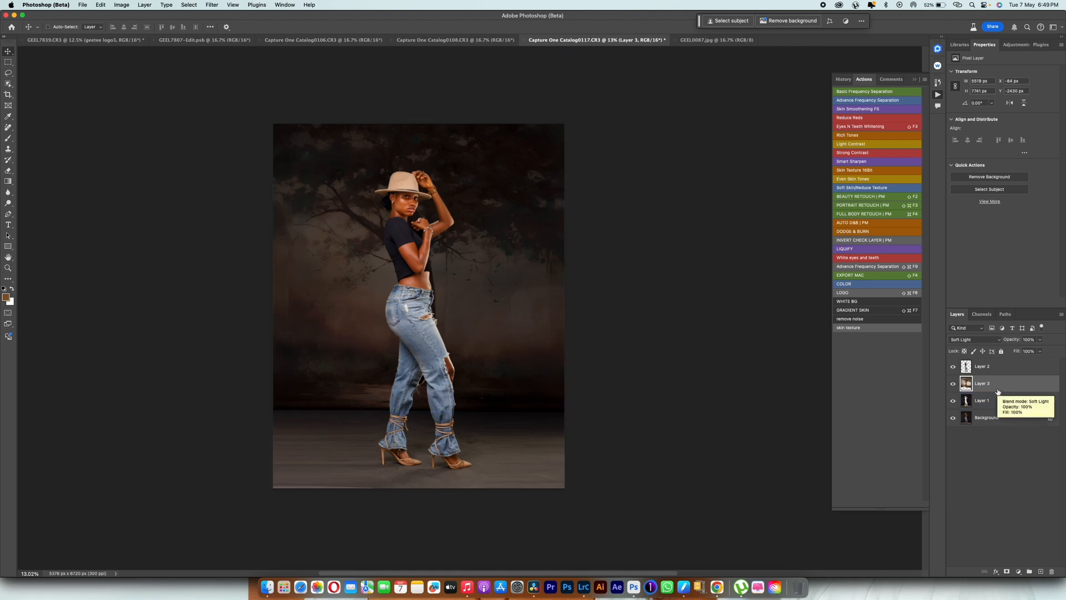
- Duplicate the backdrop layer and flip the copy vertically onto the floor area, squashed to about 29% of its height
key("ctrl+j")
key("ctrl+t")
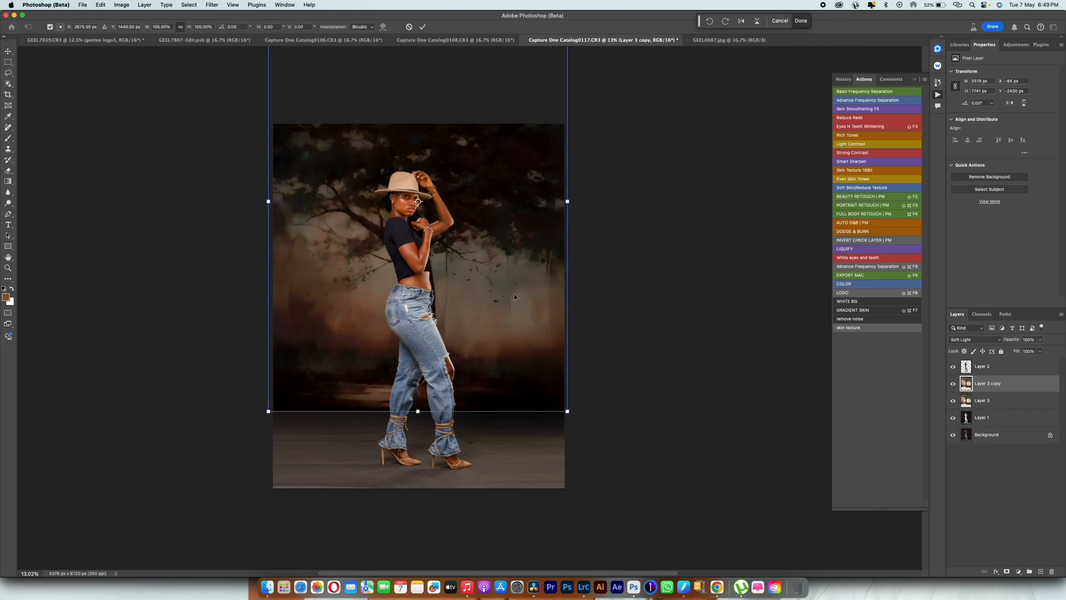
key("super+minus")
key("super+minus")
key("super+minus")
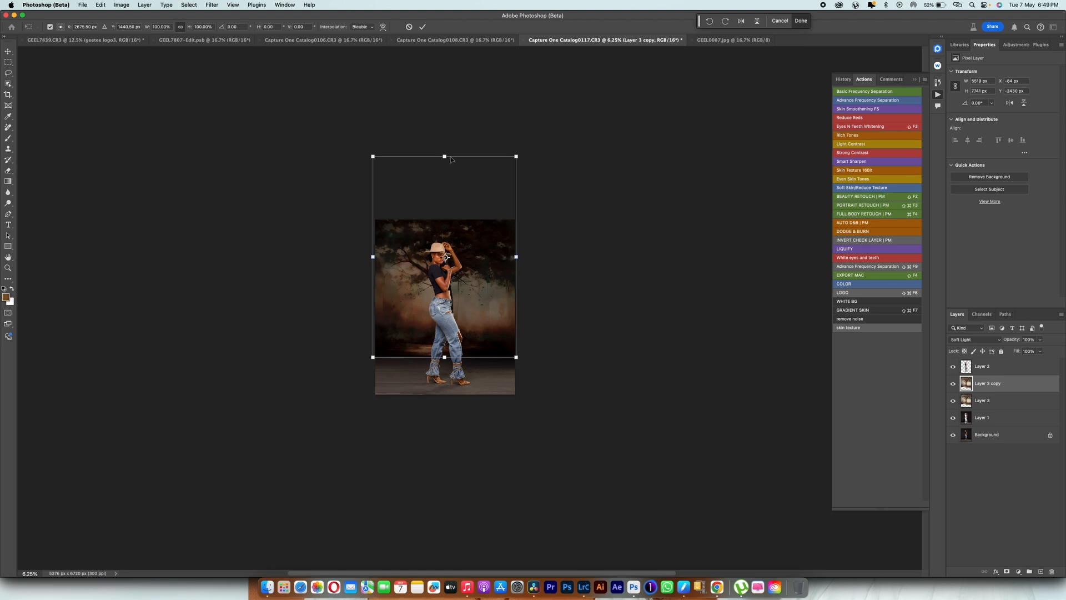
left_click_drag(443, 156, 454, 417)
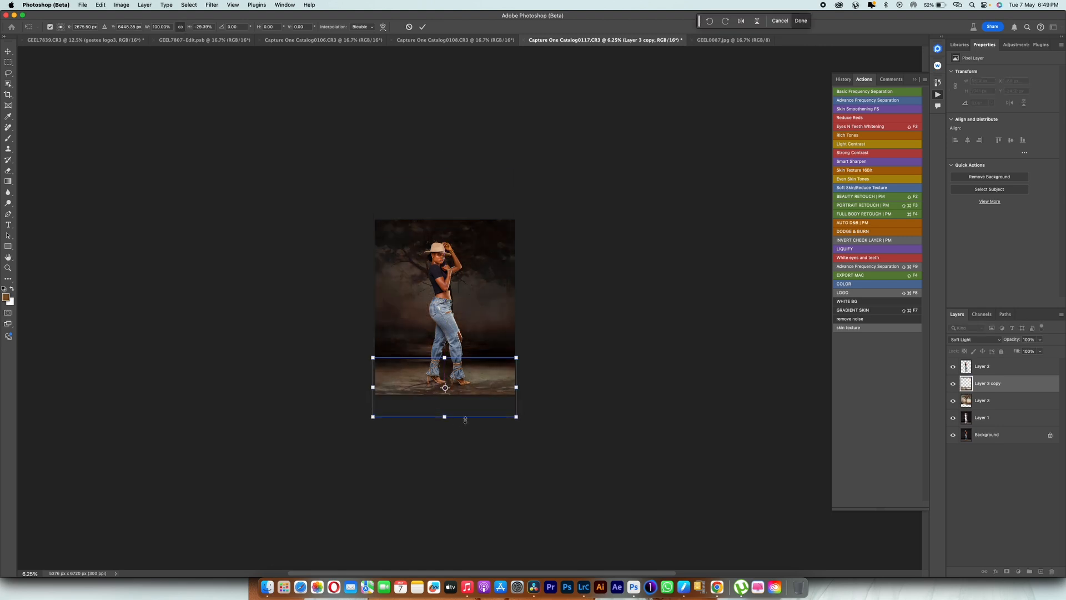
- Apply a perspective transform to the flipped copy, widening its lower edge far beyond both sides of the canvas
right_click(486, 391)
left_click(515, 418)
left_click_drag(516, 419, 678, 418)
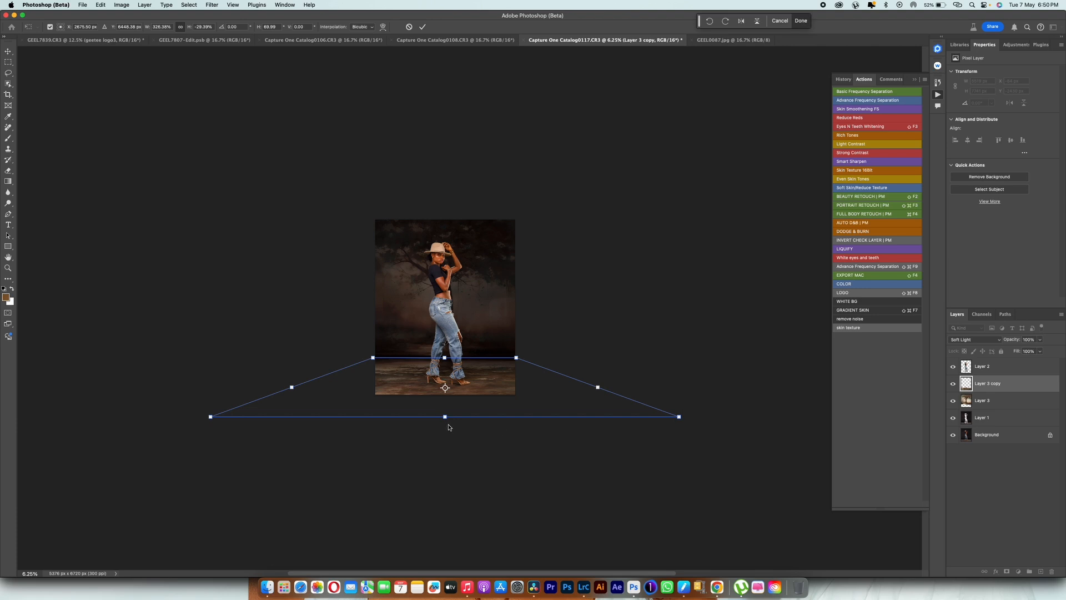
left_click_drag(445, 418, 446, 420)
key("Return")
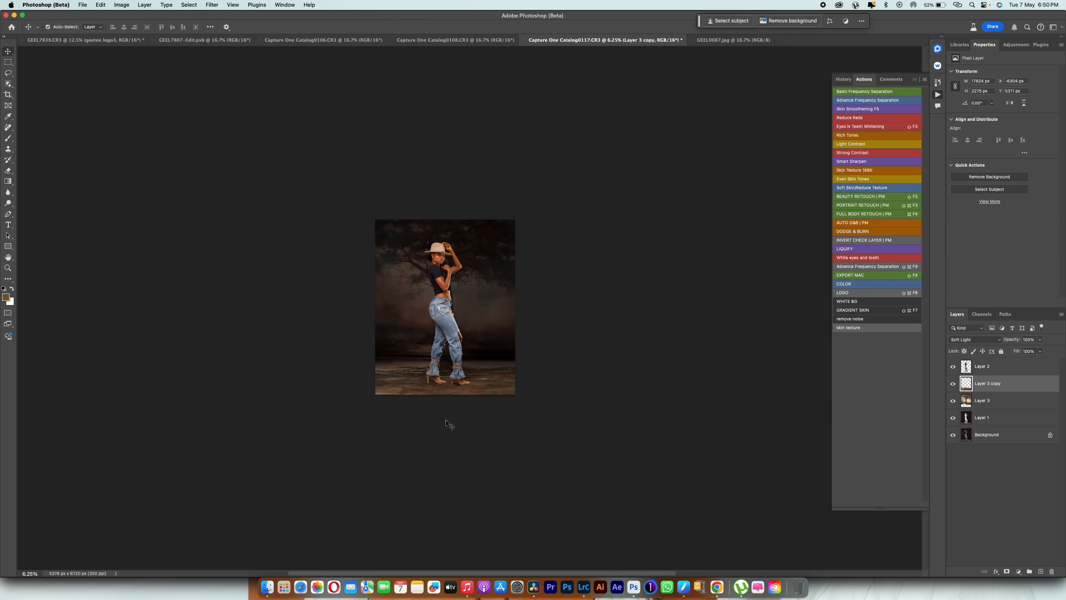
- Stamp all visible layers into a new merged layer above the model cutout, Layer 2
key("super+plus")
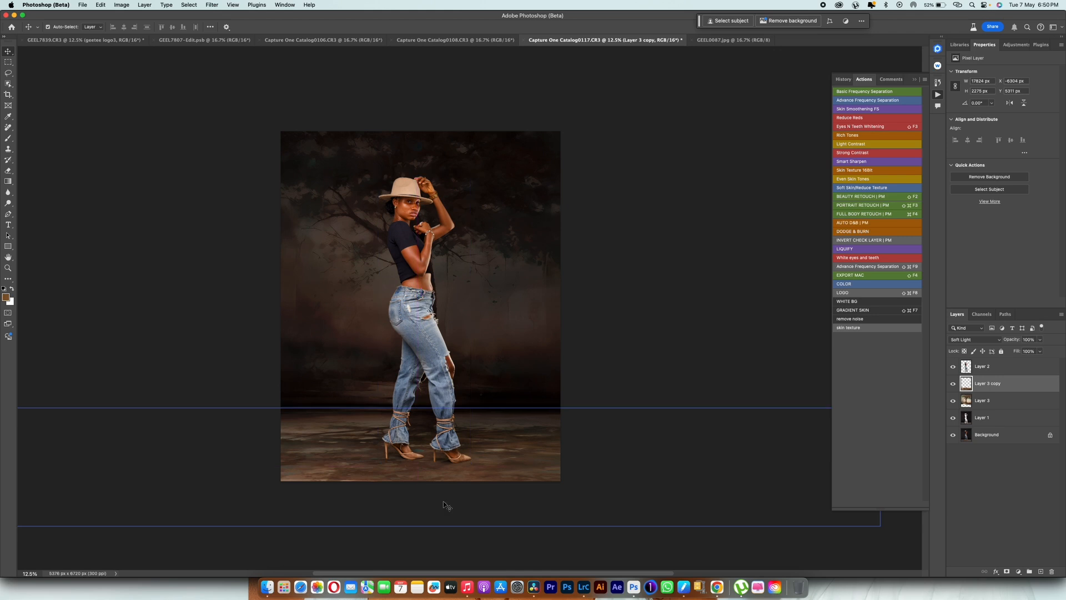
scroll(431, 433, "up", 2)
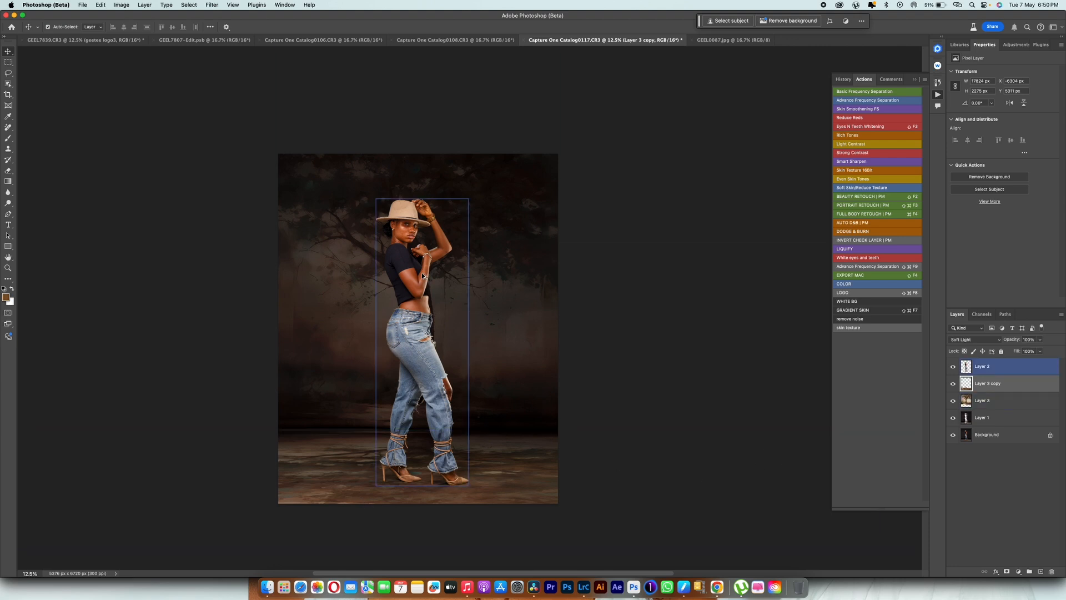
scroll(422, 274, "down", 3)
scroll(422, 275, "up", 5)
scroll(421, 274, "down", 5)
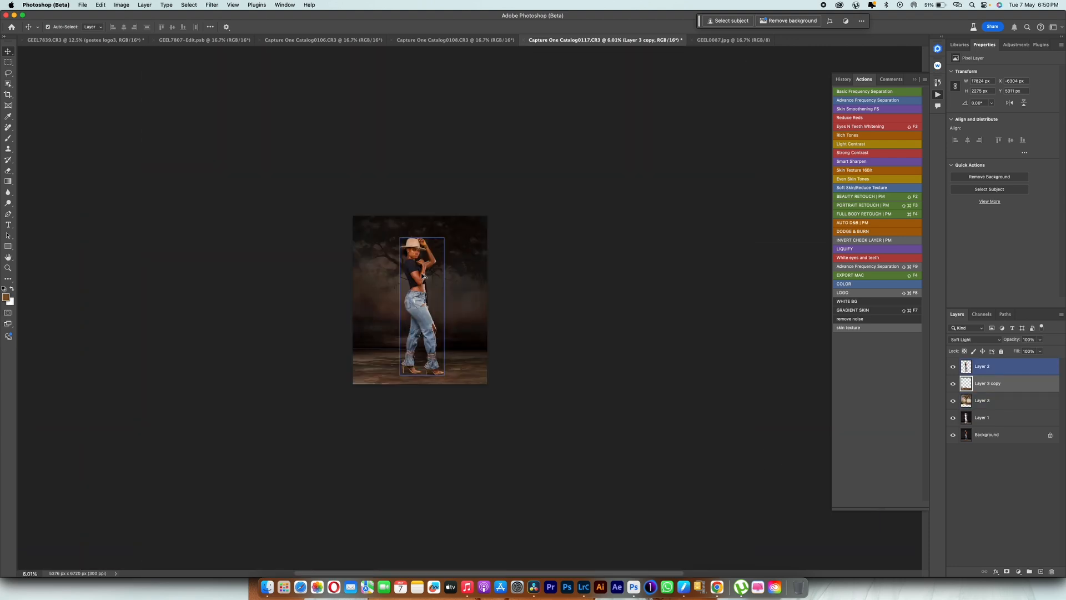
scroll(420, 275, "up", 3)
scroll(420, 272, "up", 1)
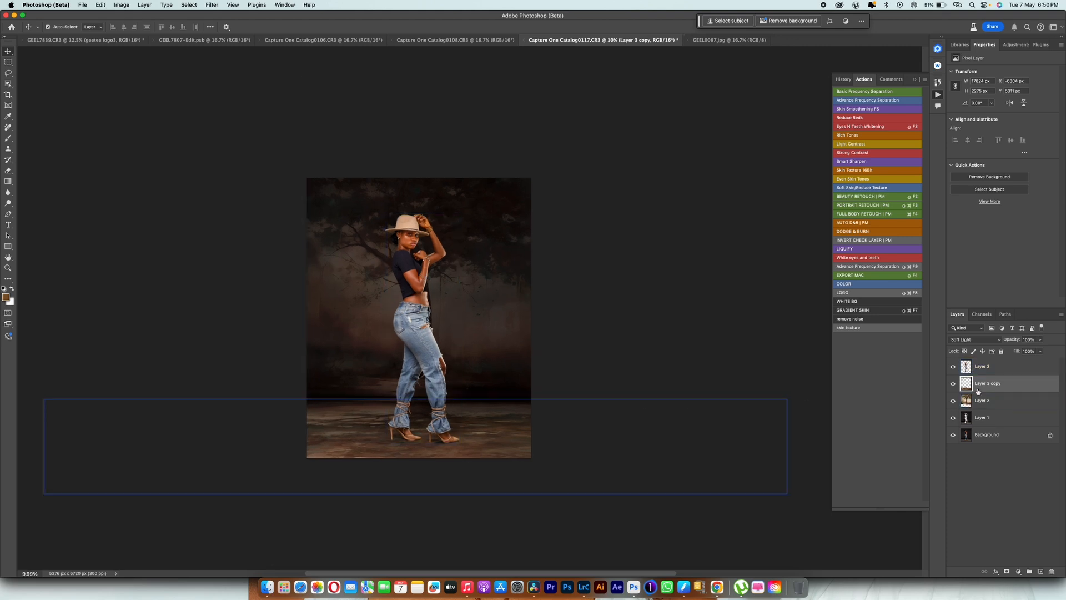
left_click(982, 367)
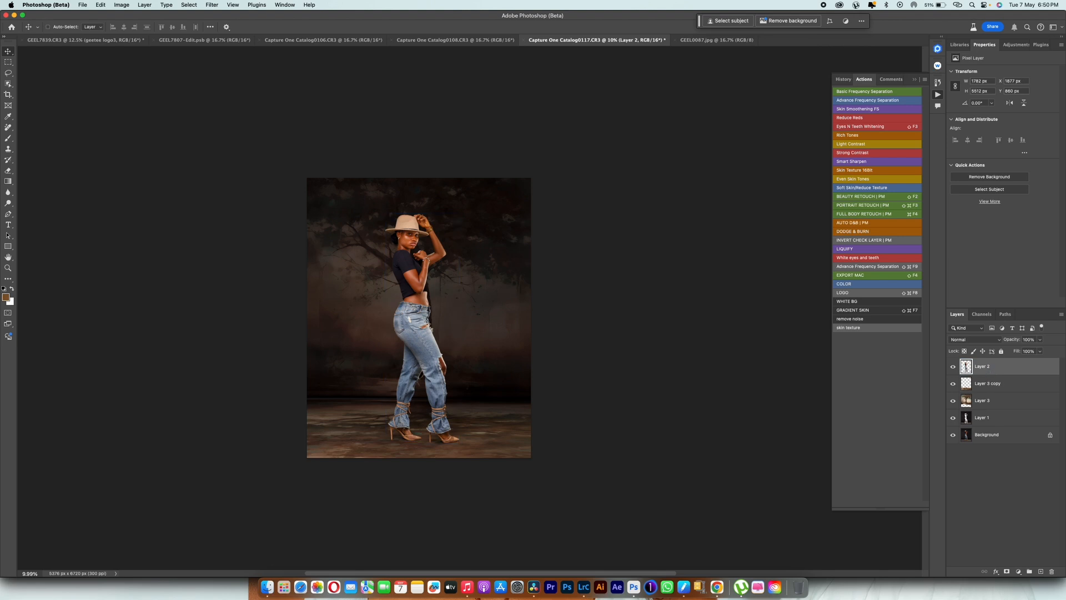
key("super+alt+shift+e")
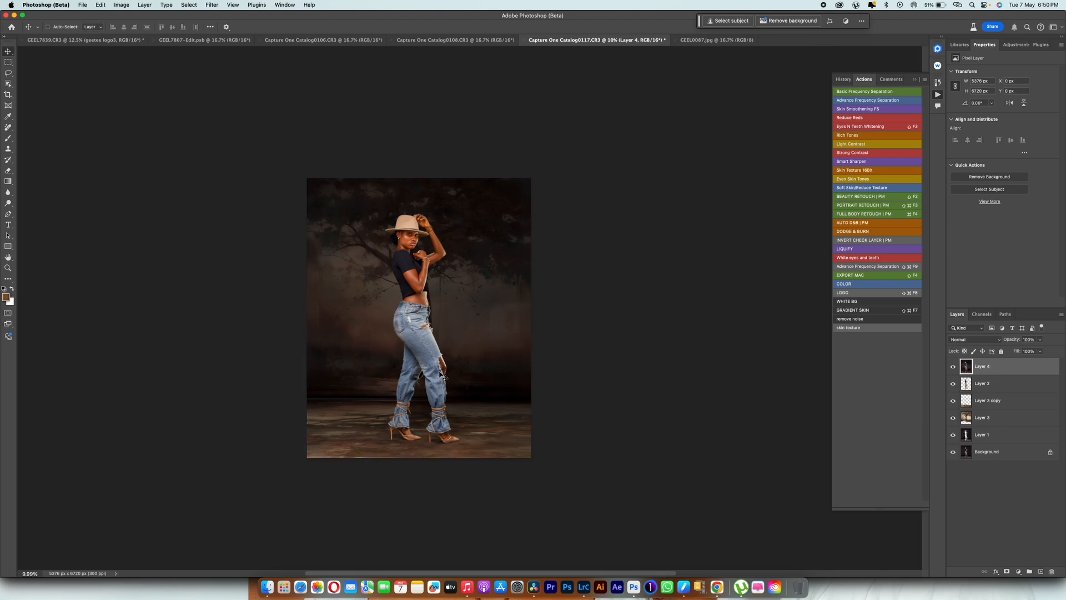
- Apply Camera Raw's Lens Blur to the merged layer with the Blur Amount lowered slightly below its default
key("shift+super+a")
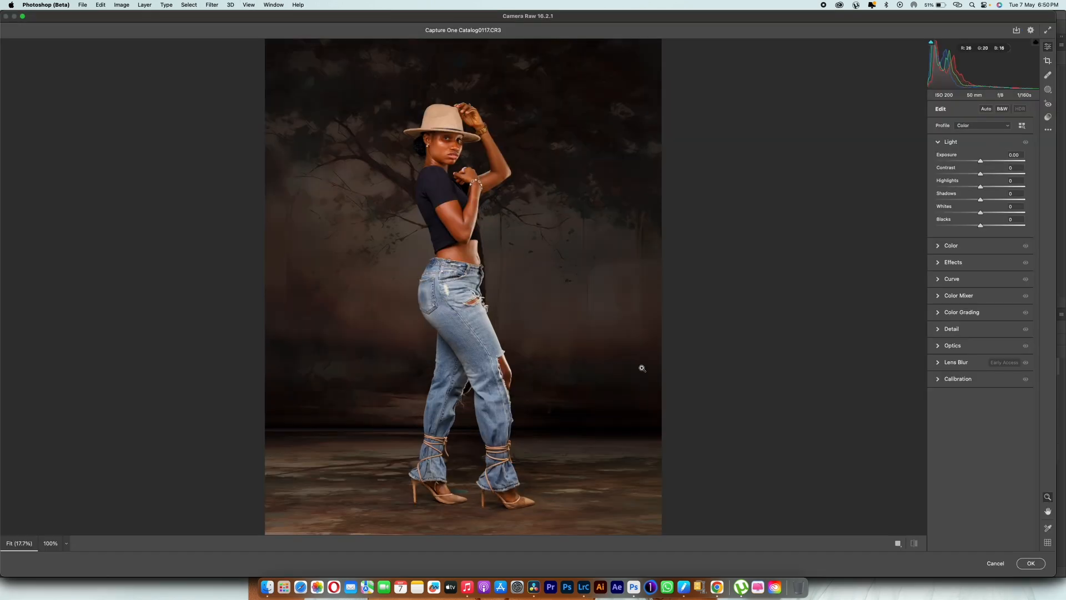
left_click(951, 344)
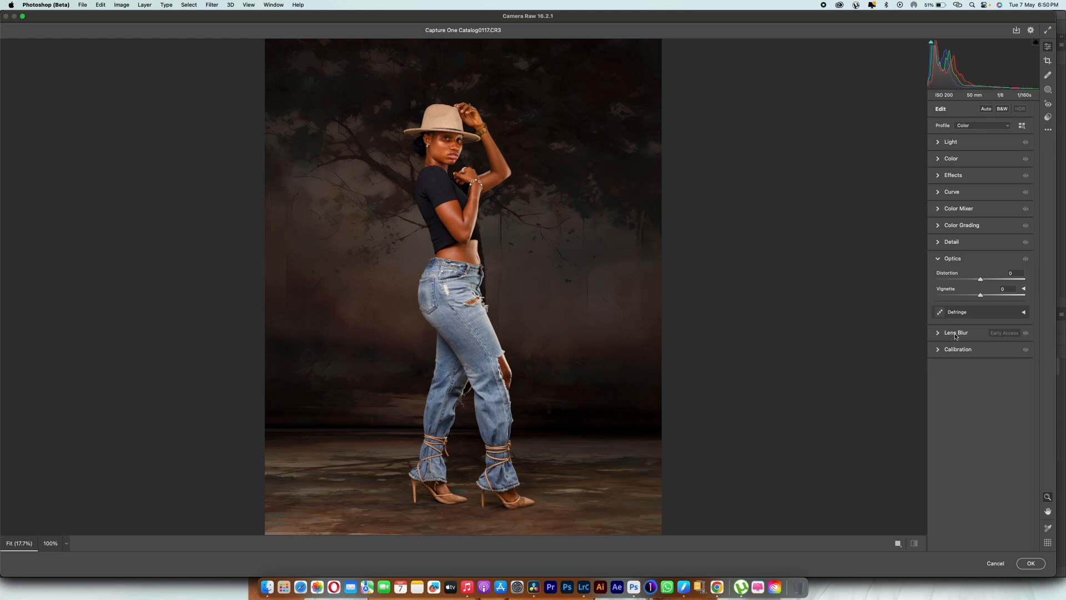
left_click(955, 333)
left_click(938, 289)
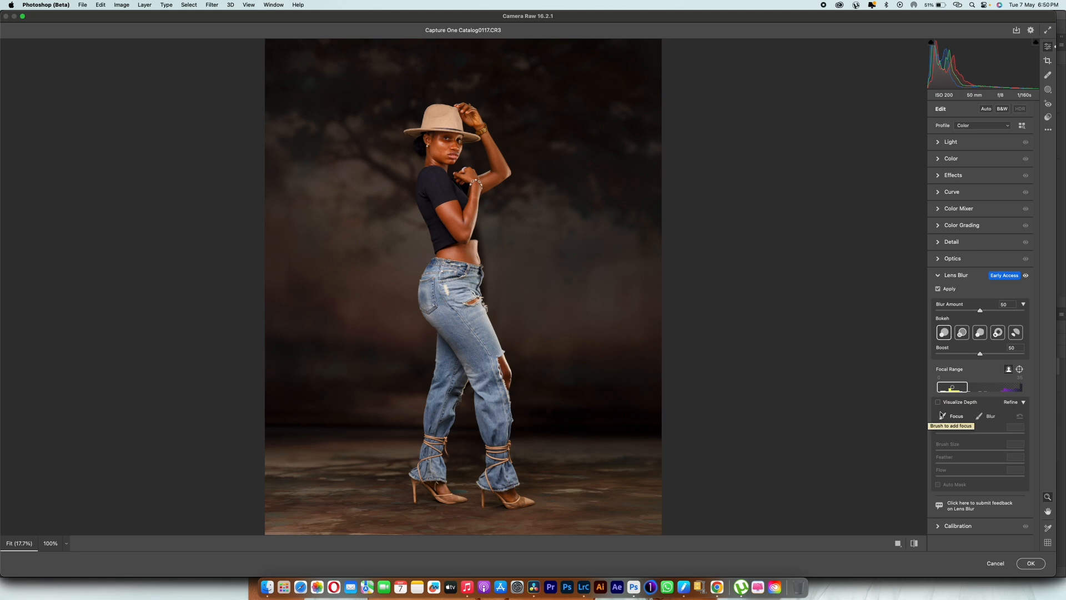
key("space")
left_click_drag(463, 405, 463, 349)
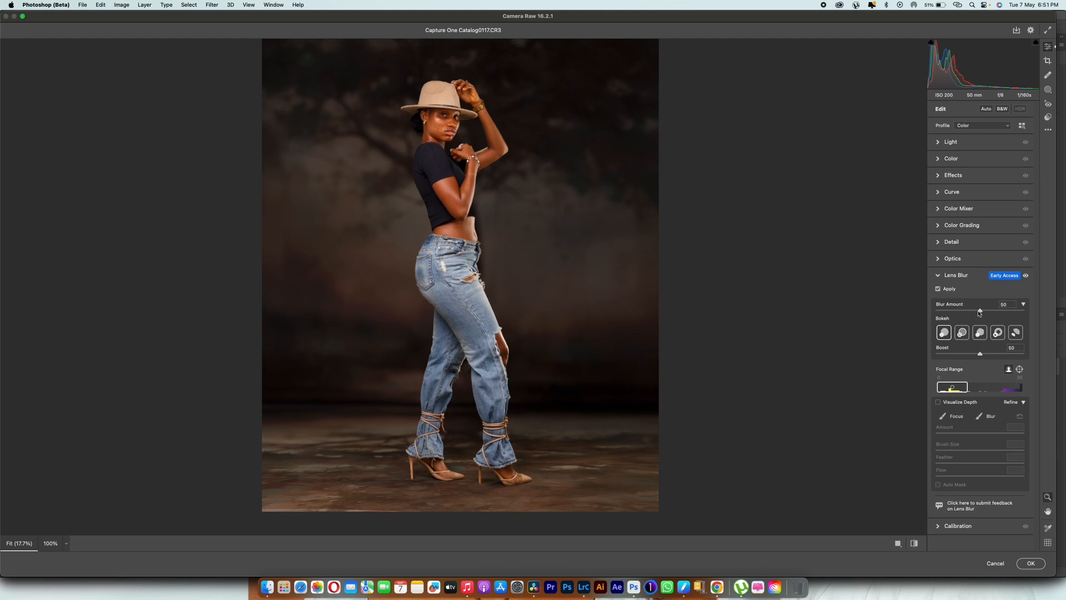
left_click_drag(979, 312, 967, 314)
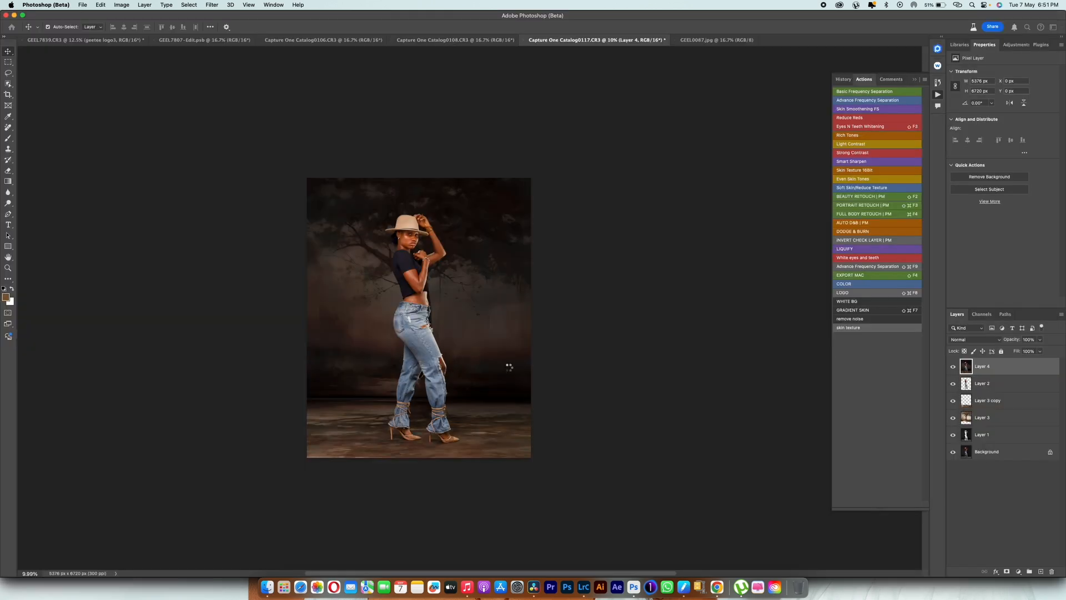
- Examine the blurred backdrop and the model's edges both close up and at full-image view
scroll(437, 299, "up", 3)
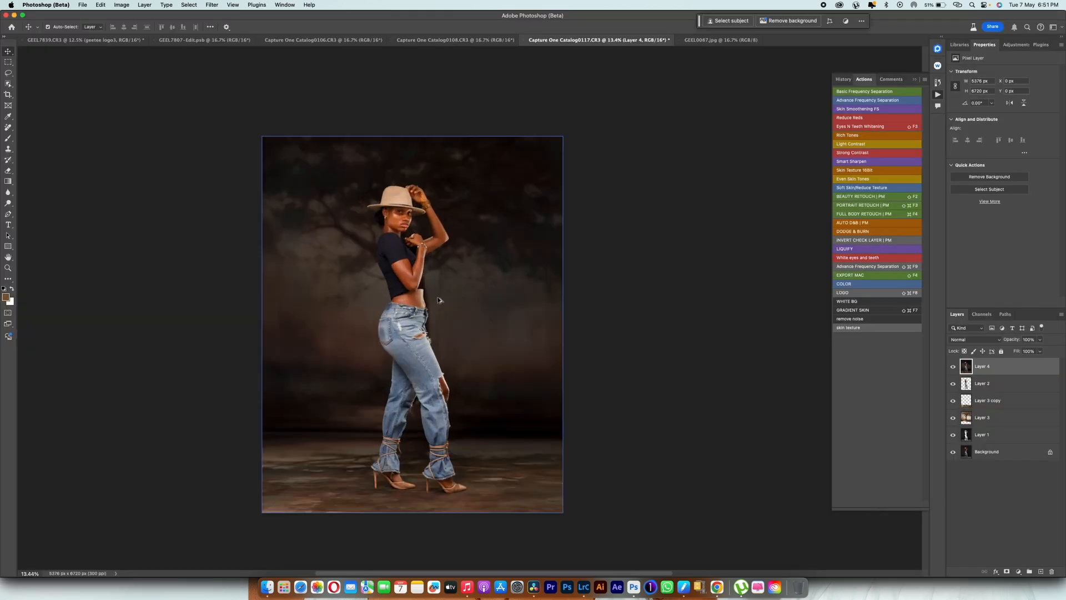
scroll(437, 299, "down", 5)
scroll(437, 299, "up", 2)
scroll(438, 299, "up", 4)
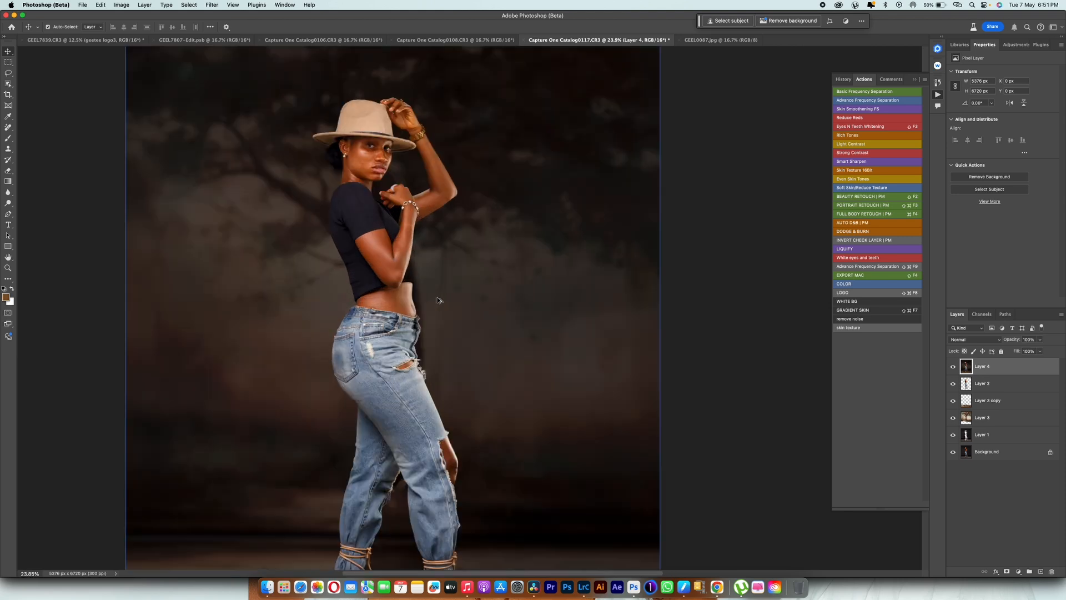
scroll(437, 300, "down", 6)
scroll(437, 300, "up", 5)
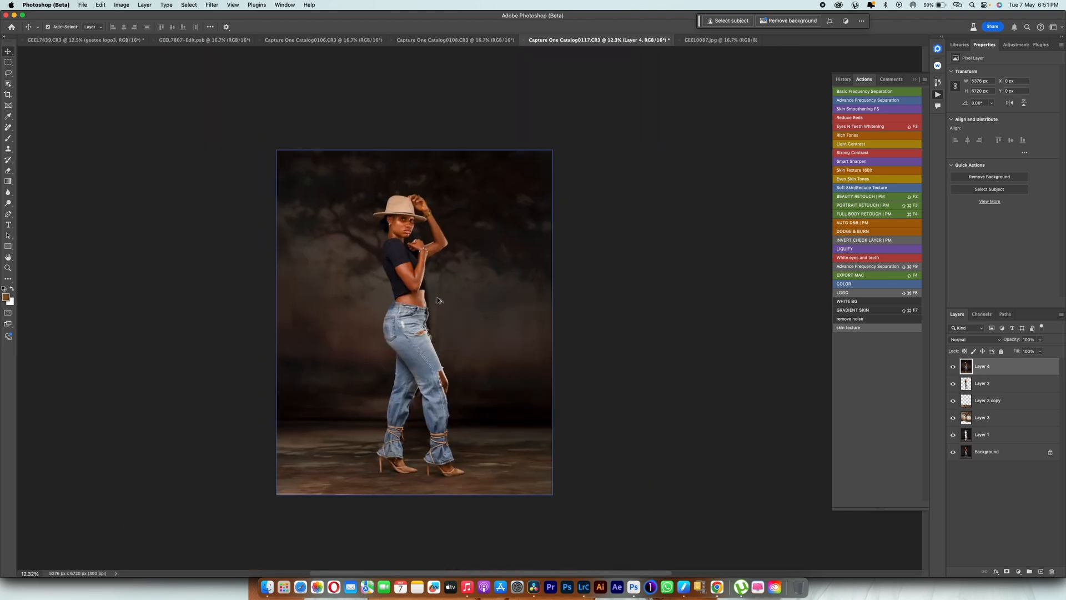
scroll(437, 300, "up", 1)
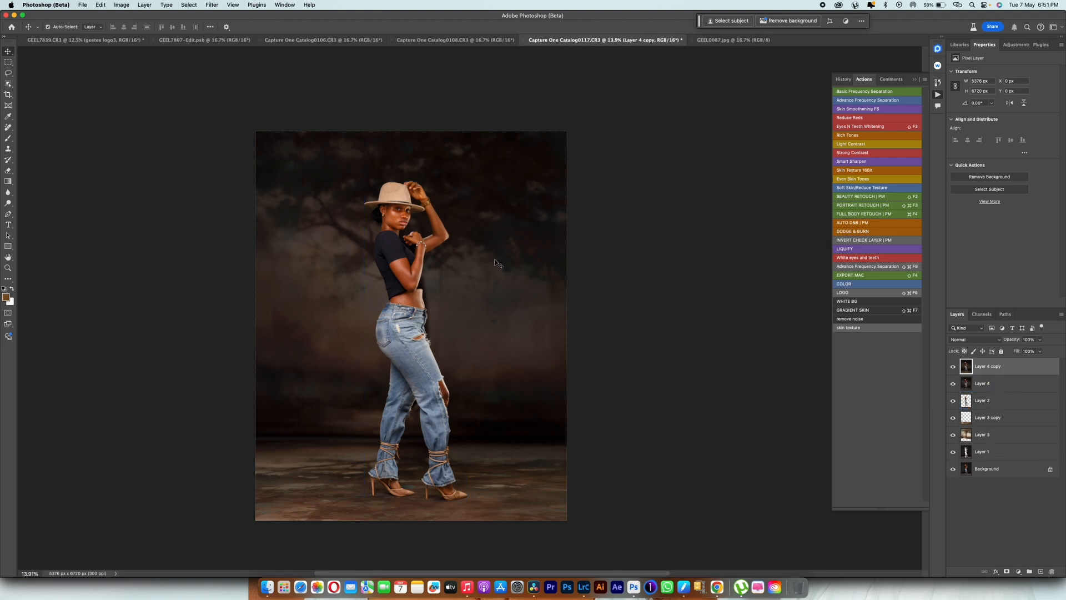
- Duplicate the blurred merged layer and open the Retouch4me Heal filter on the copy, framing the model's face
key("super+j")
left_click(211, 5)
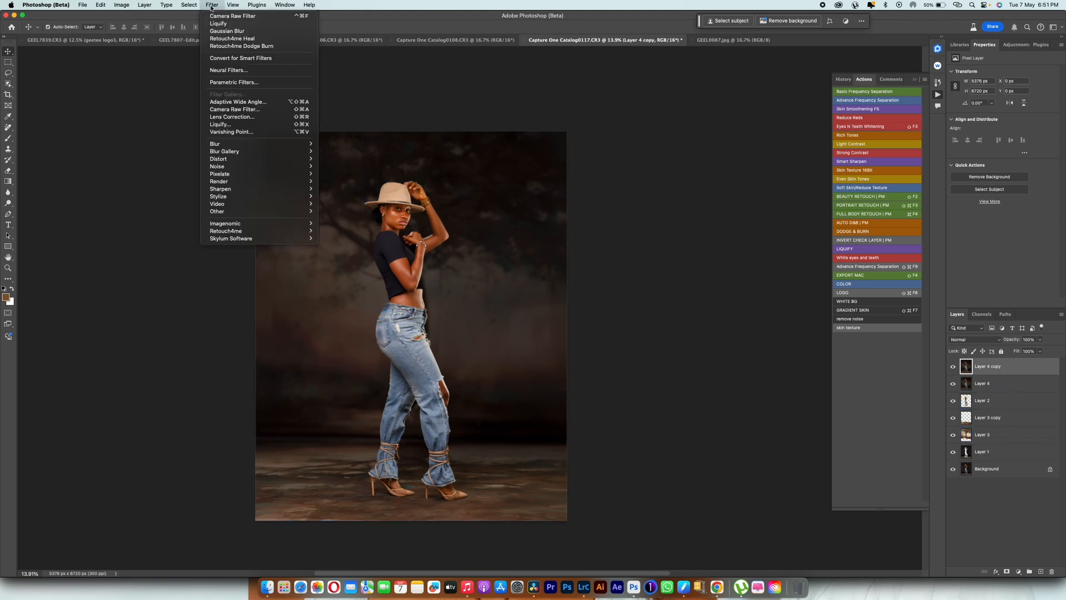
mouse_move(243, 224)
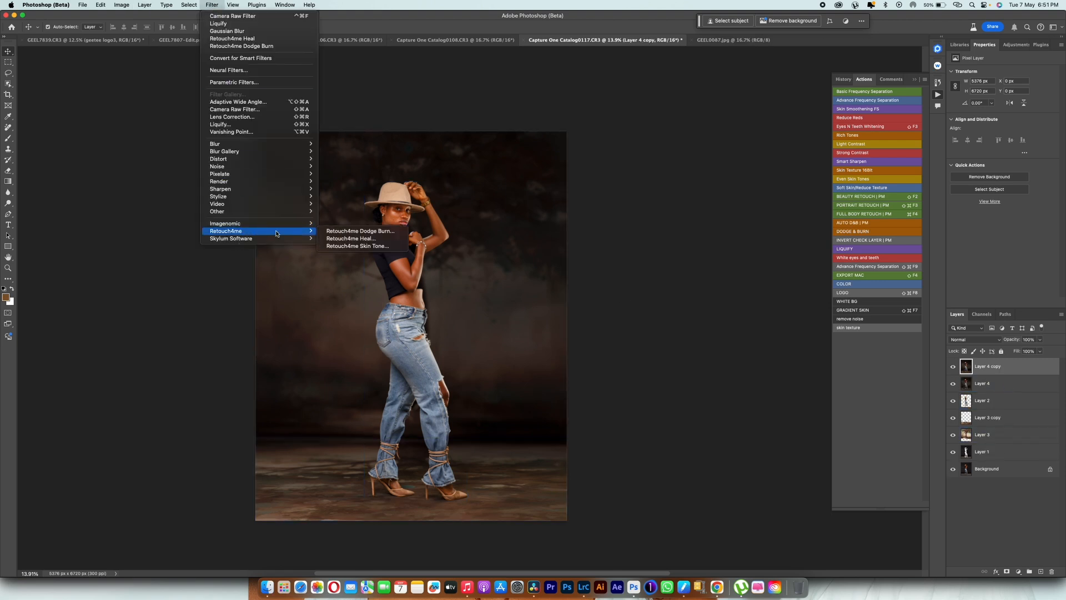
left_click(360, 231)
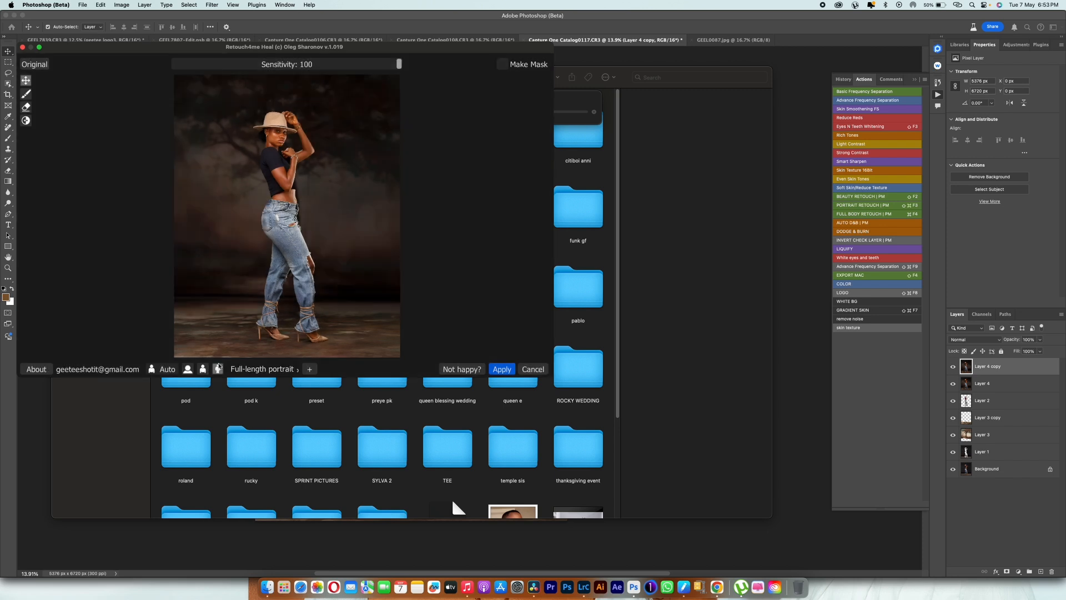
scroll(274, 161, "up", 5)
scroll(274, 158, "up", 3)
left_click_drag(212, 128, 277, 293)
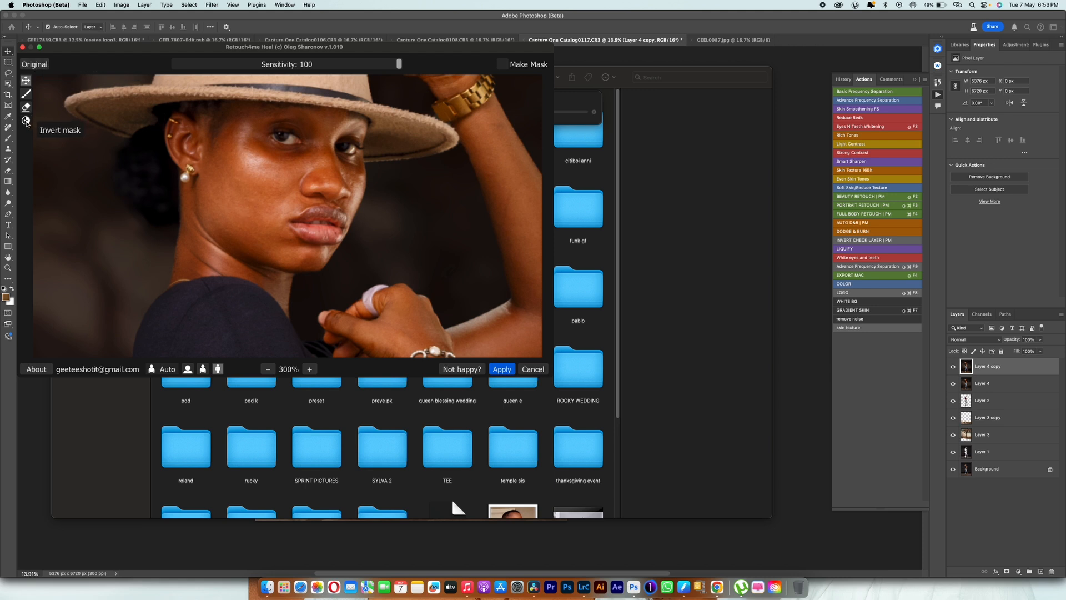
- Compare the healed face with the original and its blemish mask, and apply the Retouch4me Heal result
left_click(26, 121)
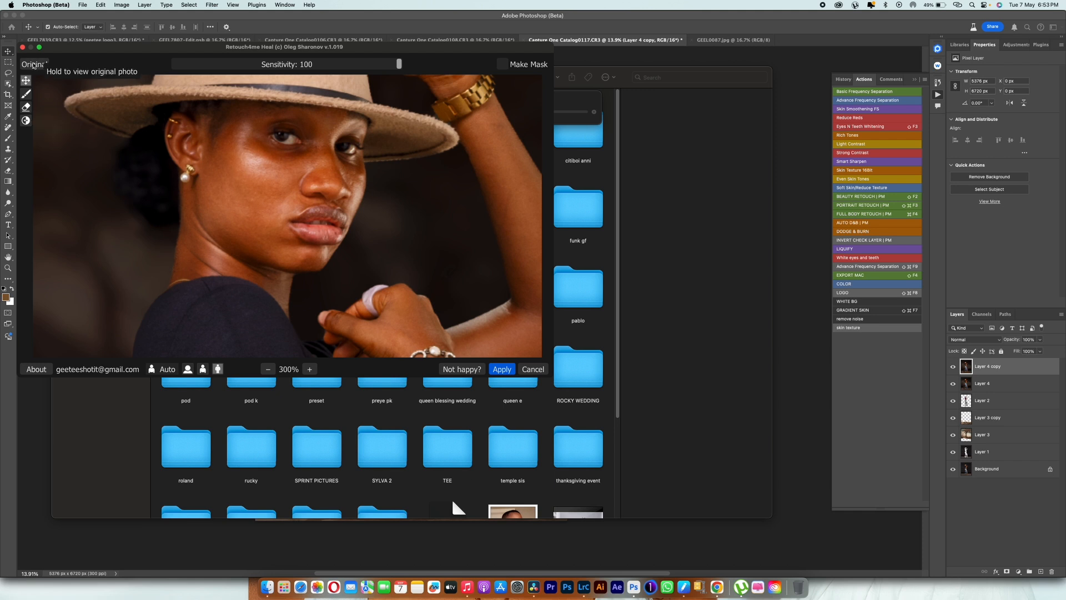
left_click(33, 65)
left_click(38, 65)
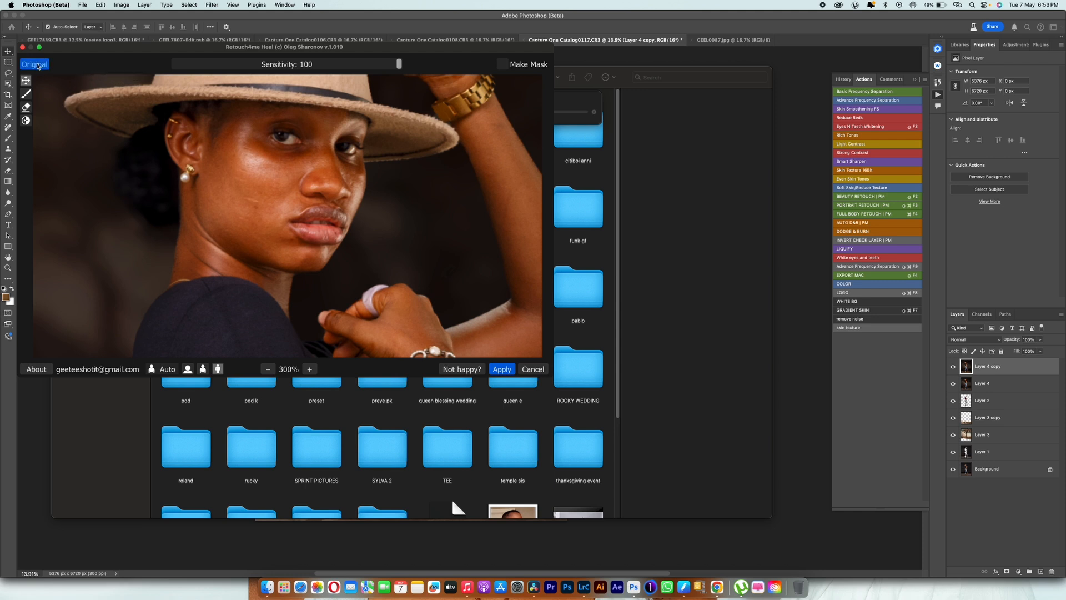
left_click(37, 65)
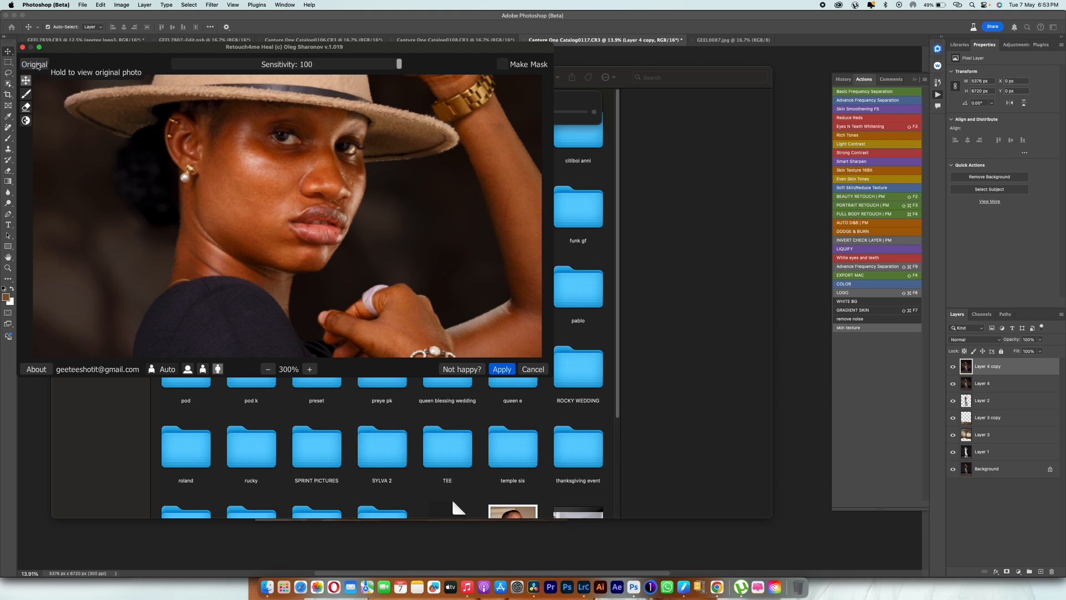
left_click(37, 66)
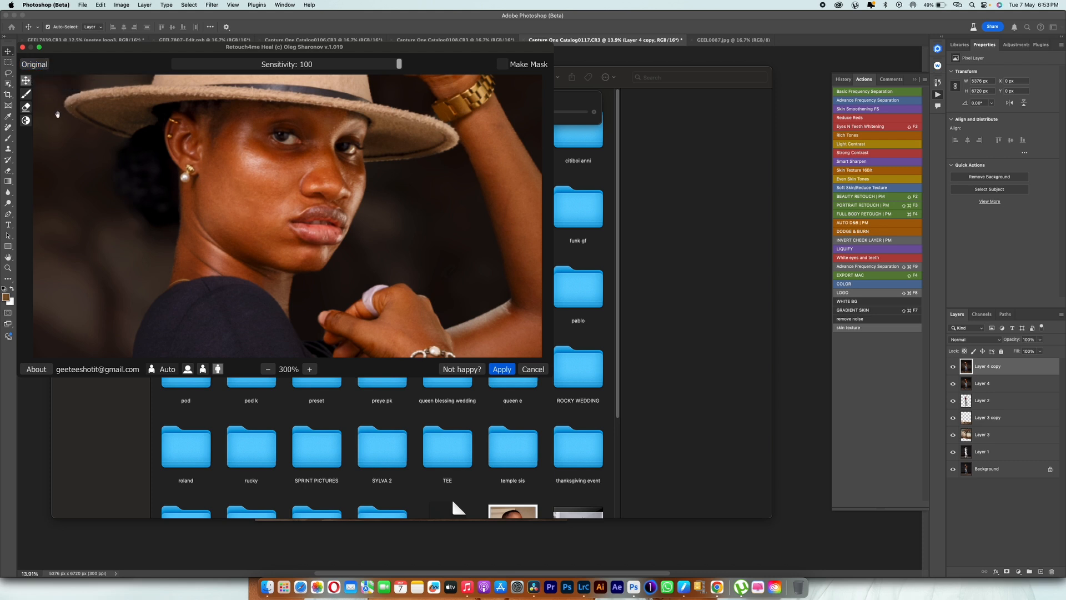
left_click(26, 108)
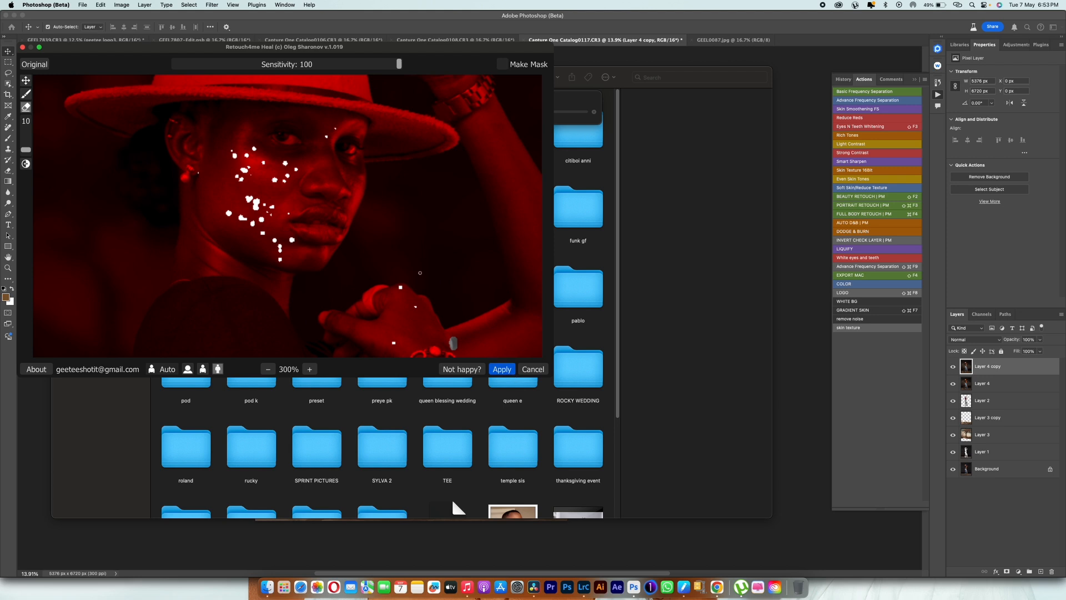
left_click(34, 65)
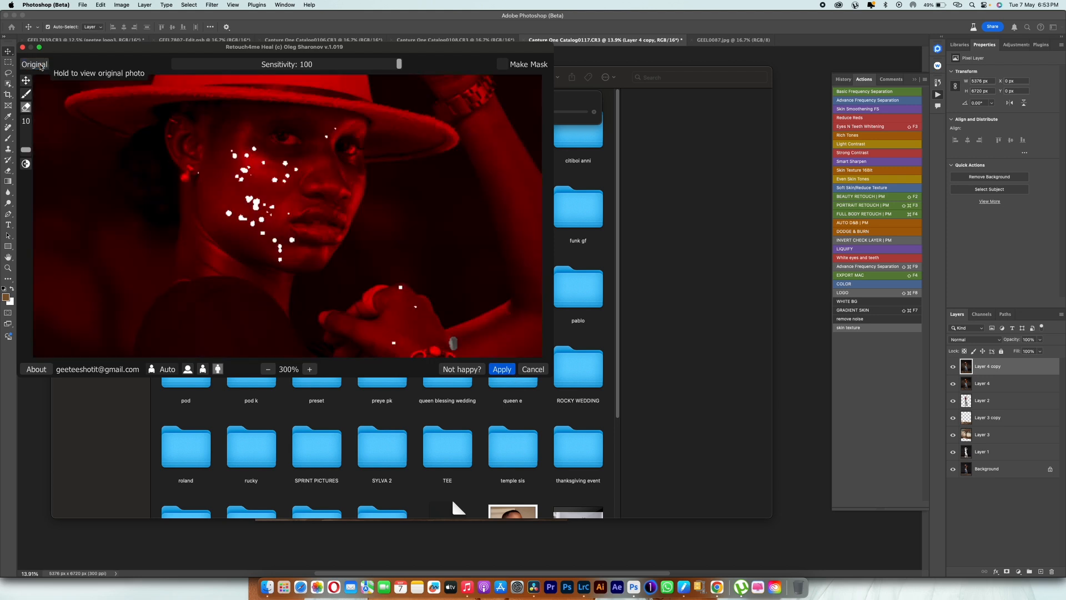
left_click(35, 64)
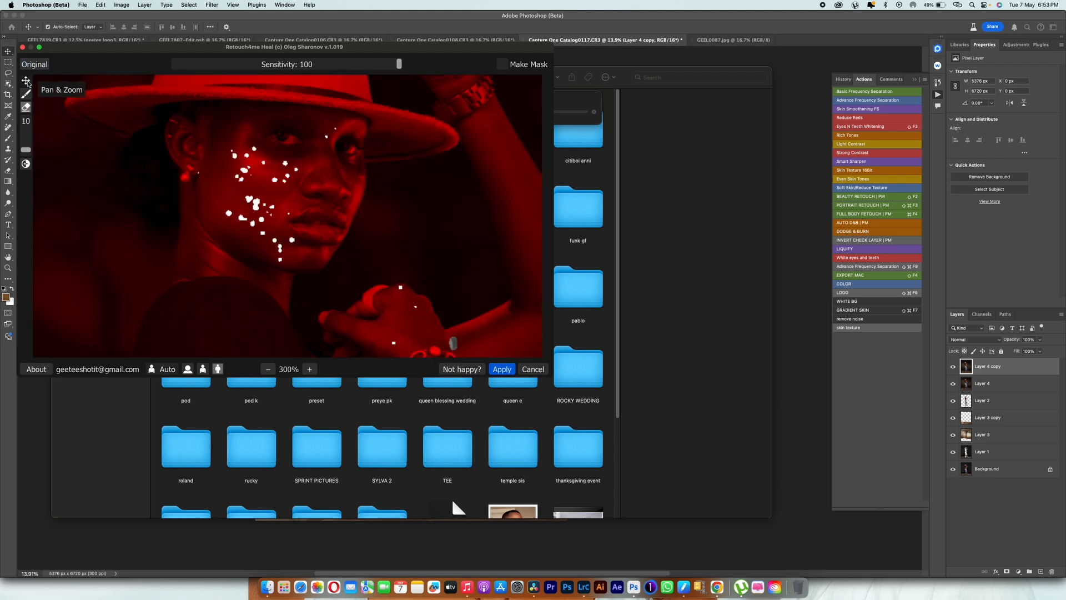
left_click(34, 67)
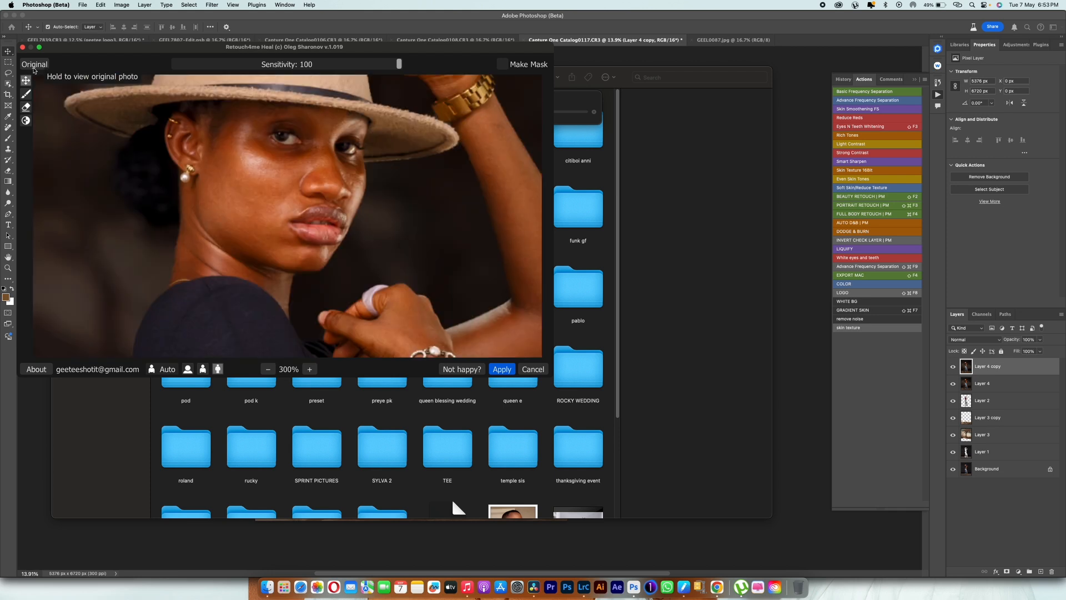
left_click(34, 66)
left_click(35, 66)
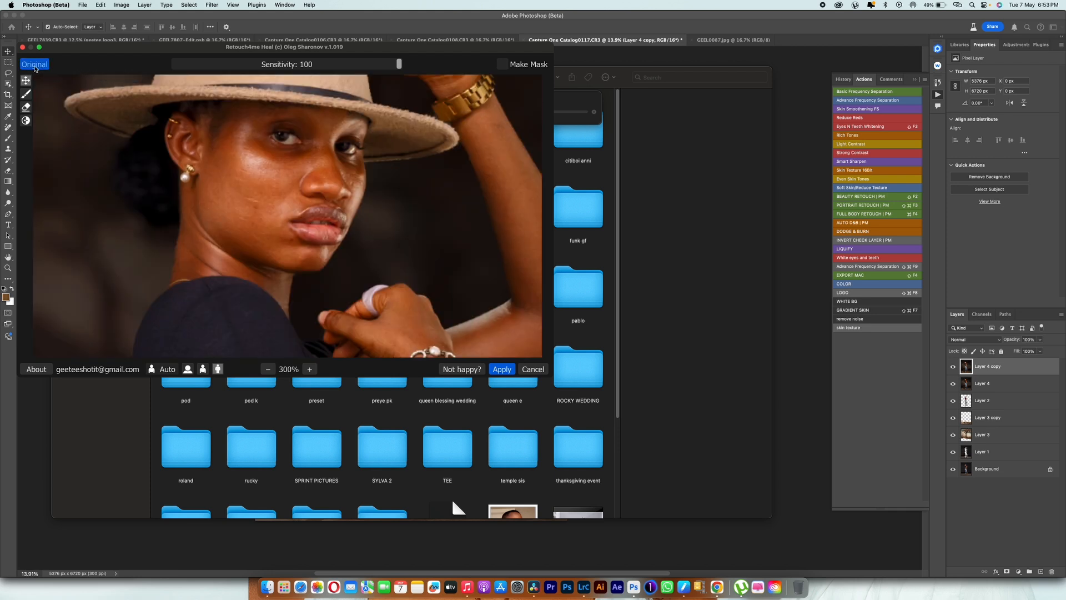
left_click(34, 66)
left_click(35, 66)
left_click(496, 371)
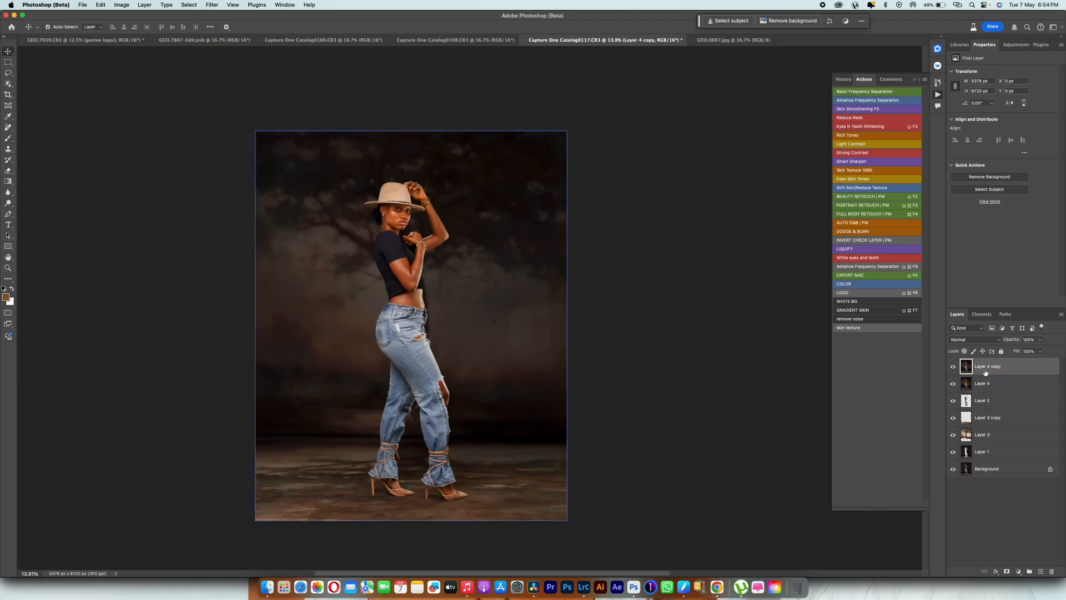
- Duplicate the healed layer and apply Retouch4me Dodge Burn to the copy, comparing the face with the original
key("super+j")
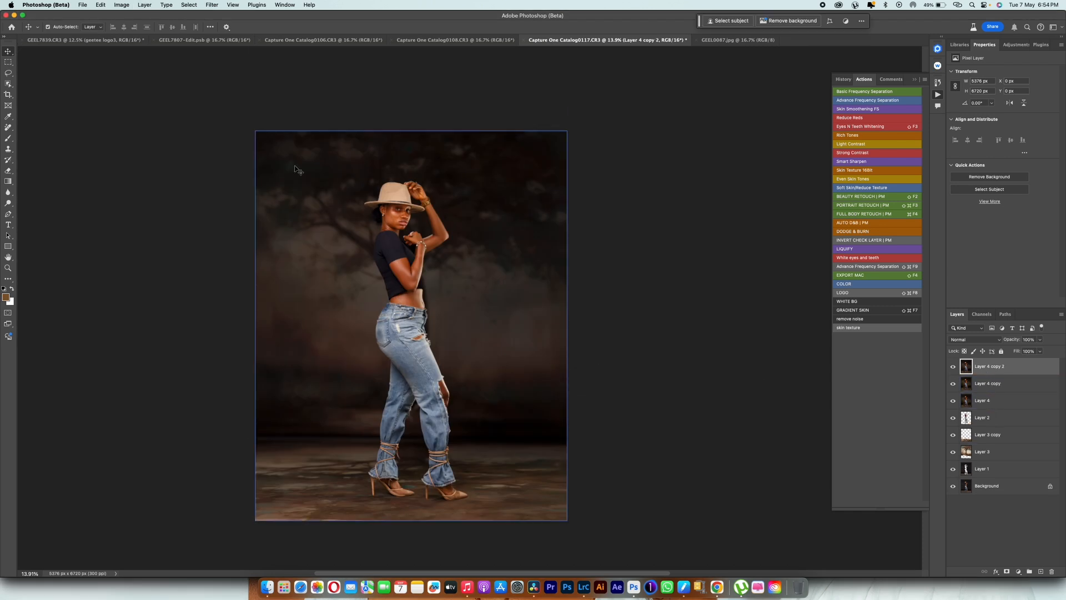
left_click(212, 4)
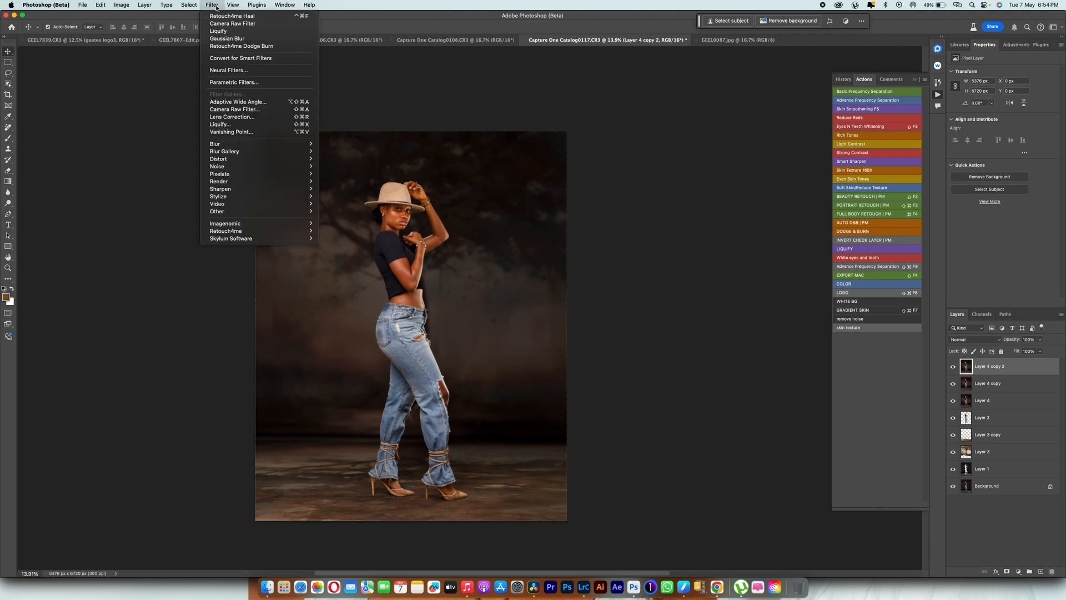
mouse_move(255, 230)
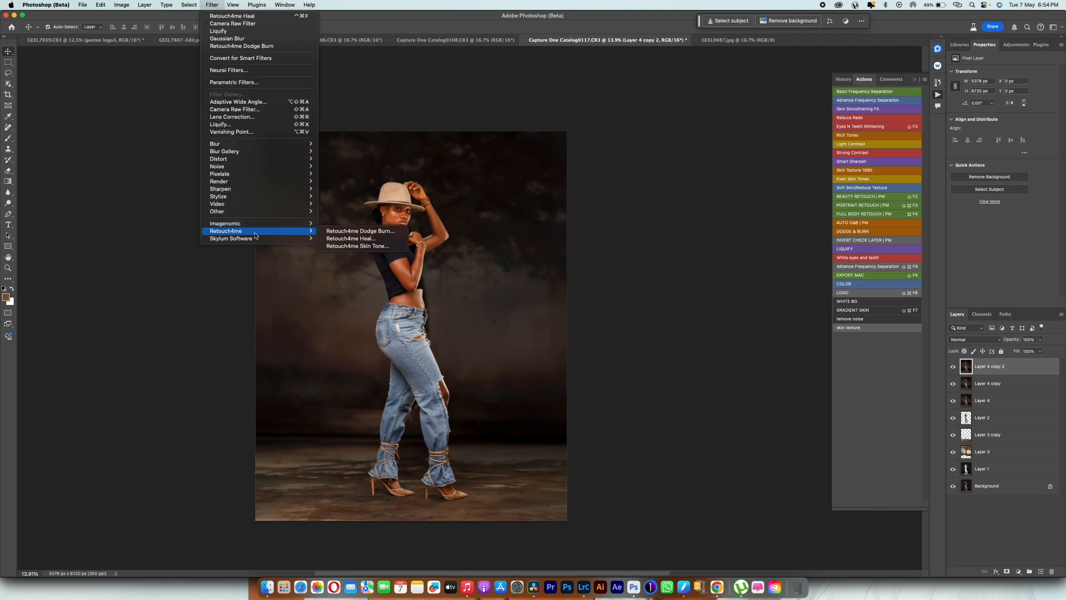
left_click(370, 238)
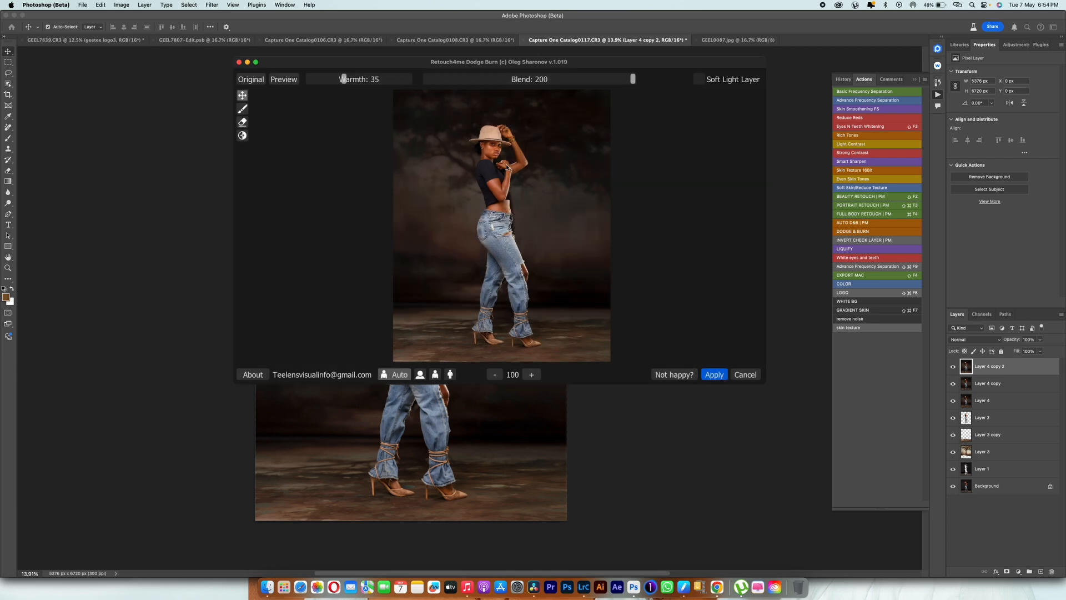
scroll(491, 150, "up", 5)
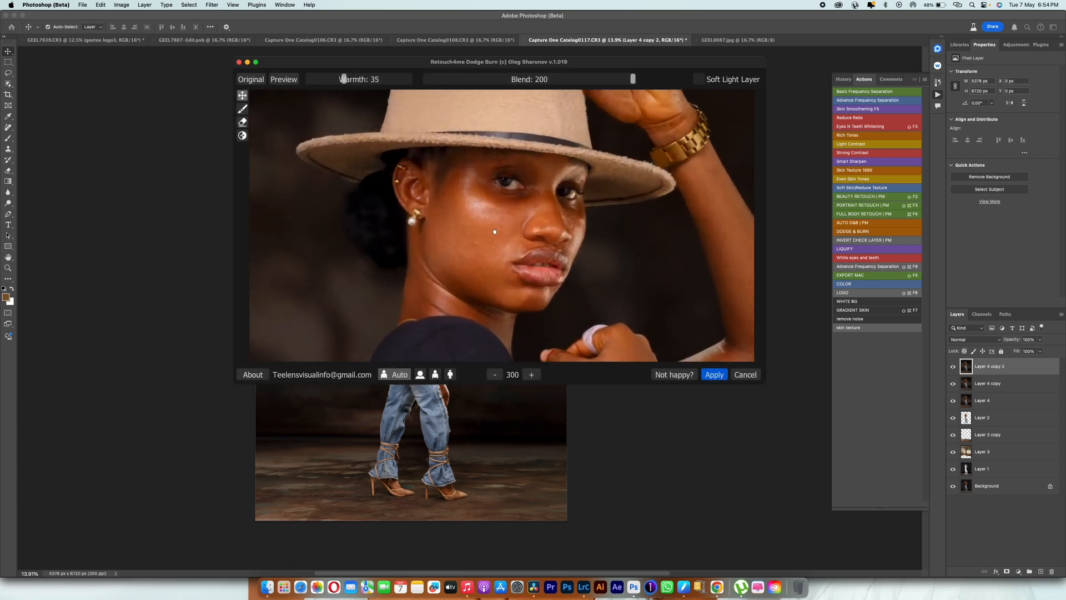
left_click(255, 81)
left_click(254, 81)
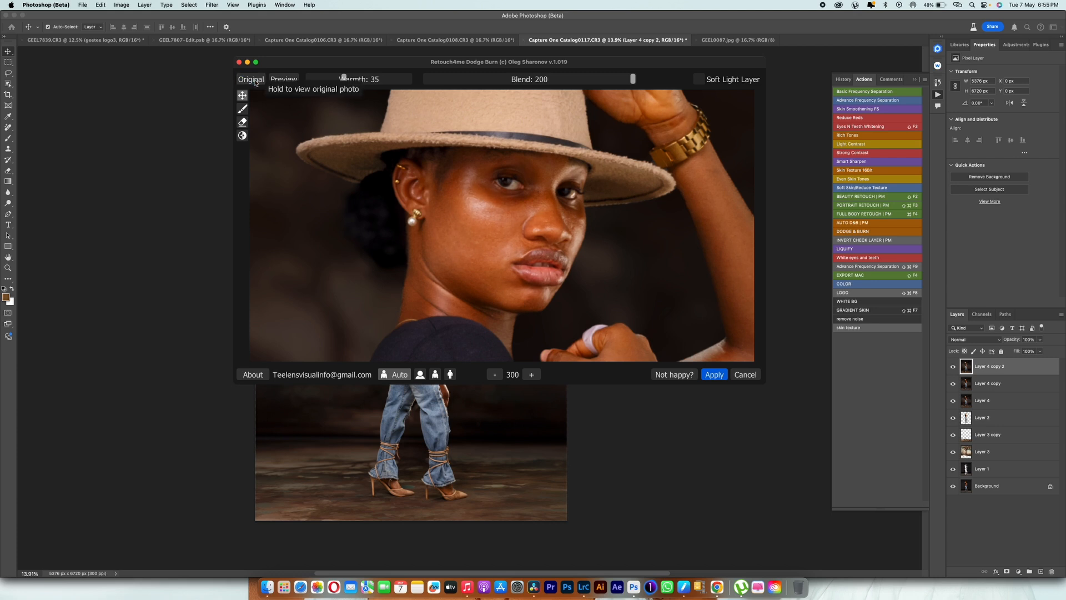
left_click(708, 379)
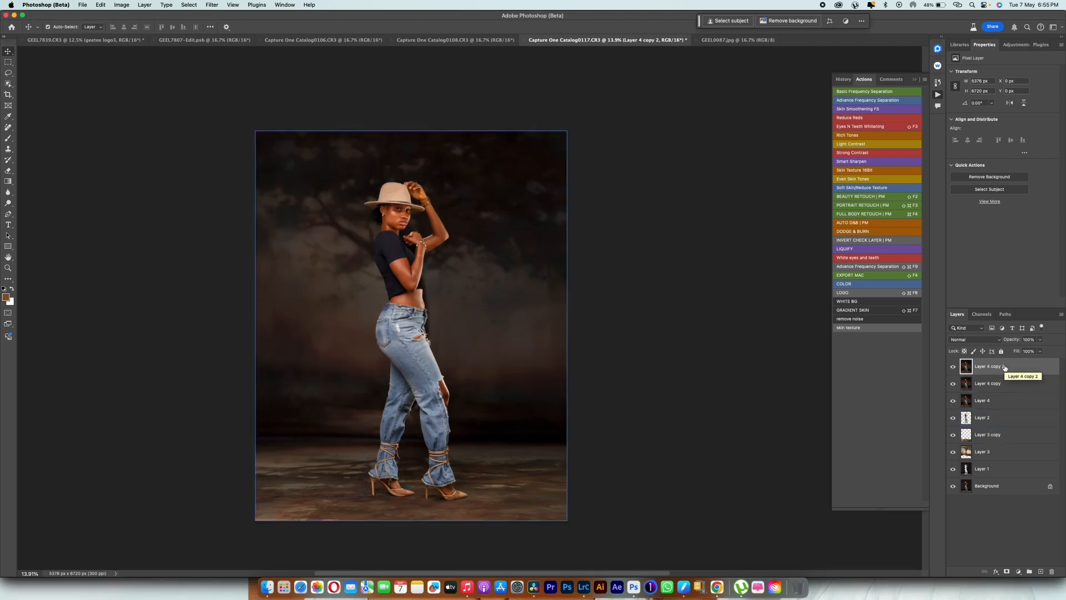
- Try the Advance Frequency Separation action with a 1.5-pixel Gaussian Blur radius and delete the group it makes
key("shift+super+F9")
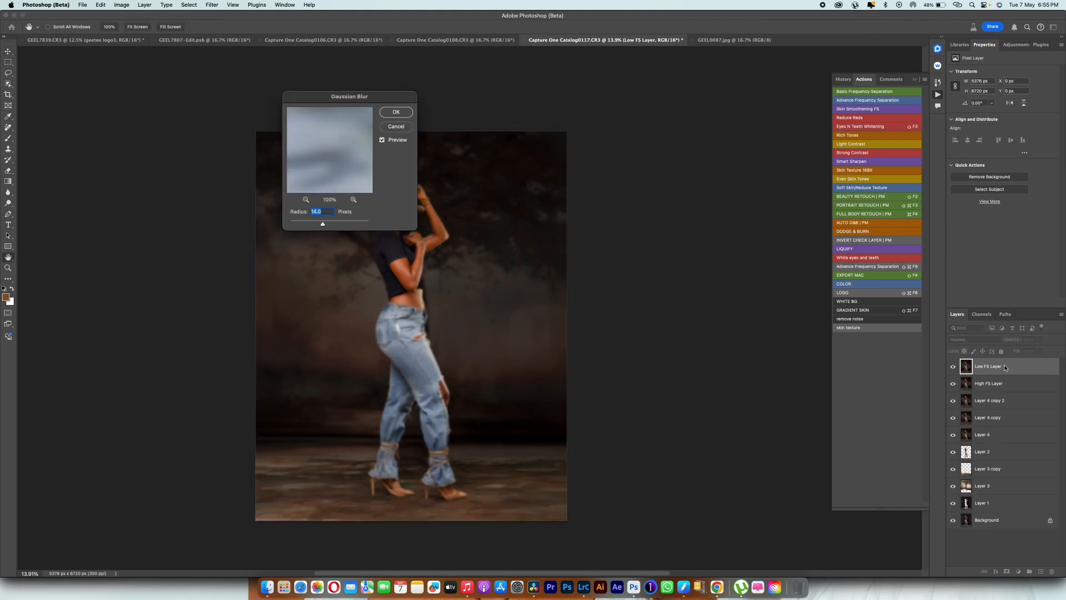
type("1")
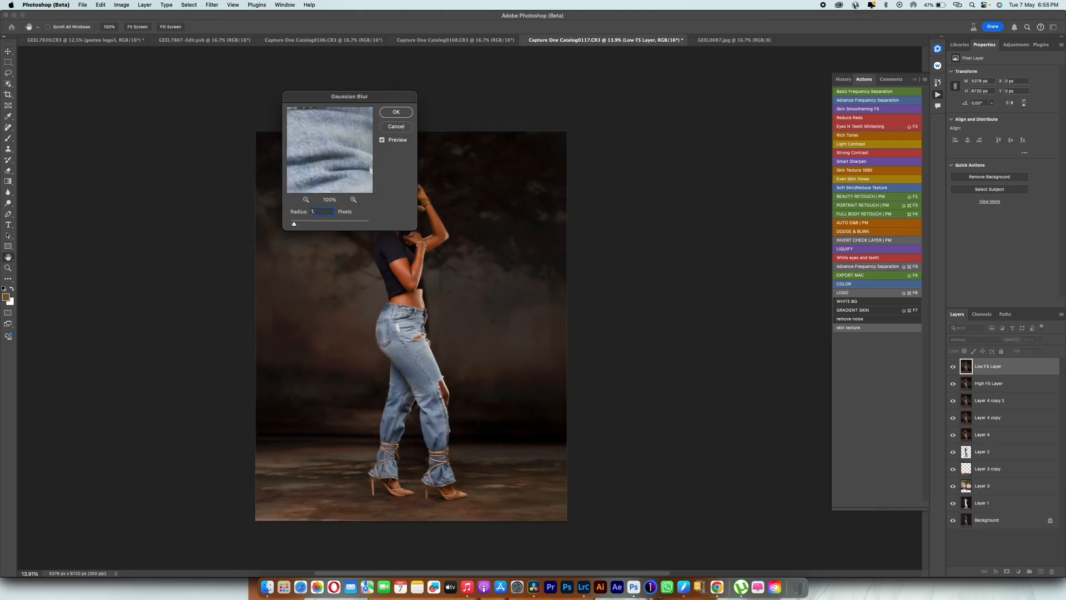
type(".5")
key("Return")
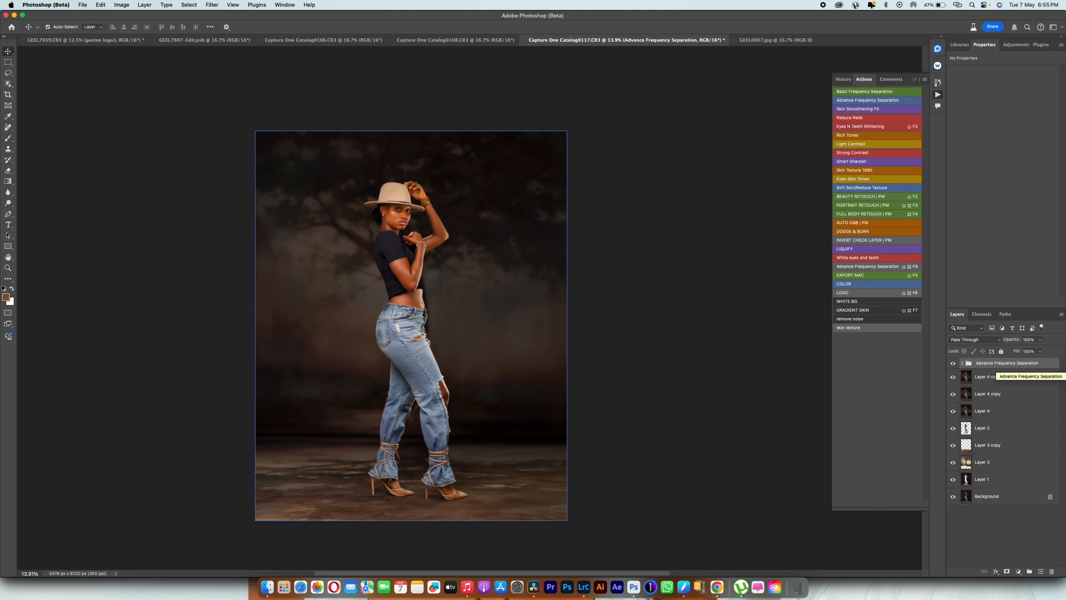
left_click_drag(1006, 368, 1050, 571)
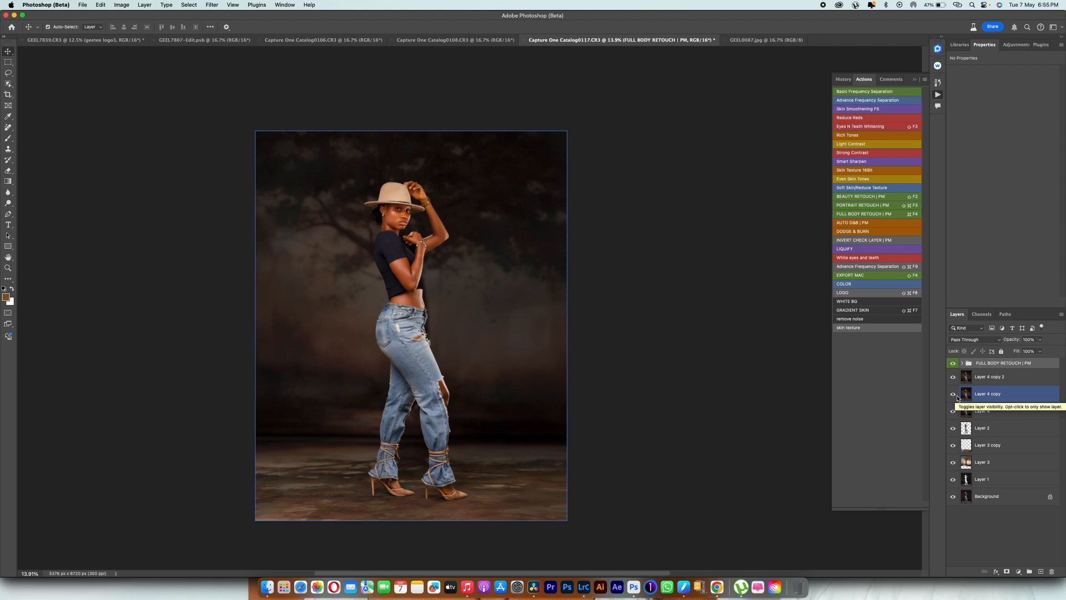
- Target the PAINT HERE mask in the FULL BODY RETOUCH | PM group and ready a Brush with reduced flow
left_click(961, 362)
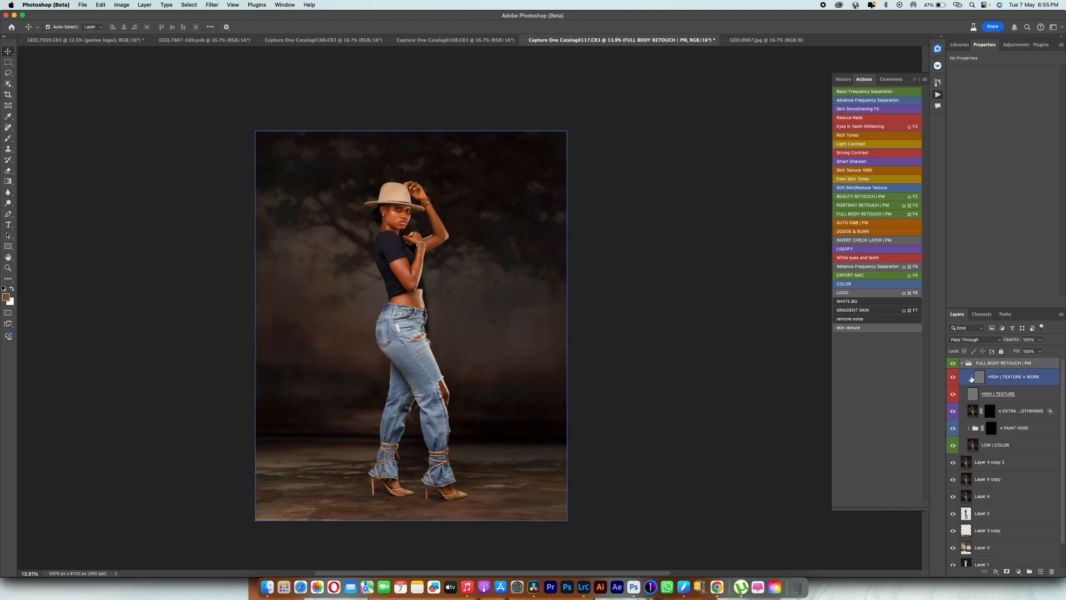
left_click(992, 429)
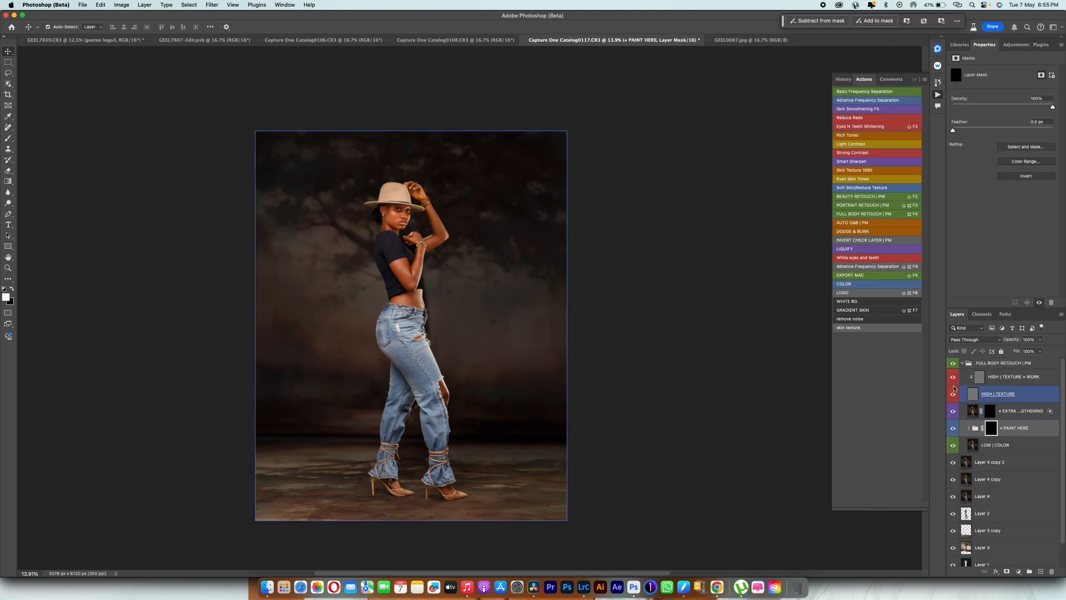
key("super+plus")
key("super+plus")
key("super+plus")
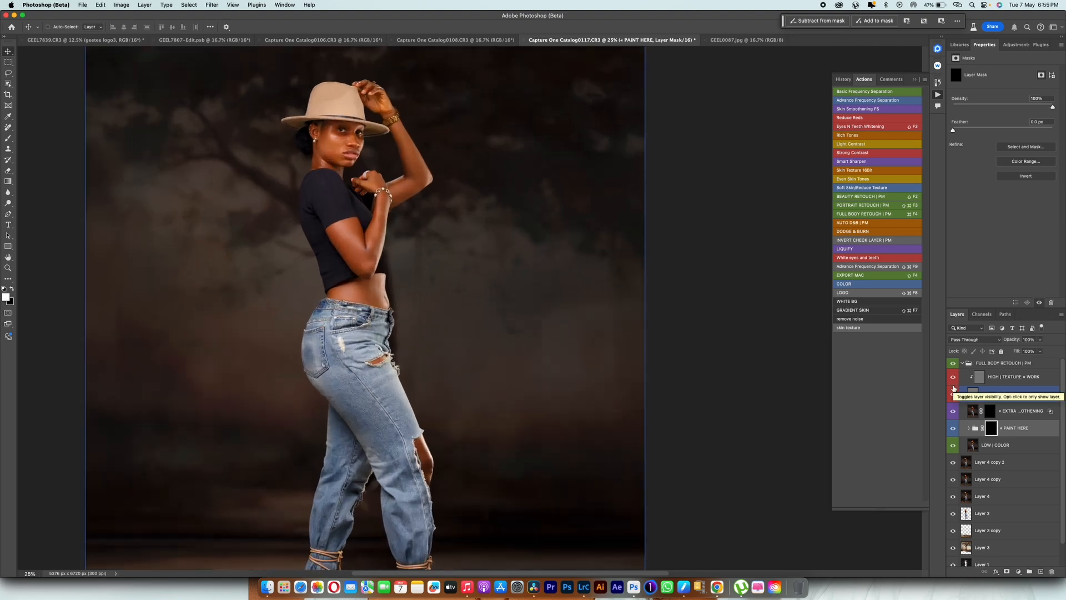
key("super+plus")
key("super+plus")
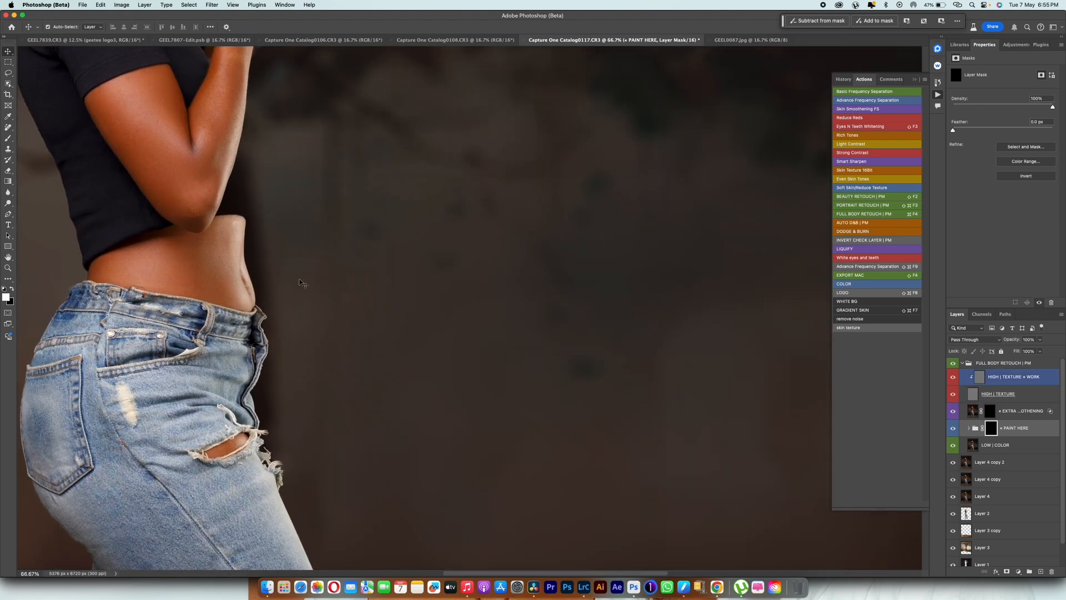
left_click_drag(278, 183, 415, 536)
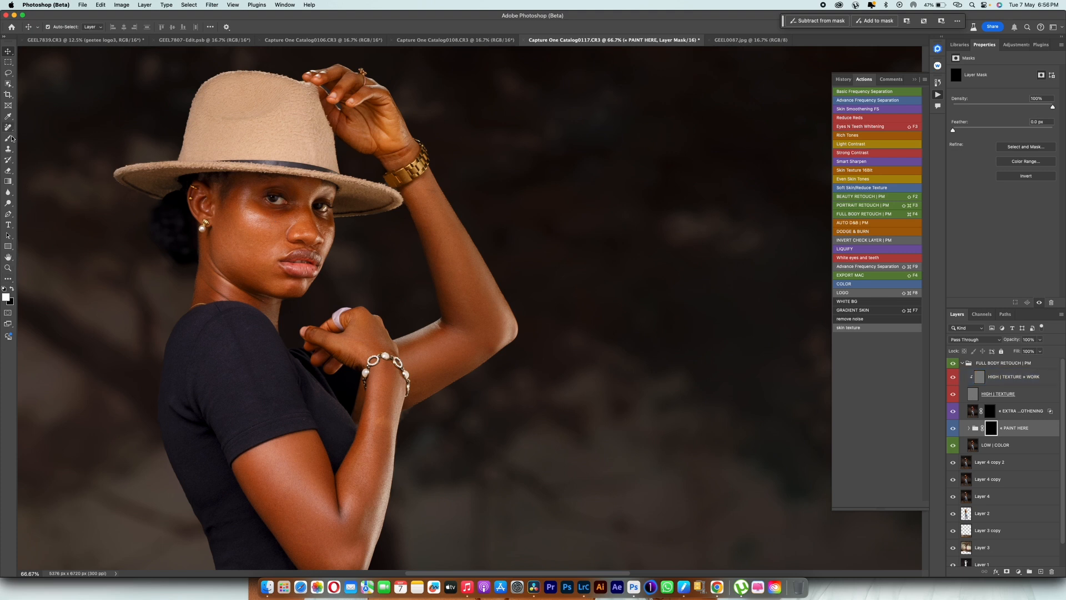
key("b")
left_click_drag(222, 27, 206, 31)
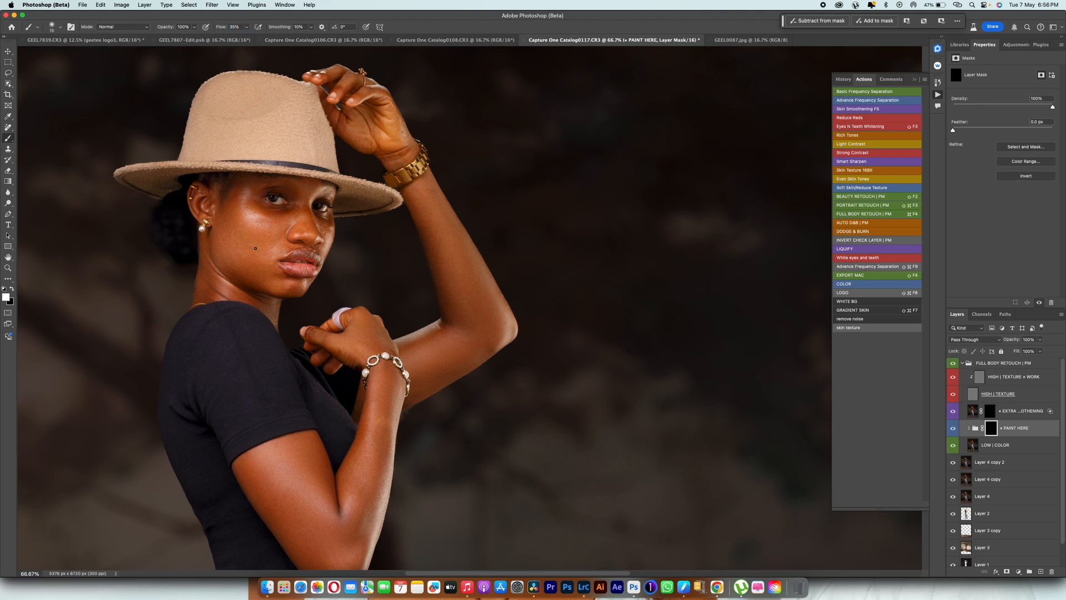
- Paint white on the PAINT HERE mask over the model's face to smooth the skin, resizing the brush to fit
key("bracketright")
key("bracketright")
key("bracketright")
key("bracketright")
key("bracketright")
key("bracketright")
key("bracketright")
mouse_move(221, 249)
left_mouse_down()
mouse_move(255, 235)
mouse_move(252, 216)
mouse_move(265, 232)
mouse_move(255, 263)
mouse_move(274, 272)
mouse_move(222, 256)
mouse_move(218, 242)
mouse_move(231, 271)
mouse_move(212, 285)
mouse_move(271, 305)
mouse_move(252, 262)
mouse_move(249, 214)
mouse_move(299, 237)
mouse_move(289, 213)
mouse_move(260, 212)
mouse_move(282, 214)
mouse_move(299, 199)
mouse_move(305, 211)
mouse_move(303, 201)
mouse_move(287, 247)
left_mouse_up()
key("super+z")
key("bracketleft")
key("bracketleft")
key("bracketleft")
key("bracketleft")
key("bracketleft")
key("bracketleft")
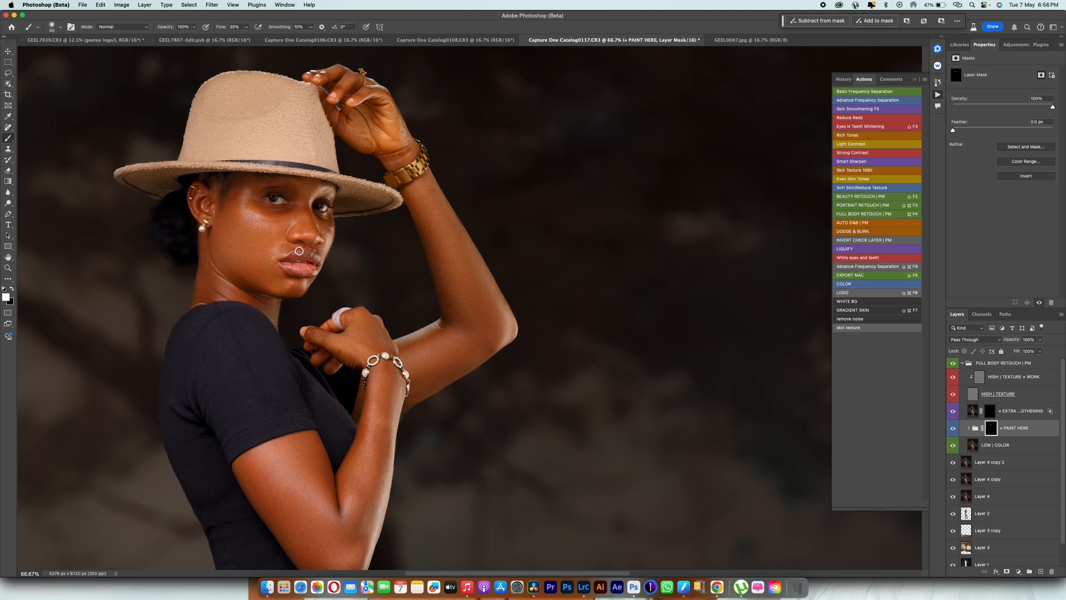
- Paint white on the PAINT HERE mask along the model's raised arm with a larger brush to smooth its skin
key("bracketright")
key("bracketright")
key("bracketright")
key("bracketright")
key("bracketright")
key("bracketright")
mouse_move(418, 190)
left_mouse_down()
mouse_move(446, 263)
mouse_move(427, 197)
mouse_move(452, 252)
mouse_move(454, 244)
mouse_move(429, 186)
mouse_move(459, 273)
mouse_move(419, 208)
mouse_move(457, 305)
mouse_move(487, 314)
mouse_move(484, 289)
mouse_move(505, 324)
mouse_move(479, 343)
mouse_move(463, 329)
mouse_move(431, 352)
mouse_move(436, 369)
mouse_move(411, 391)
mouse_move(367, 384)
mouse_move(389, 375)
mouse_move(365, 493)
mouse_move(386, 439)
mouse_move(378, 389)
mouse_move(359, 516)
mouse_move(366, 333)
mouse_move(349, 347)
mouse_move(410, 331)
left_mouse_up()
key("bracketright")
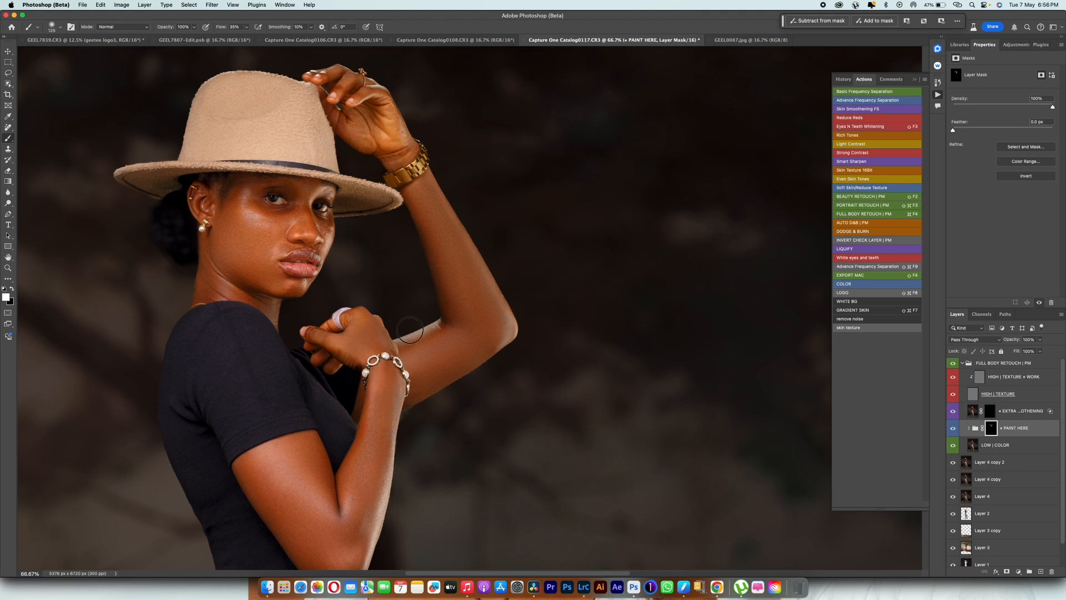
left_click(969, 428)
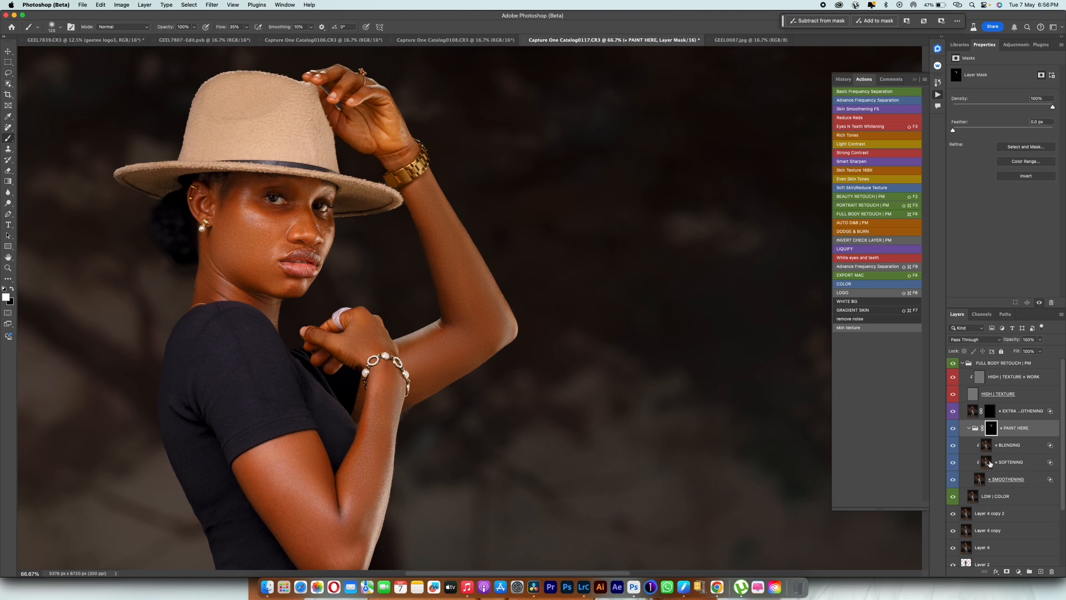
left_click(968, 428)
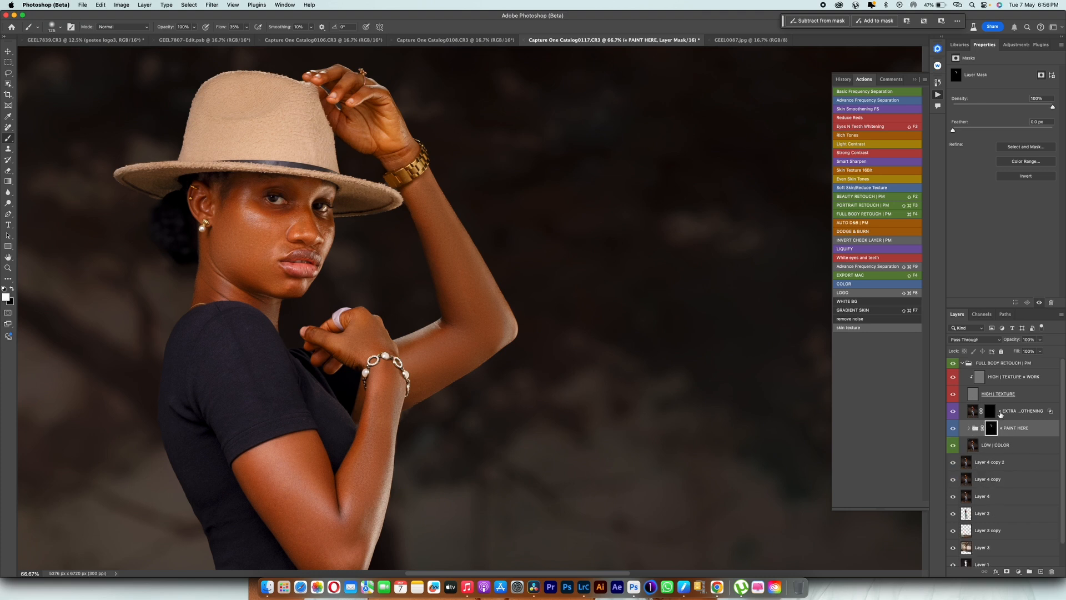
- Paint white on the EXTRA SMOOTHING mask over the model's lower arm and face with a larger brush, then collapse the retouch group
left_click(1007, 408)
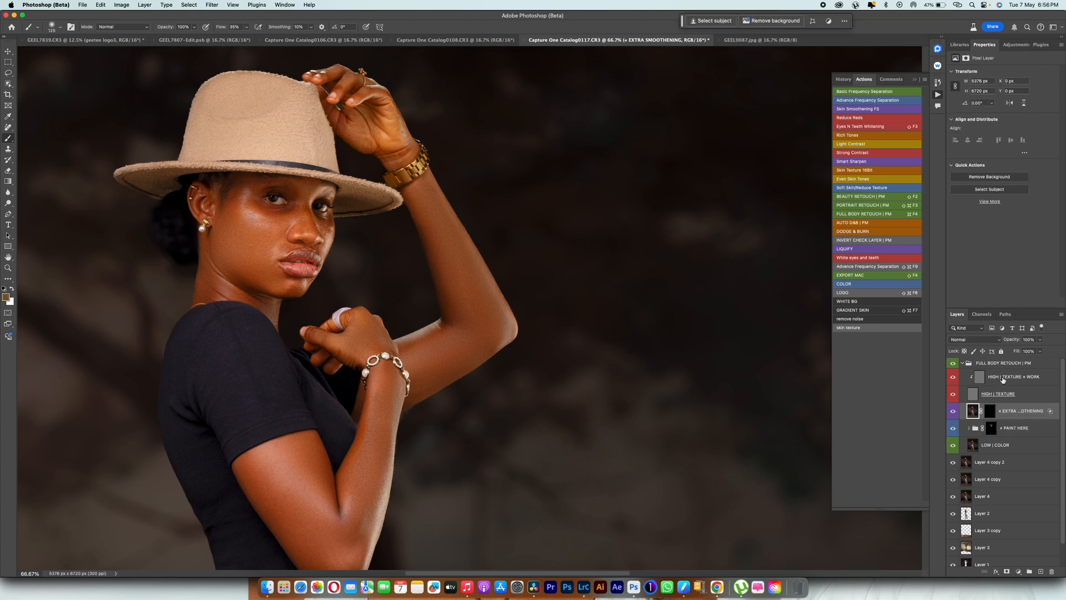
left_click(1011, 423)
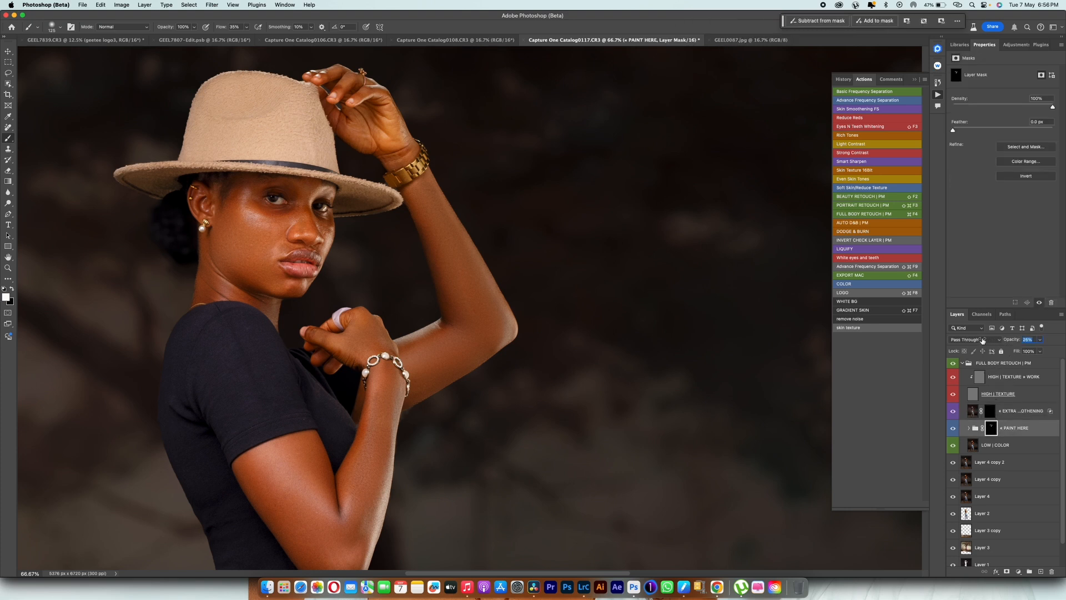
left_click(989, 412)
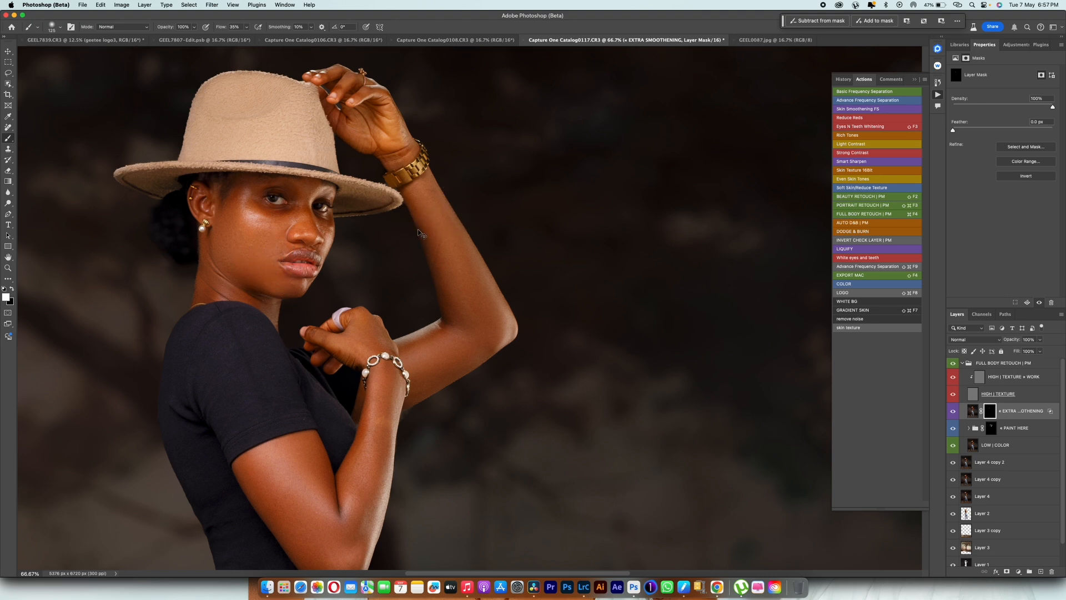
key("bracketleft")
key("bracketright")
key("bracketright")
key("bracketright")
key("bracketright")
key("bracketright")
key("bracketright")
mouse_move(275, 490)
left_mouse_down()
mouse_move(283, 517)
mouse_move(334, 552)
mouse_move(303, 459)
mouse_move(361, 488)
mouse_move(389, 431)
mouse_move(392, 442)
mouse_move(388, 429)
mouse_move(380, 438)
mouse_move(387, 378)
mouse_move(378, 506)
mouse_move(382, 490)
mouse_move(352, 527)
mouse_move(368, 486)
left_mouse_up()
mouse_move(236, 207)
left_mouse_down()
mouse_move(222, 229)
mouse_move(217, 216)
left_mouse_up()
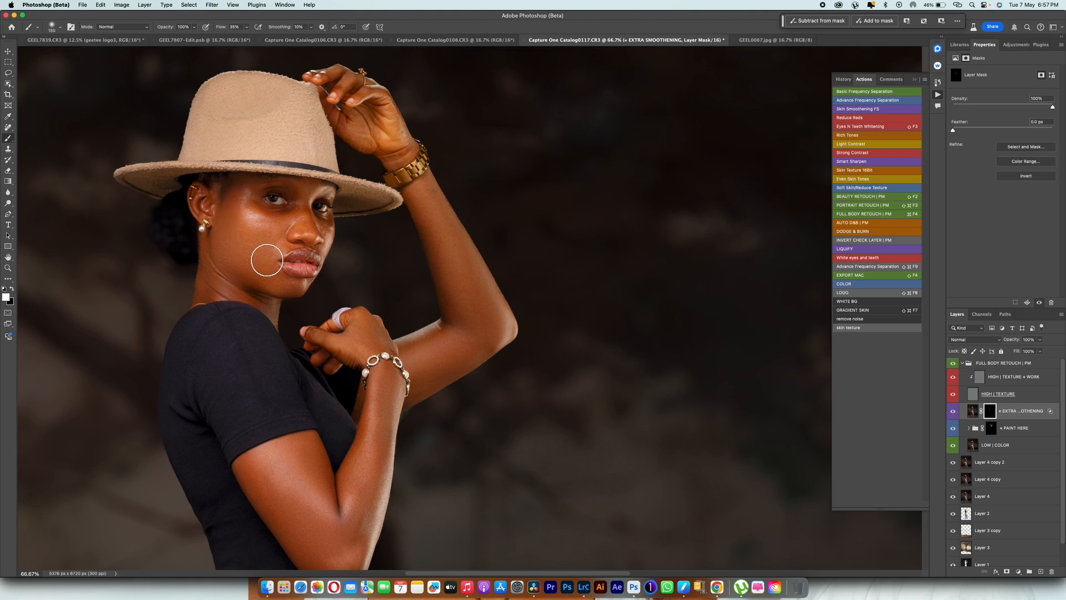
left_click(963, 363)
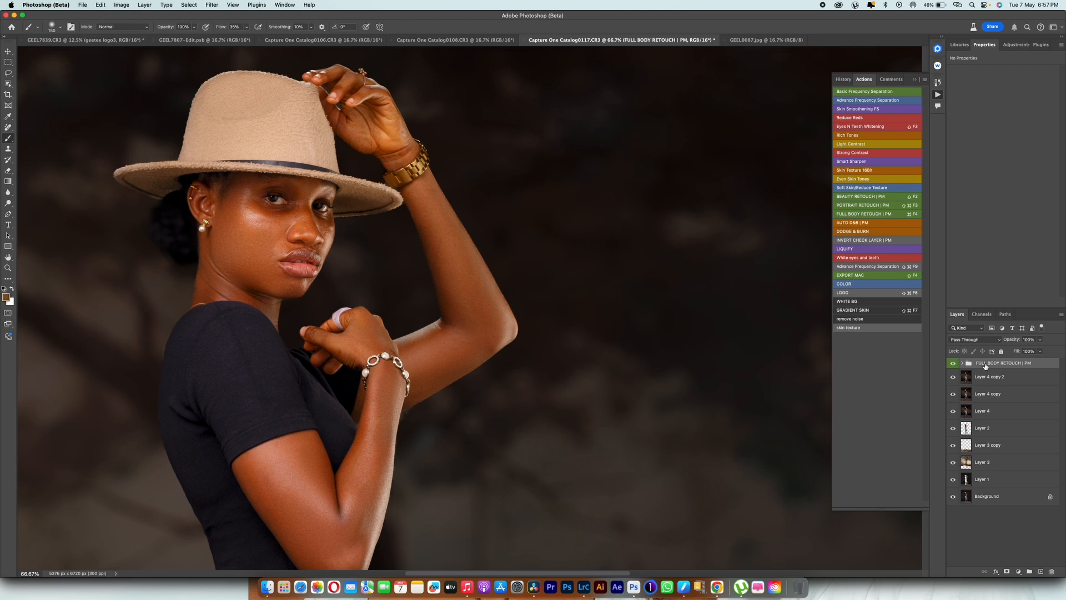
- Try the Advance Frequency Separation action on the FULL BODY RETOUCH | PM group and delete the Low FS and High FS groups it makes
key("shift+super+F9")
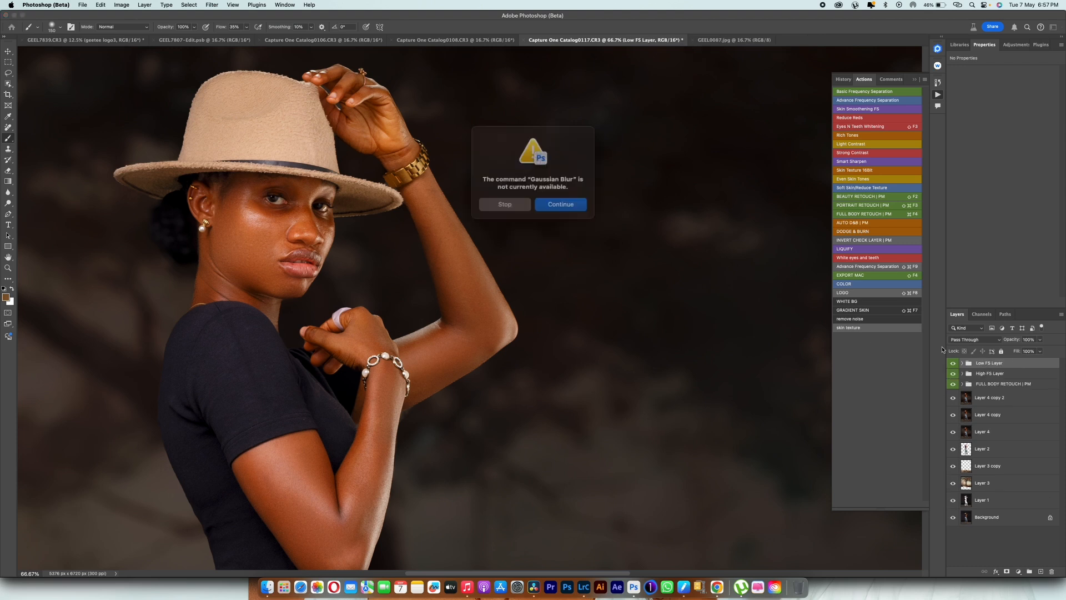
left_click(508, 200)
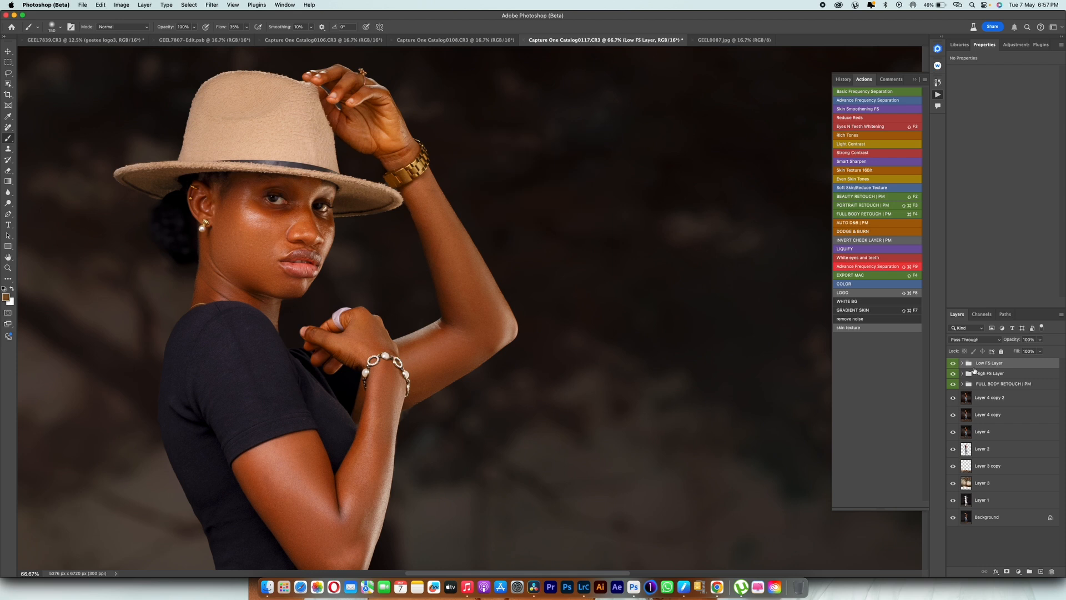
left_click(992, 374, "shift")
key("BackSpace")
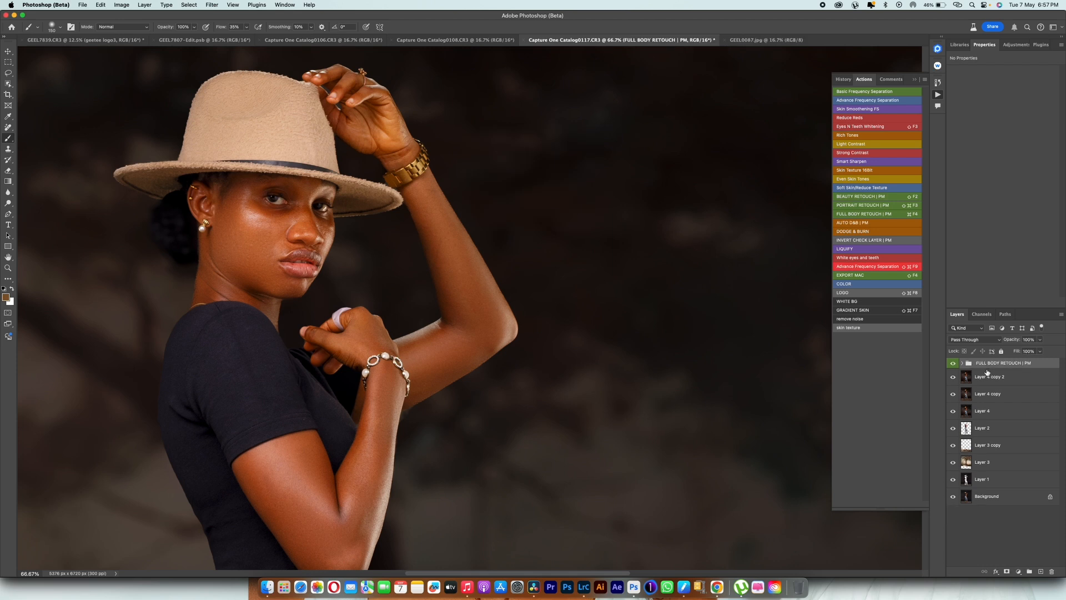
- Stamp all visible layers into a new layer and run Advance Frequency Separation on it with a 1.5-pixel Gaussian Blur radius
key("super+alt+shift+e")
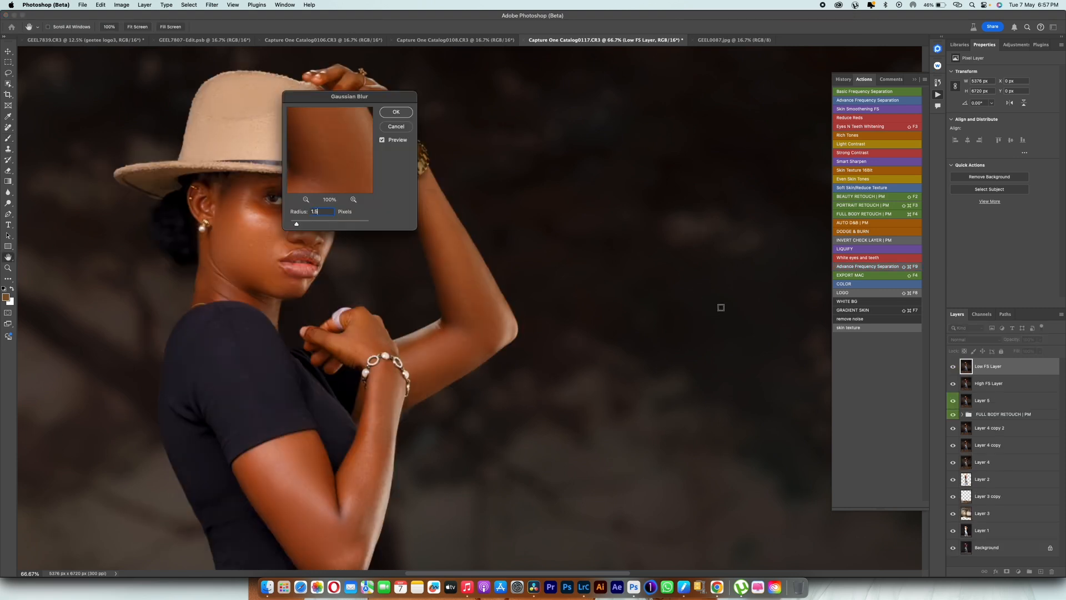
key("Return")
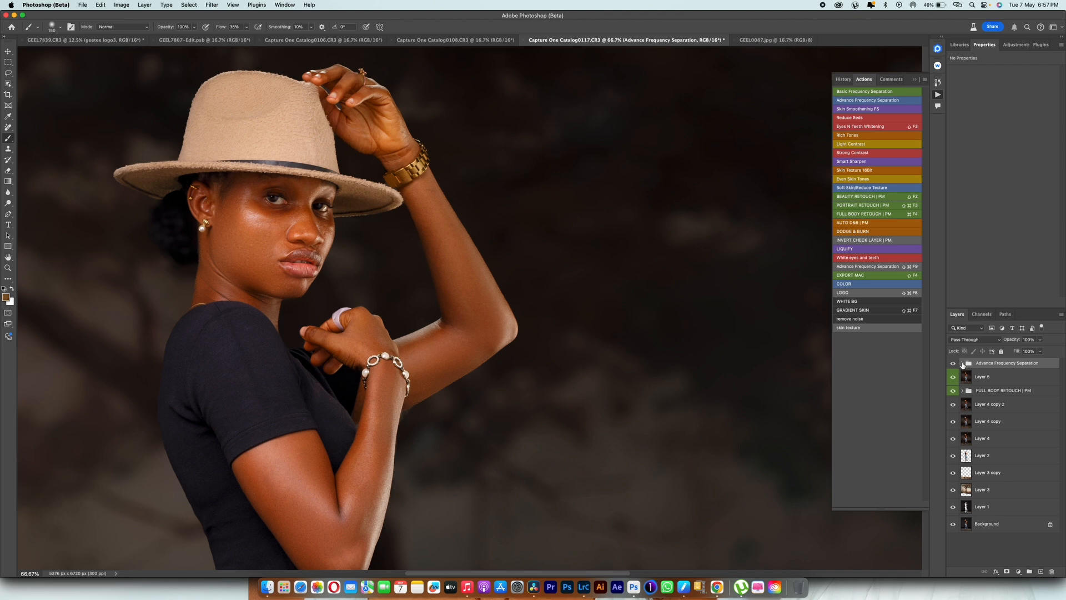
- Blend the facial skin tones on Low FS Layer copy with the Mixer Brush, resizing the brush to fit
left_click(962, 363)
left_click(979, 416)
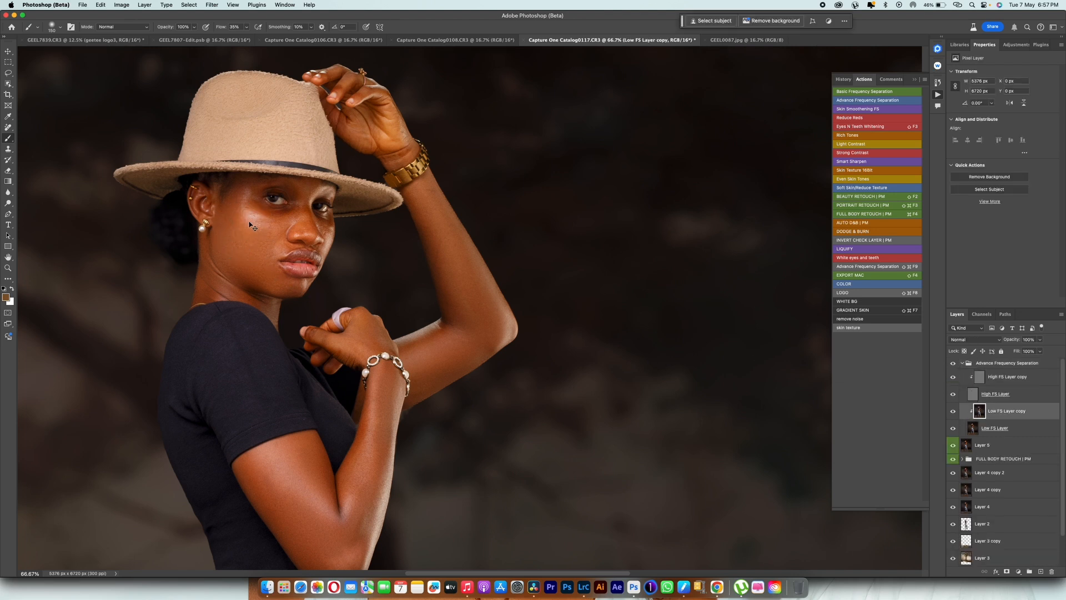
key("super+z")
key("shift+b")
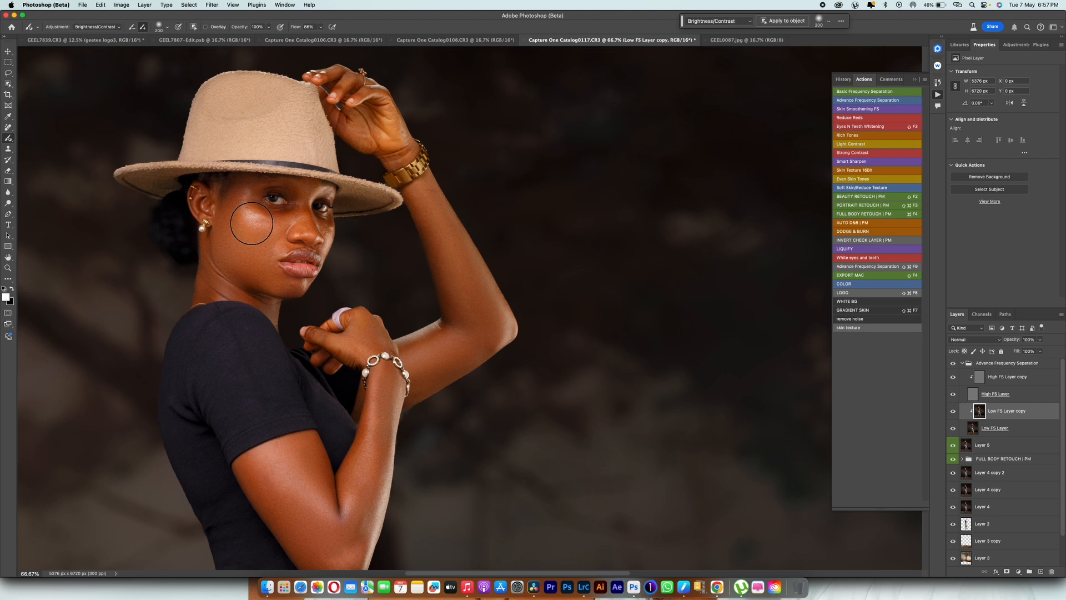
key("shift+b")
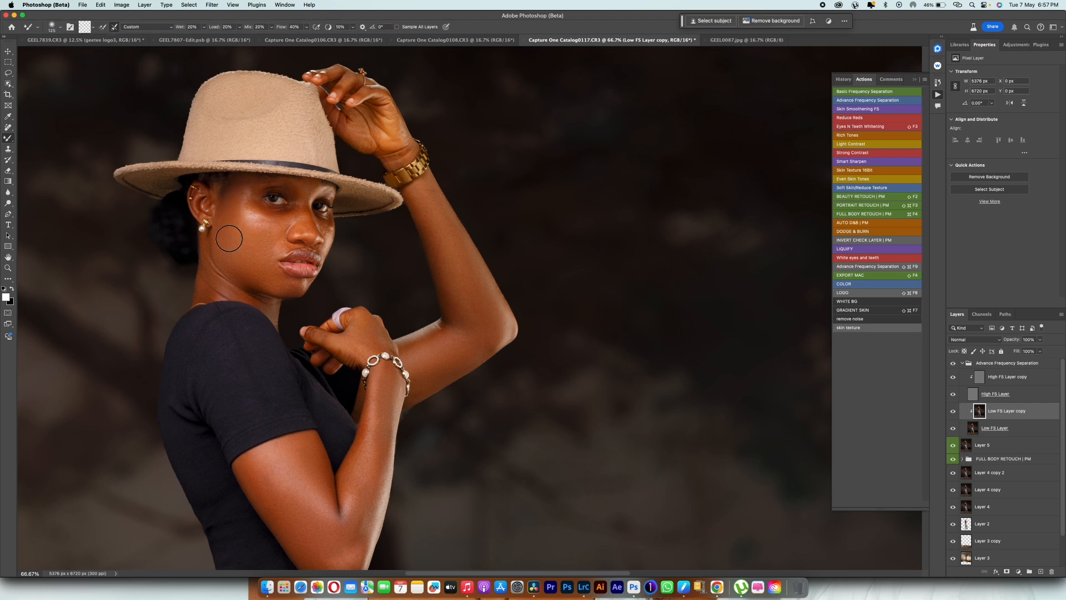
key("bracketleft")
key("bracketright")
key("bracketright")
key("bracketright")
key("bracketright")
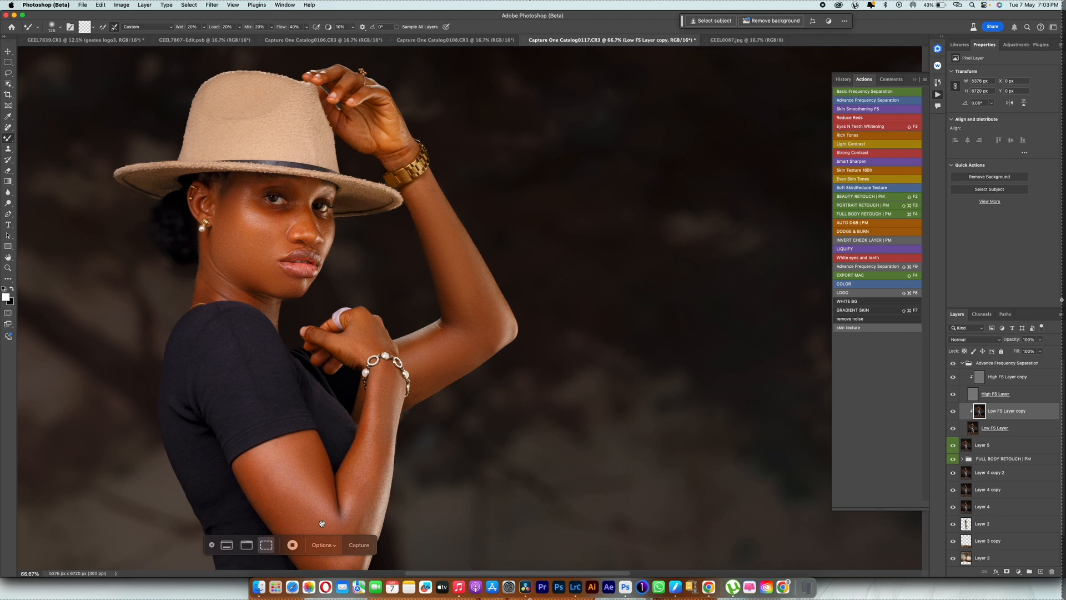
left_click(211, 544)
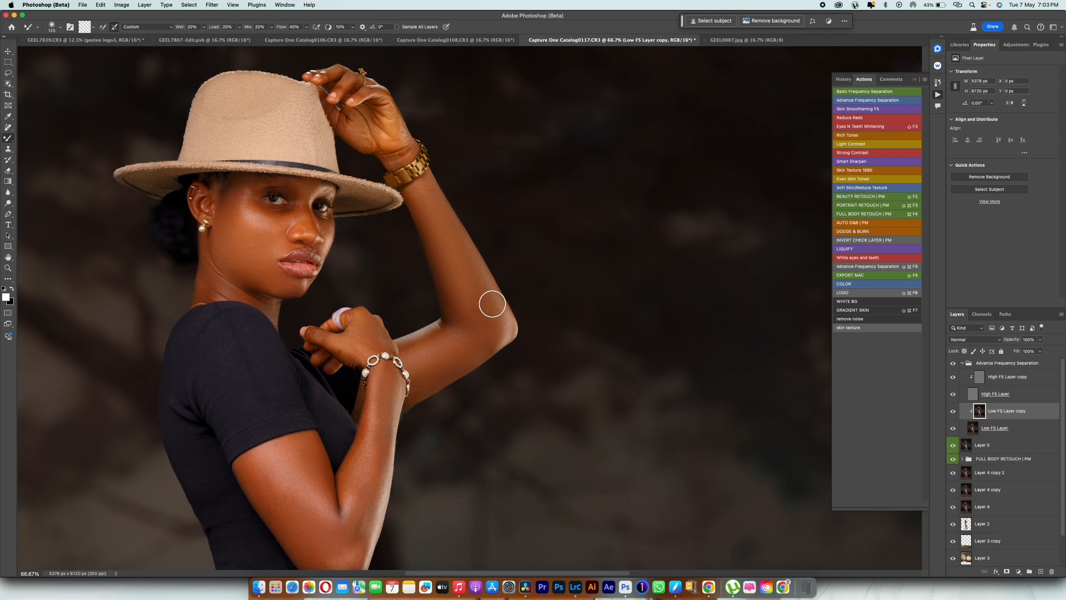
- Blend the skin of the model's bent arm and bare waist on Low FS Layer copy with the Mixer Brush
scroll(449, 362, "down", 5)
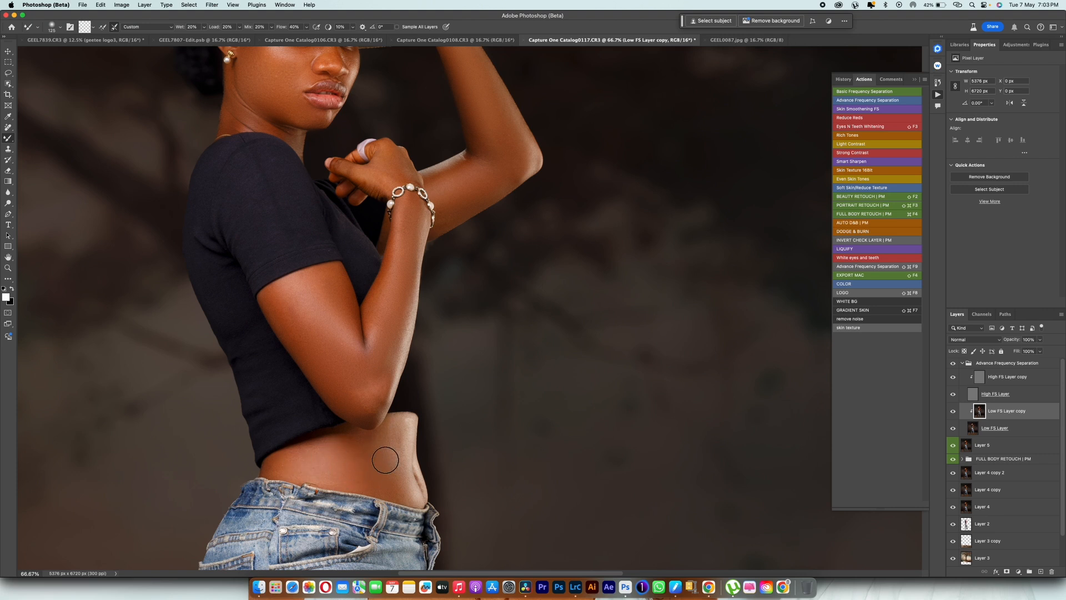
key("bracketleft")
key("bracketleft")
key("bracketright")
key("bracketright")
- Blend the skin of the model's feet inside the heeled shoes with a smaller Mixer Brush
scroll(478, 210, "down", 15)
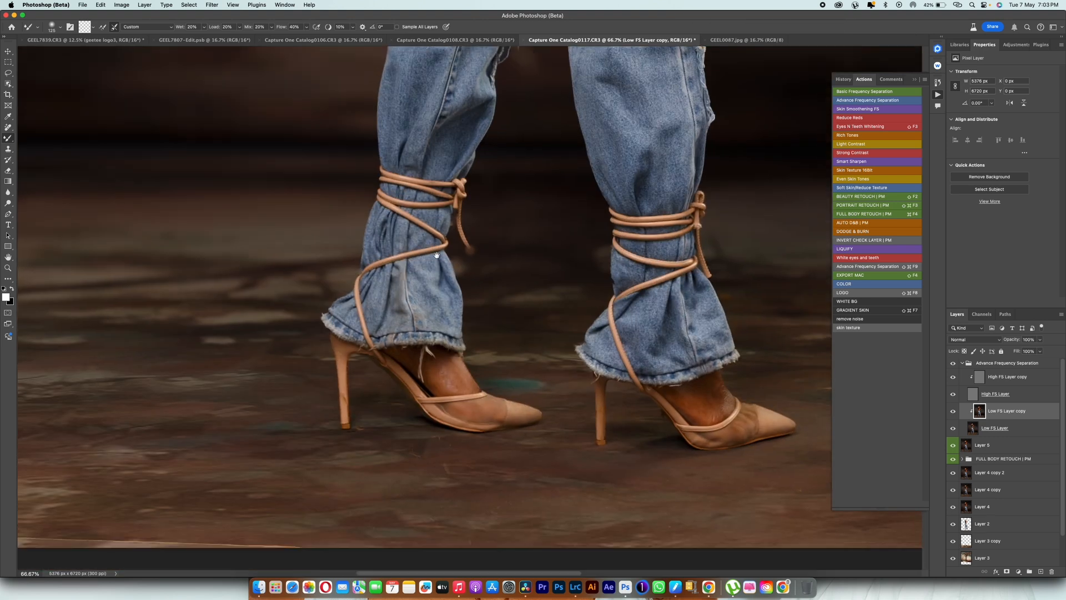
key("bracketleft")
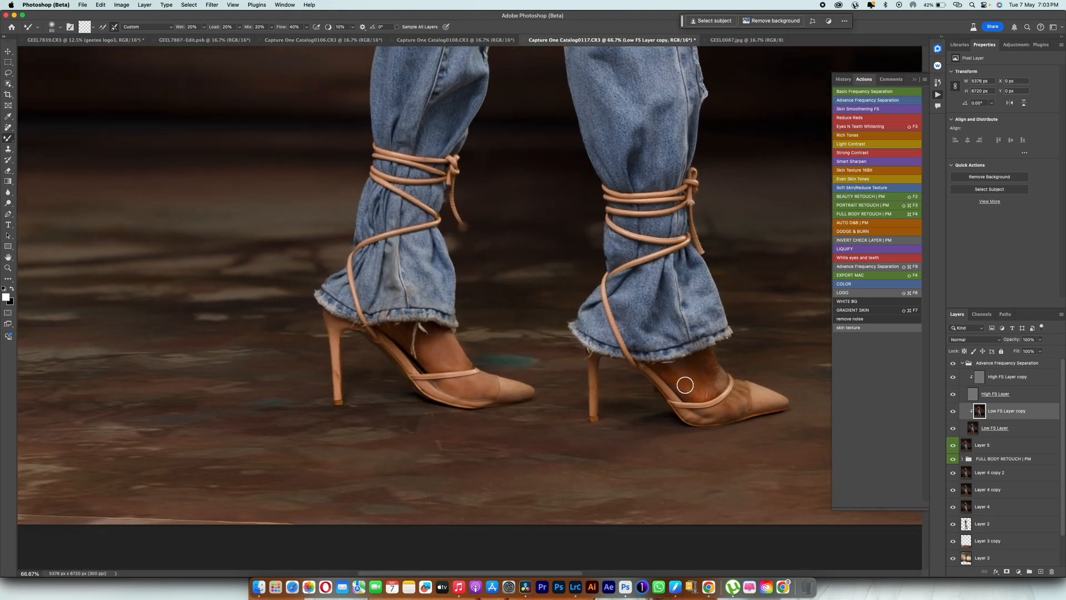
key("bracketright")
mouse_move(682, 384)
left_mouse_down()
mouse_move(706, 359)
mouse_move(712, 384)
mouse_move(679, 383)
mouse_move(703, 387)
left_mouse_up()
- Add a Solid Color fill layer above the Advance Frequency Separation group, using the skin tone sampled from the model's cheek
scroll(608, 402, "up", 20)
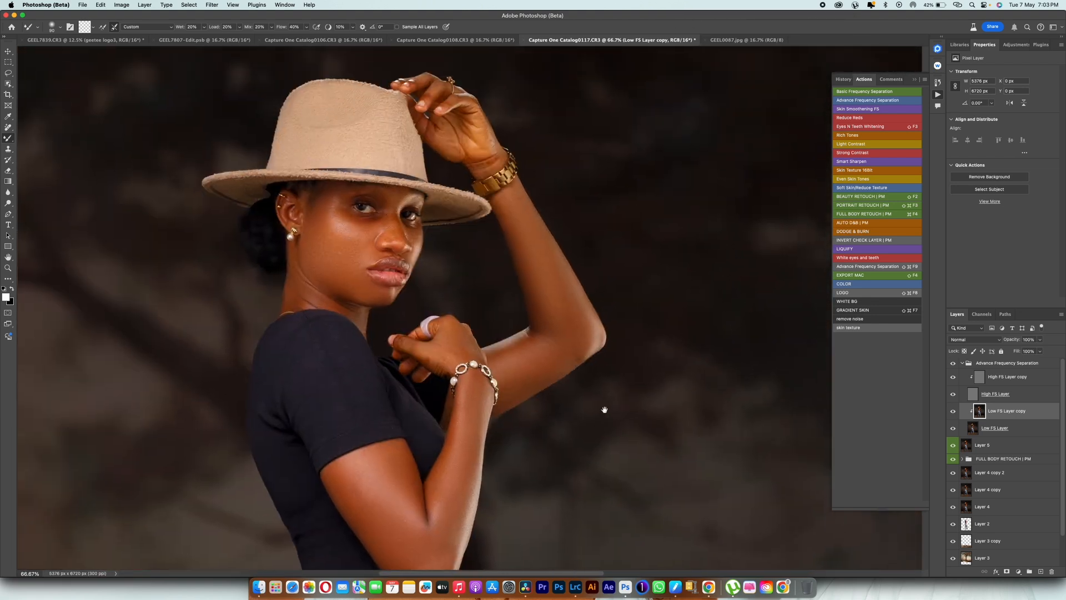
left_click_drag(604, 410, 603, 416)
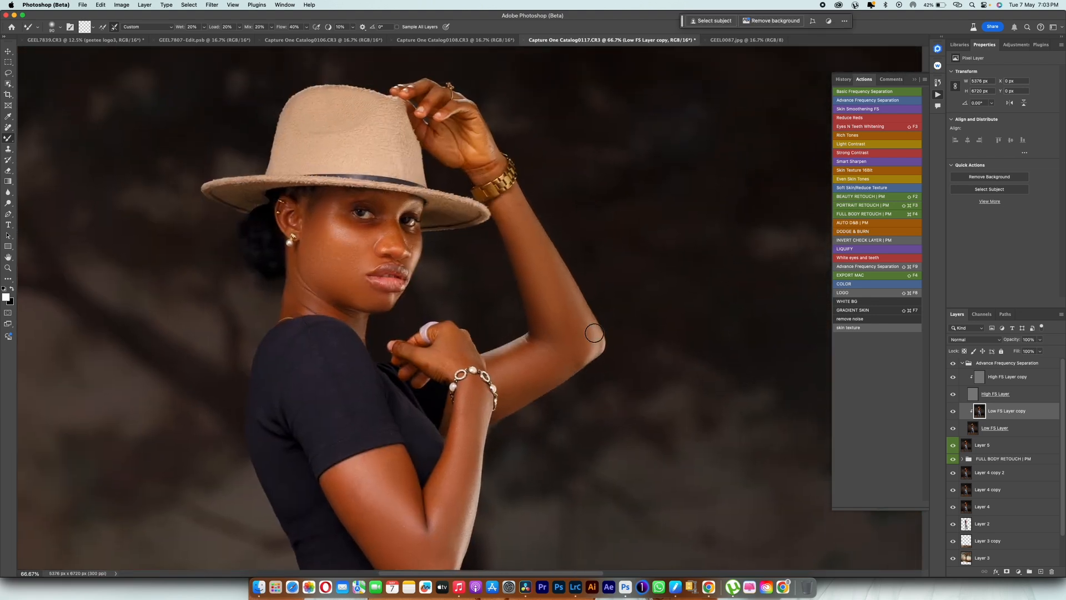
left_click(962, 363)
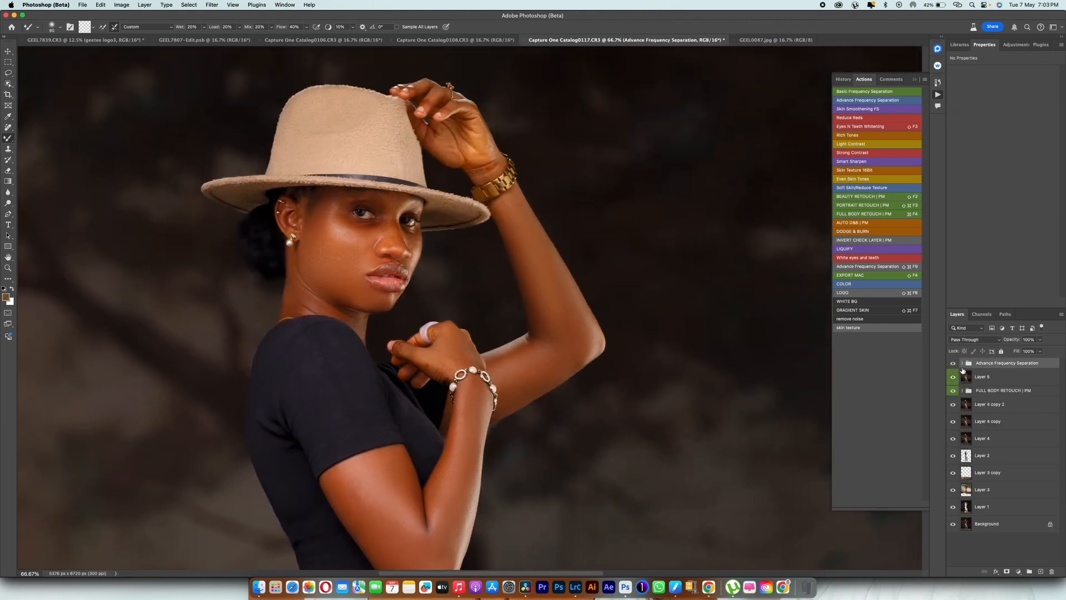
left_click(1018, 571)
left_click(1019, 432)
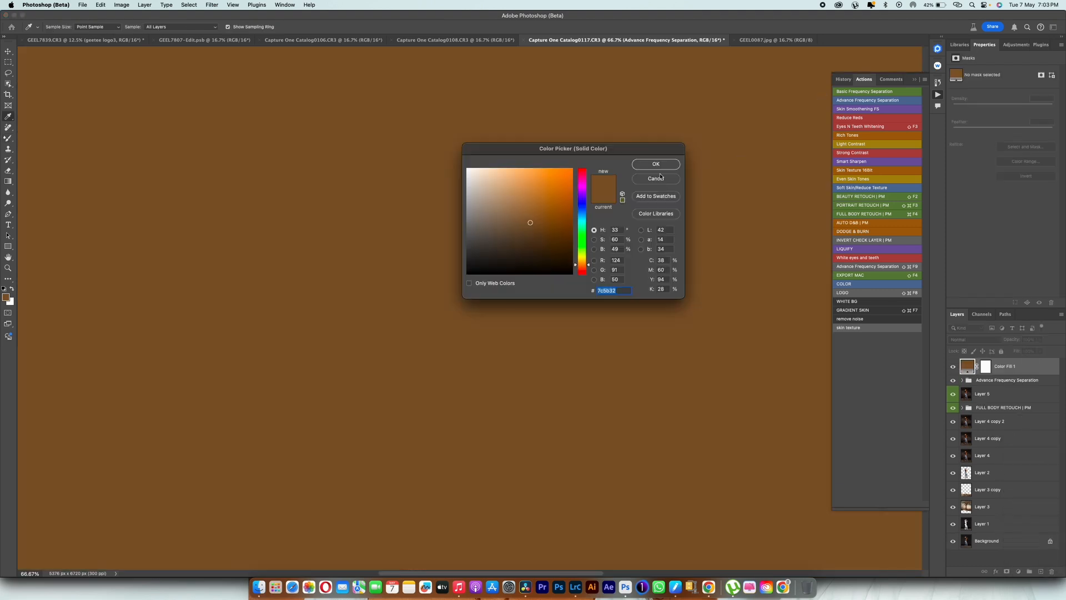
left_click(657, 165)
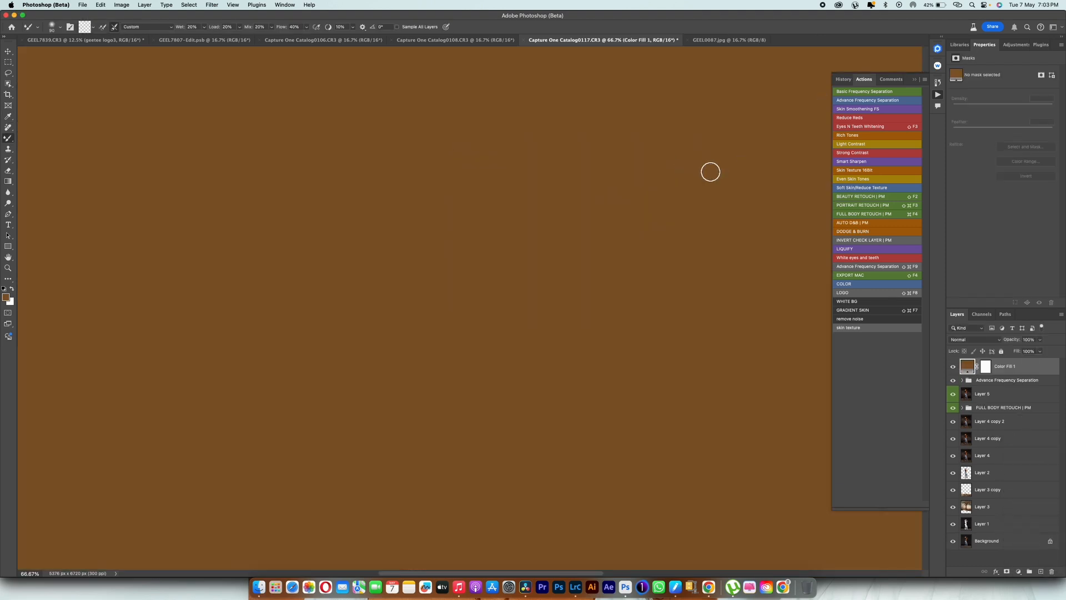
left_click(953, 367)
double_click(966, 365)
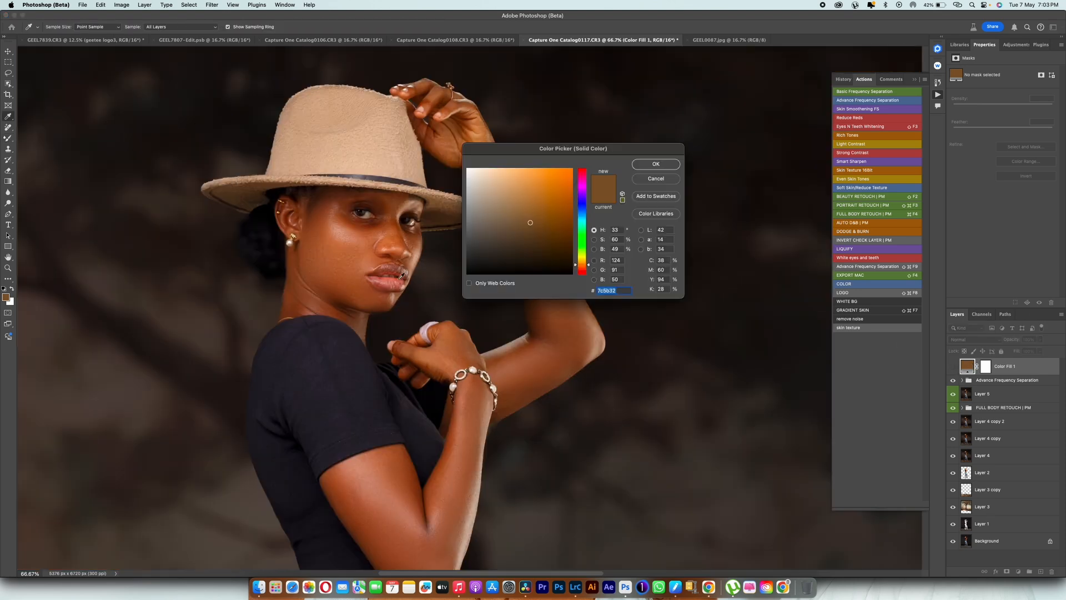
left_click(329, 243)
left_click(655, 164)
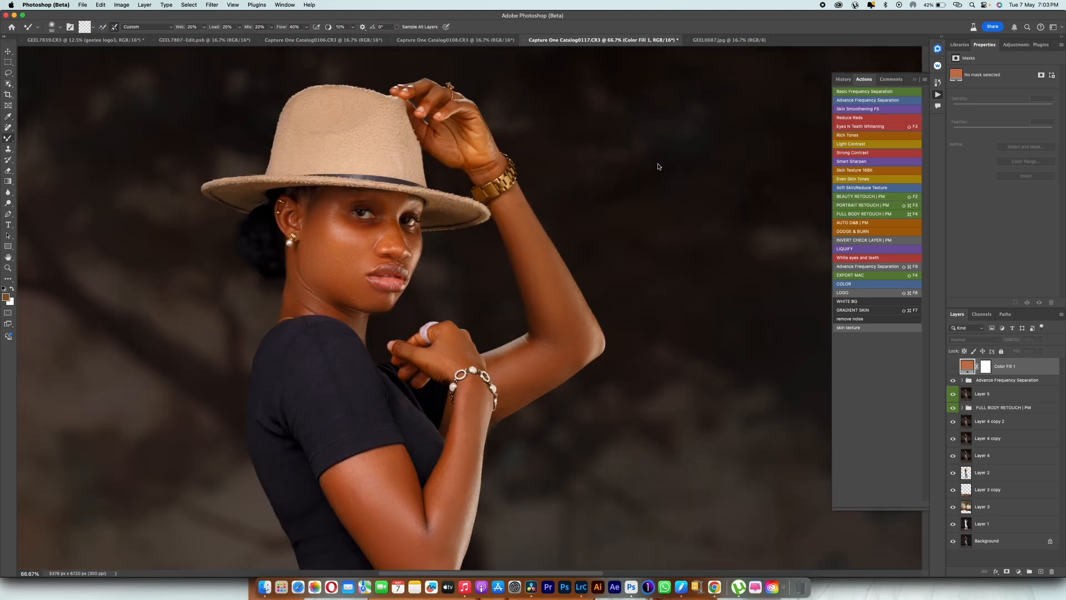
- Turn on the fill layer with the Color blend mode and invert its mask to black
left_click(953, 366)
left_click(974, 339)
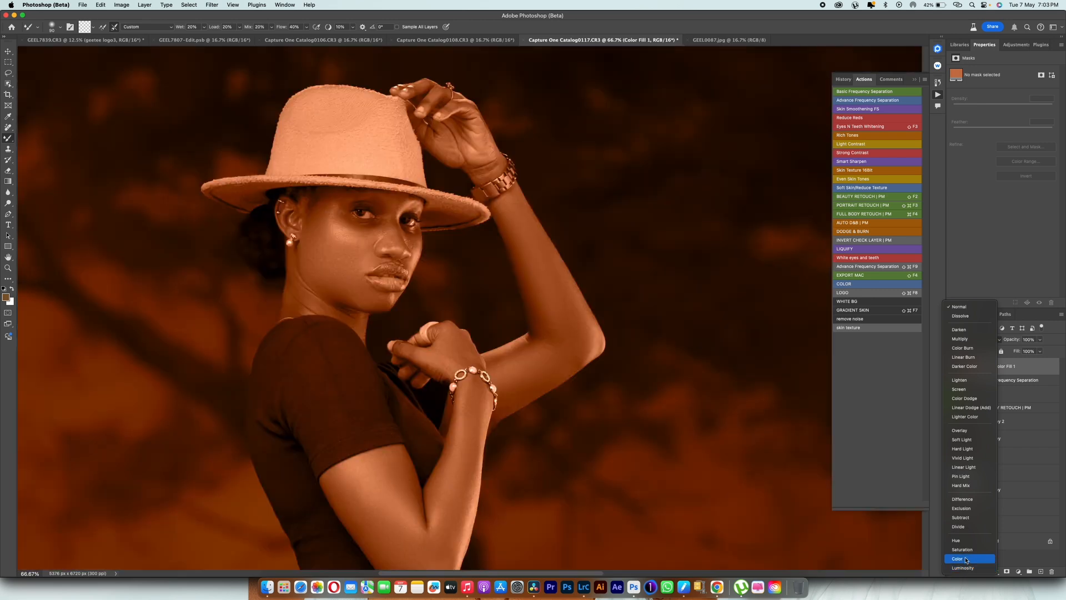
left_click(966, 559)
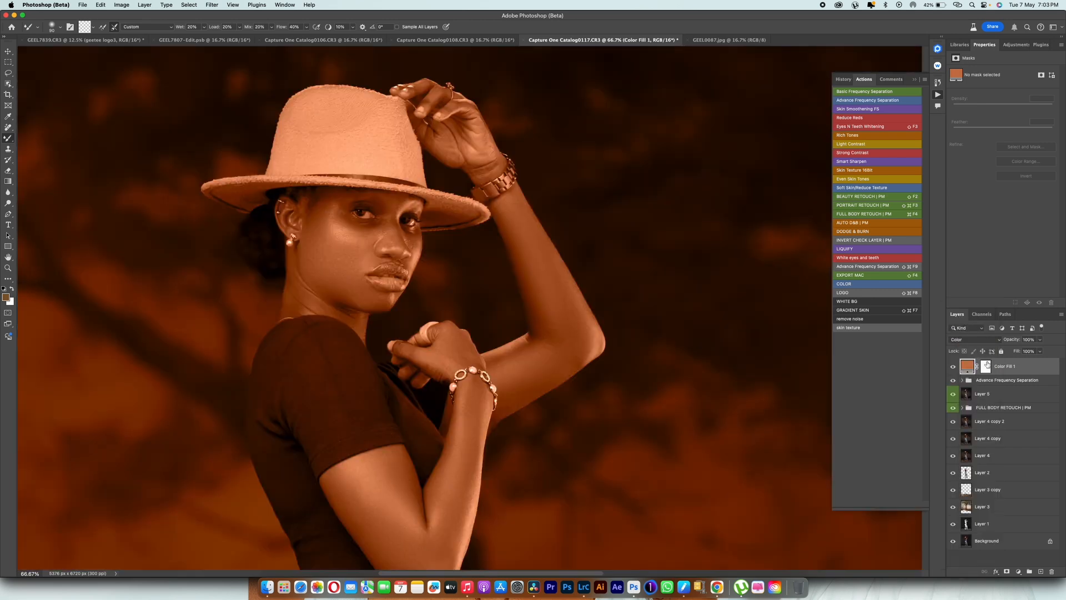
left_click(986, 367)
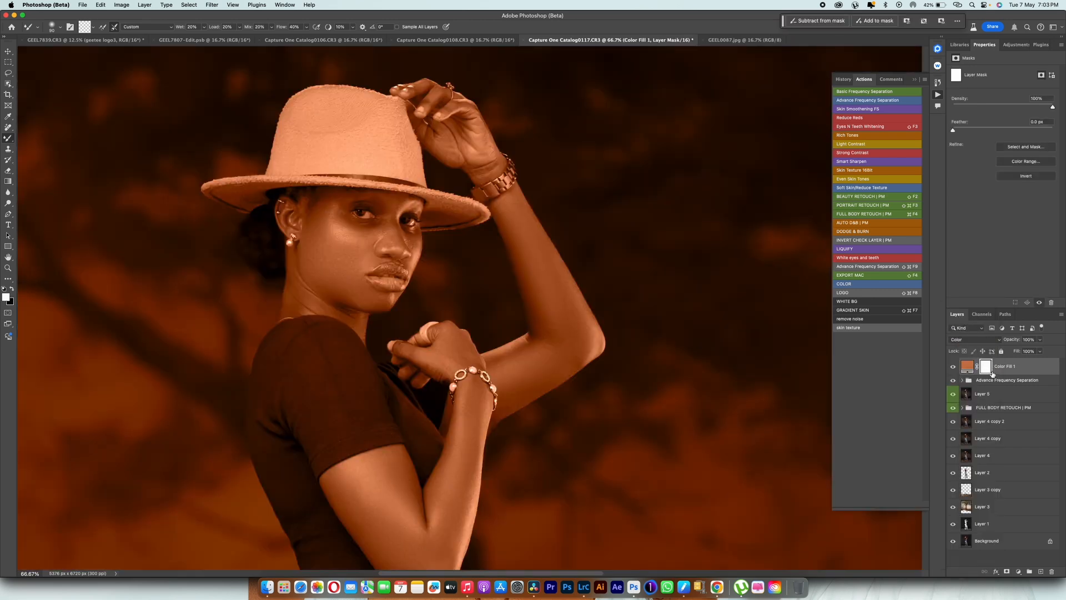
key("ctrl+i")
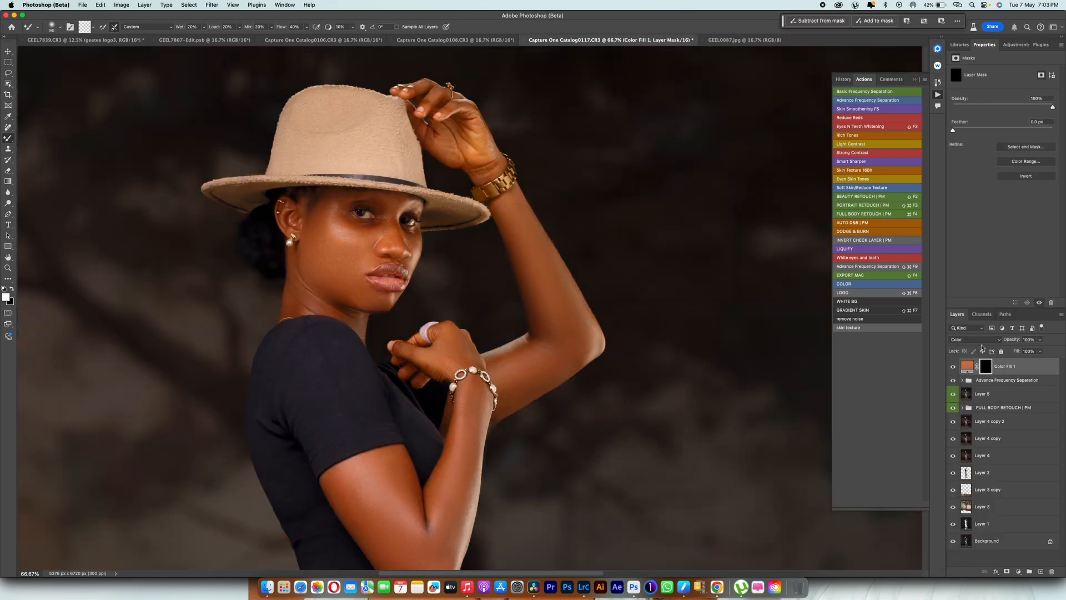
- Load Layer 2's outline as a selection and paint white on the Color Fill 1 mask over the face to even its tone
left_click(966, 472, "ctrl")
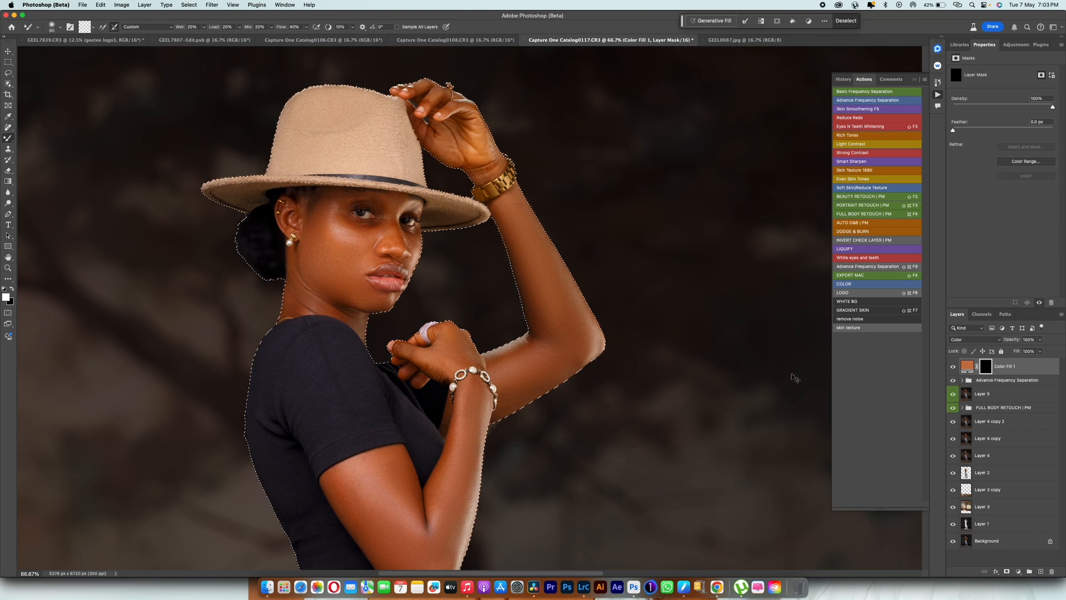
key("b")
mouse_move(350, 247)
left_mouse_down()
mouse_move(327, 248)
mouse_move(329, 227)
mouse_move(324, 255)
mouse_move(326, 226)
mouse_move(328, 259)
mouse_move(331, 236)
mouse_move(360, 257)
mouse_move(361, 243)
mouse_move(344, 271)
mouse_move(368, 236)
left_mouse_up()
key("x")
key("x")
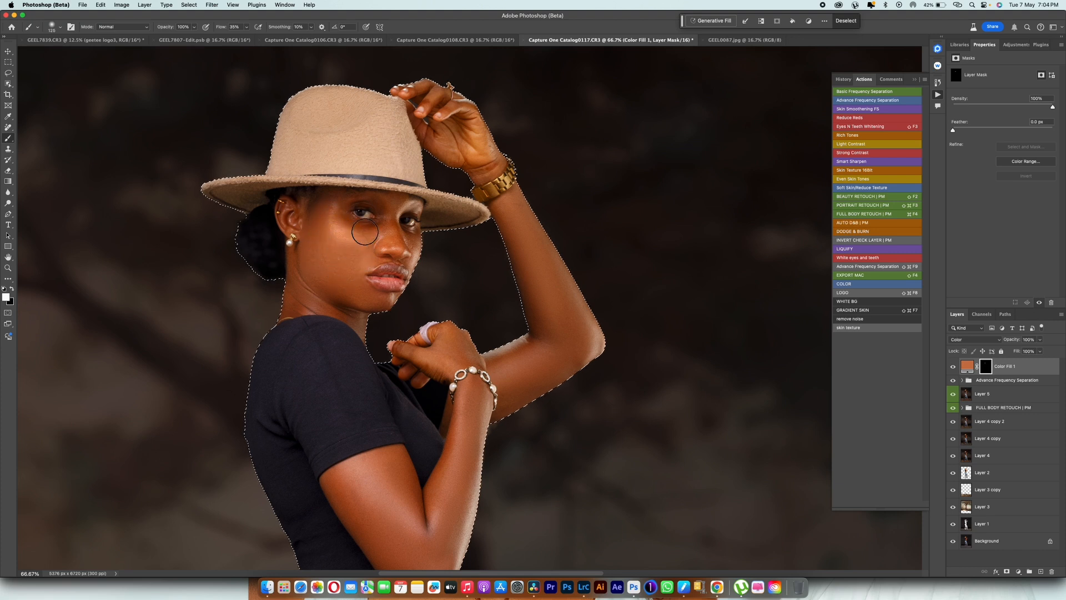
key("bracketleft")
key("bracketleft")
key("bracketleft")
key("bracketleft")
key("bracketleft")
key("bracketleft")
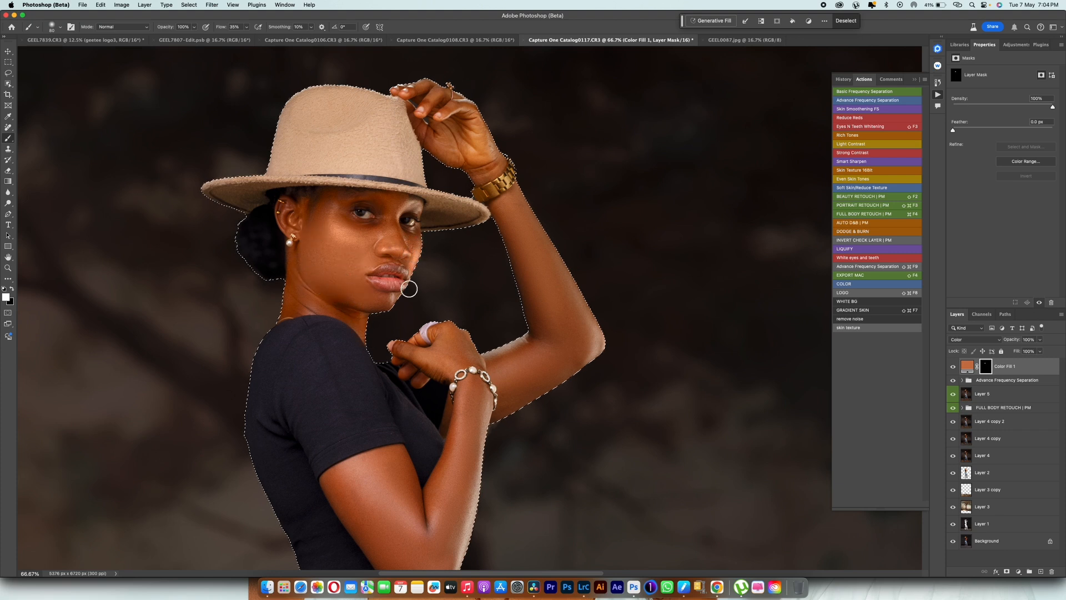
- Paint white with a larger brush on the Color Fill 1 mask over the model's hands, both arms and bare midriff
key("bracketleft")
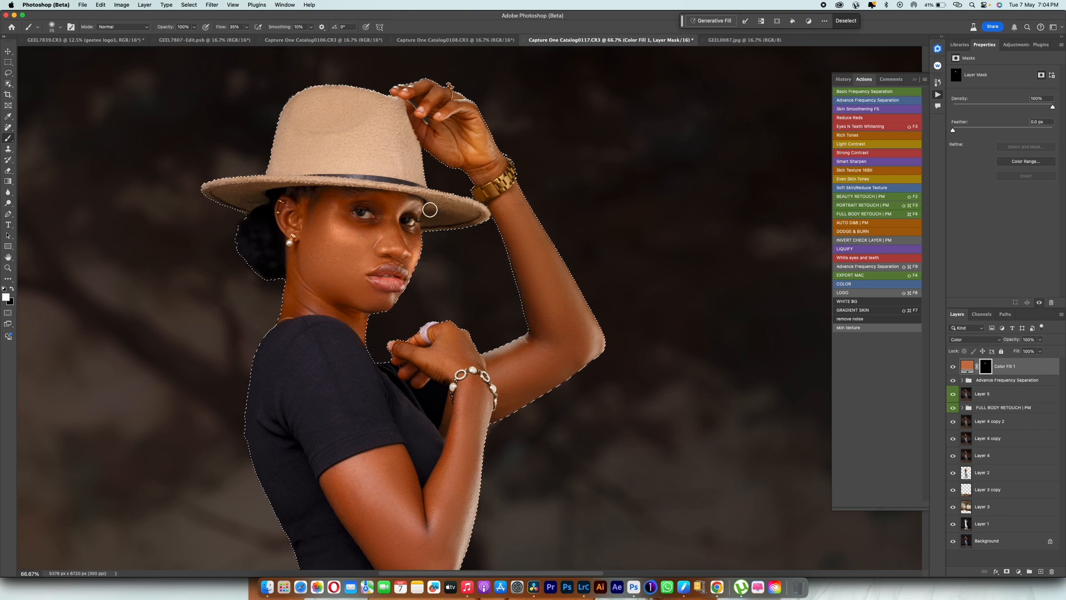
key("bracketright")
key("bracketright")
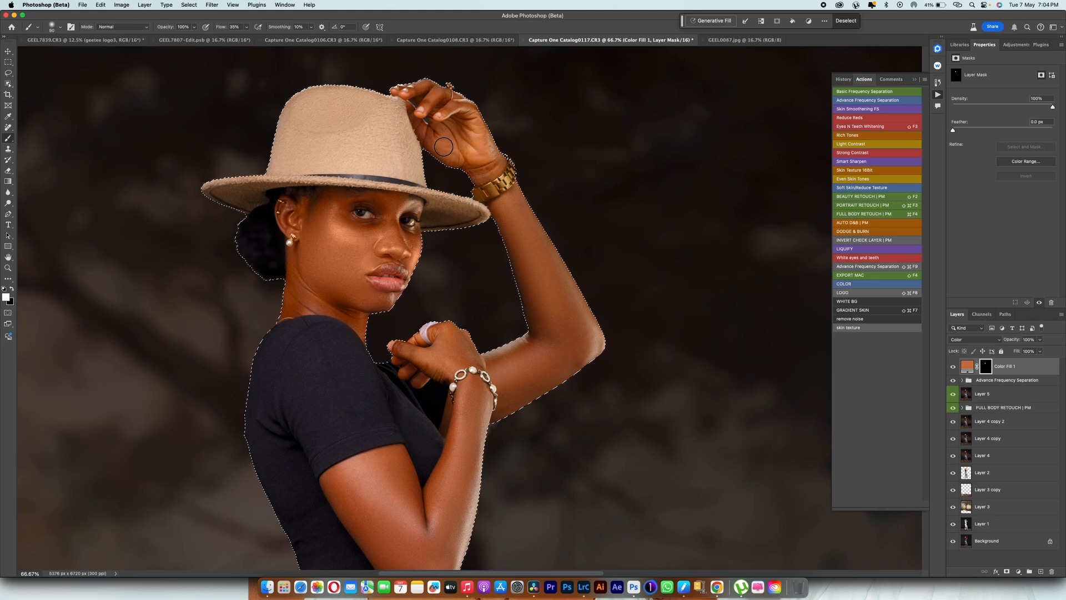
key("bracketright")
key("bracketright")
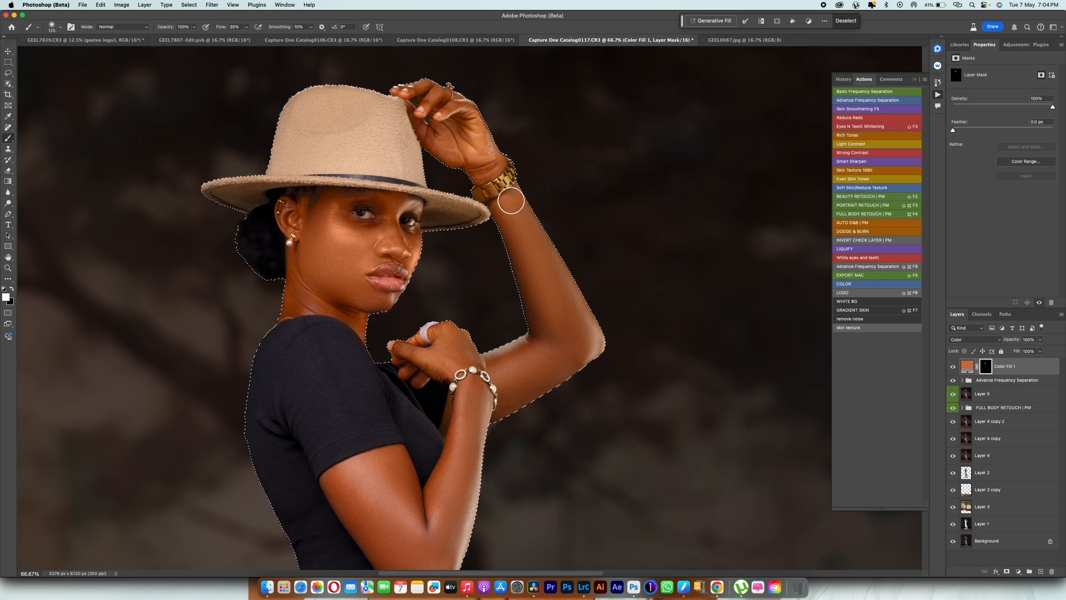
mouse_move(542, 297)
left_mouse_down()
mouse_move(580, 342)
mouse_move(556, 320)
mouse_move(542, 340)
mouse_move(524, 313)
mouse_move(531, 376)
mouse_move(519, 379)
mouse_move(491, 353)
mouse_move(502, 428)
mouse_move(556, 392)
mouse_move(549, 381)
mouse_move(489, 431)
mouse_move(434, 337)
mouse_move(411, 350)
mouse_move(464, 330)
mouse_move(478, 364)
mouse_move(453, 431)
left_mouse_up()
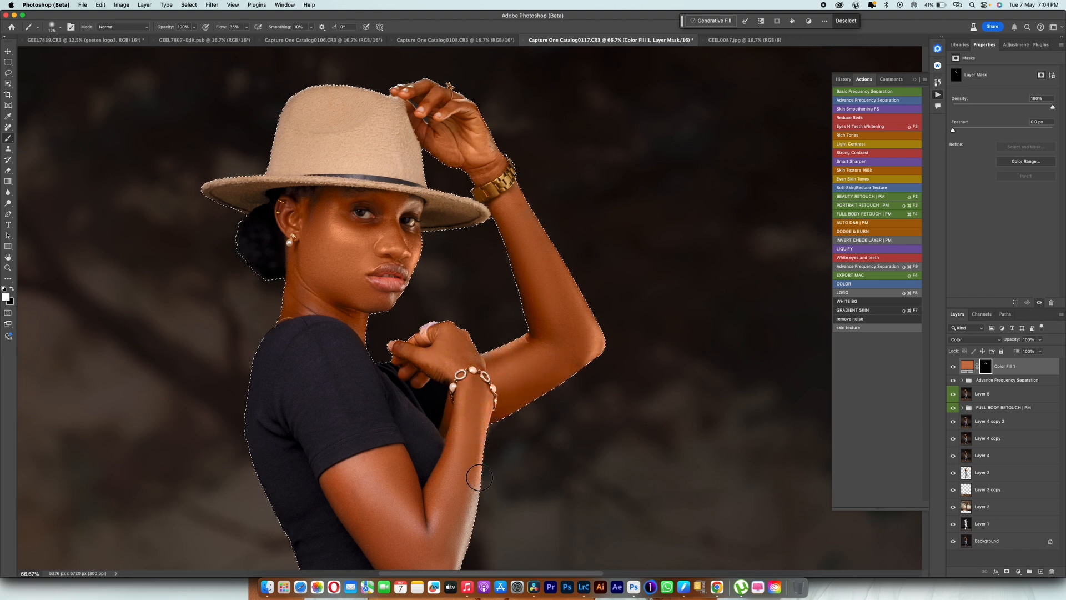
left_click_drag(472, 477, 494, 353)
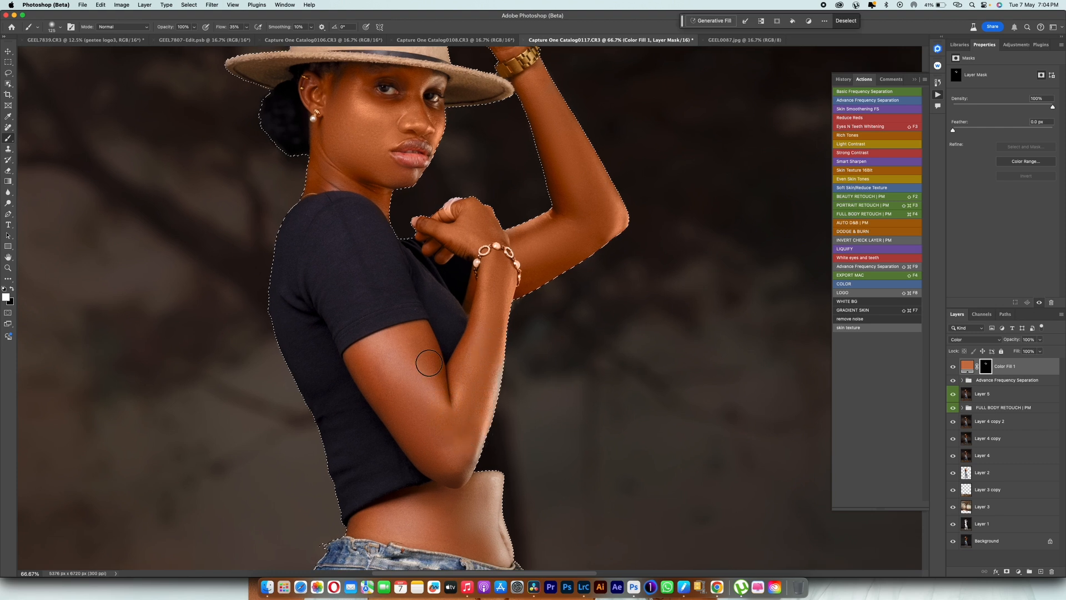
mouse_move(429, 363)
left_mouse_down()
mouse_move(397, 346)
mouse_move(365, 361)
mouse_move(420, 443)
mouse_move(447, 471)
mouse_move(460, 461)
mouse_move(464, 470)
mouse_move(415, 350)
mouse_move(394, 358)
mouse_move(382, 341)
mouse_move(423, 387)
mouse_move(488, 532)
mouse_move(482, 509)
mouse_move(502, 488)
mouse_move(480, 484)
mouse_move(362, 522)
mouse_move(494, 538)
mouse_move(489, 493)
mouse_move(458, 512)
mouse_move(457, 529)
mouse_move(495, 544)
mouse_move(375, 530)
mouse_move(414, 515)
left_mouse_up()
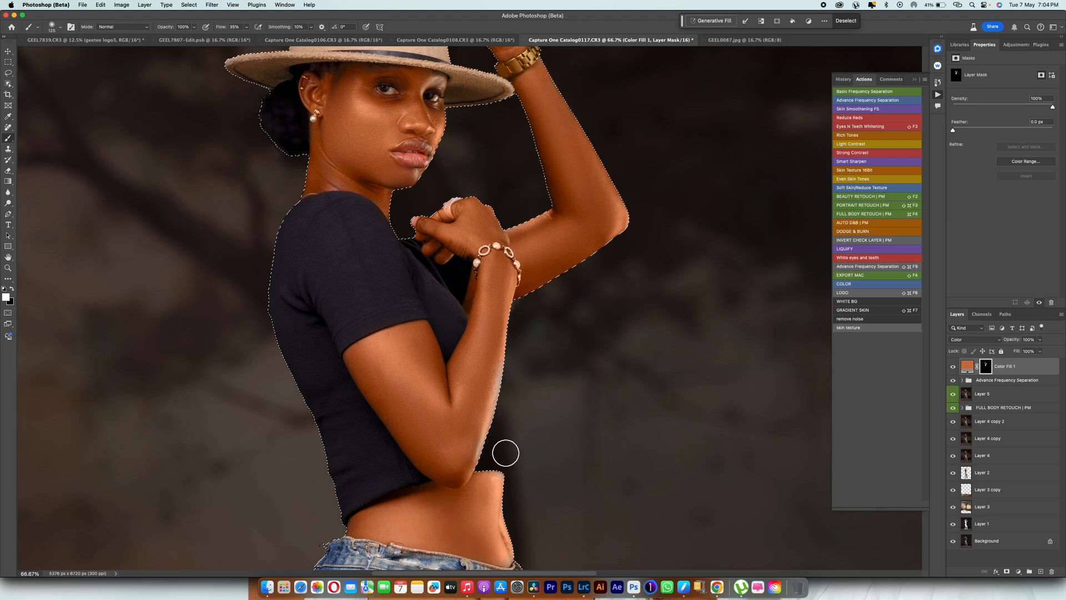
- Paint white with a smaller brush on the Color Fill 1 mask over the knee exposed by the ripped jeans
scroll(525, 422, "down", 5)
scroll(468, 288, "up", 10)
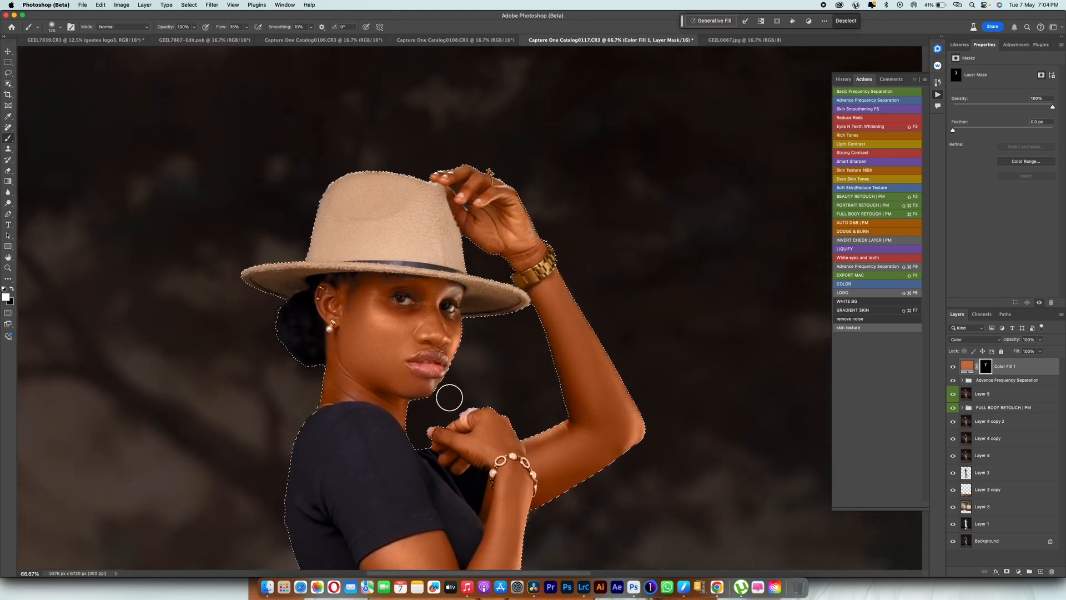
key("bracketleft")
key("bracketleft")
key("bracketleft")
key("bracketleft")
key("bracketleft")
key("bracketleft")
key("bracketleft")
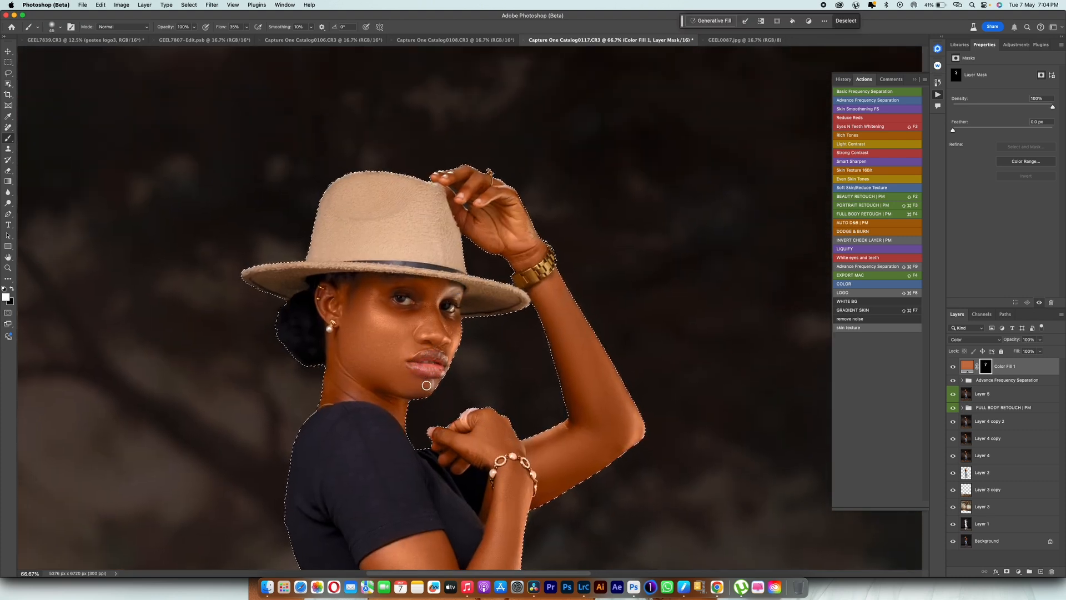
scroll(523, 333, "down", 2)
scroll(524, 334, "up", 2)
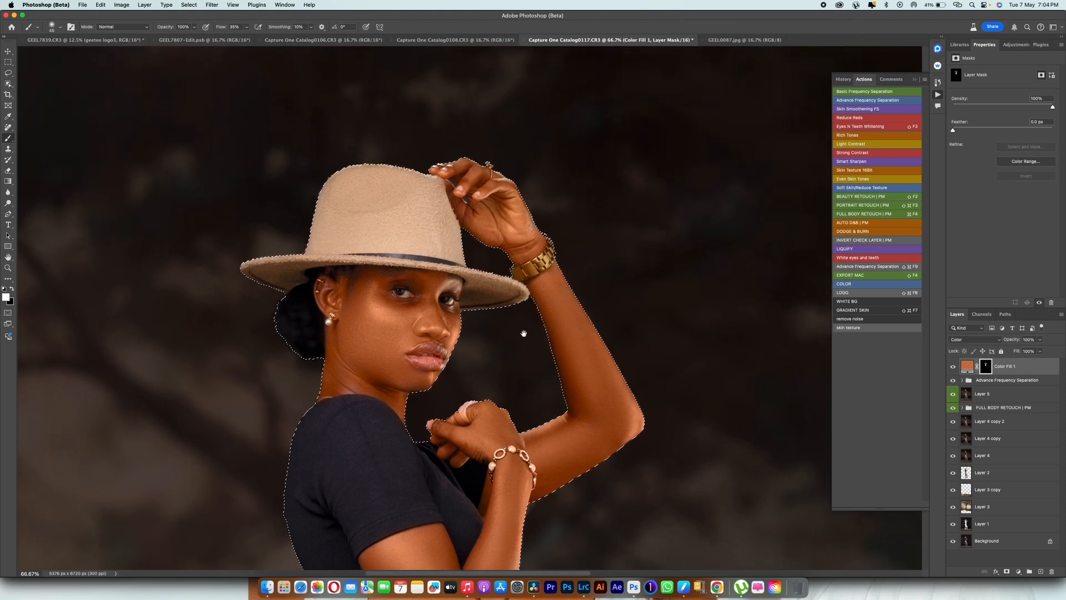
scroll(542, 366, "down", 20)
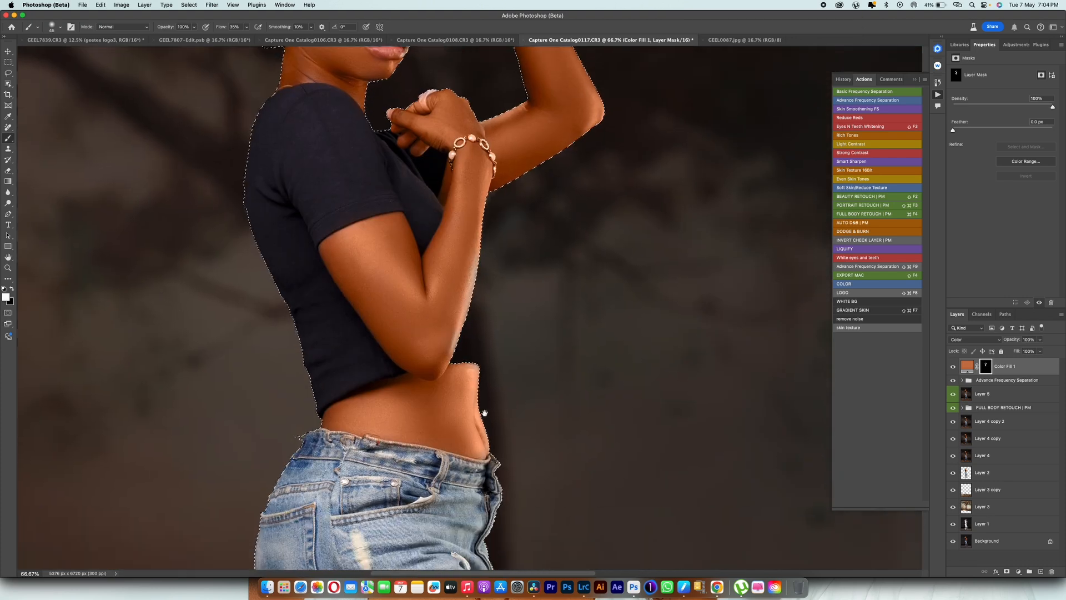
scroll(453, 307, "up", 4)
scroll(453, 307, "up", 2)
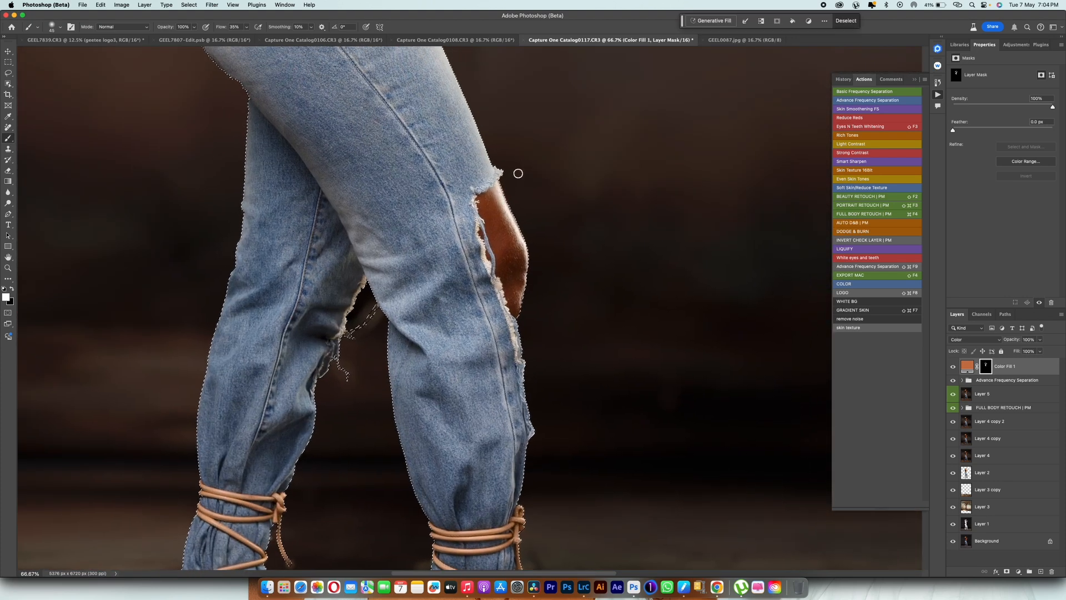
mouse_move(516, 252)
left_mouse_down()
mouse_move(490, 192)
mouse_move(489, 232)
mouse_move(515, 317)
left_mouse_up()
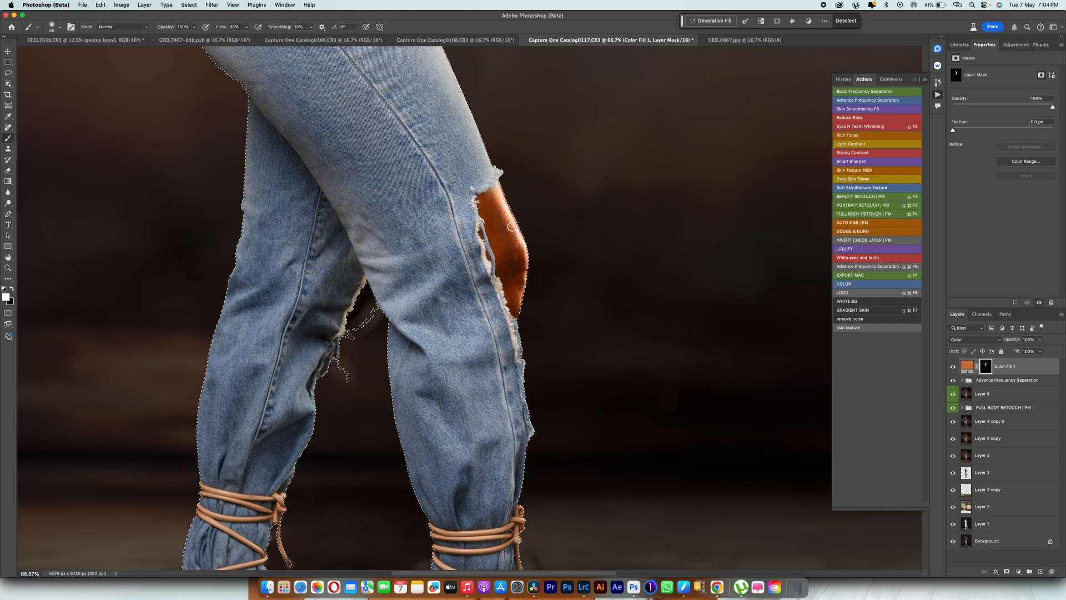
- Paint white on the Color Fill 1 mask over the bare skin of both feet inside the heeled shoes
scroll(506, 259, "down", 10)
mouse_move(568, 362)
left_mouse_down()
mouse_move(561, 333)
mouse_move(519, 341)
mouse_move(568, 364)
mouse_move(578, 341)
mouse_move(533, 349)
mouse_move(564, 355)
mouse_move(575, 339)
mouse_move(571, 361)
mouse_move(553, 368)
mouse_move(518, 337)
left_mouse_up()
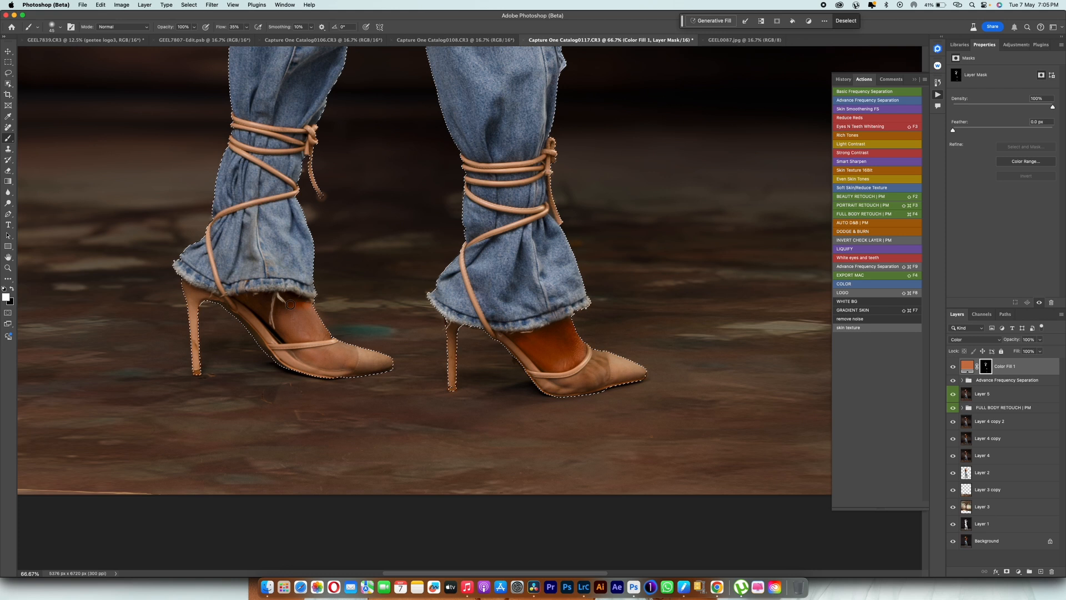
mouse_move(290, 304)
left_mouse_down()
mouse_move(290, 333)
mouse_move(313, 315)
mouse_move(300, 311)
mouse_move(294, 335)
mouse_move(261, 300)
mouse_move(267, 312)
left_mouse_up()
- Touch up the jaw and neck with white on the Color Fill 1 mask and deselect the model's outline
scroll(267, 312, "up", 20)
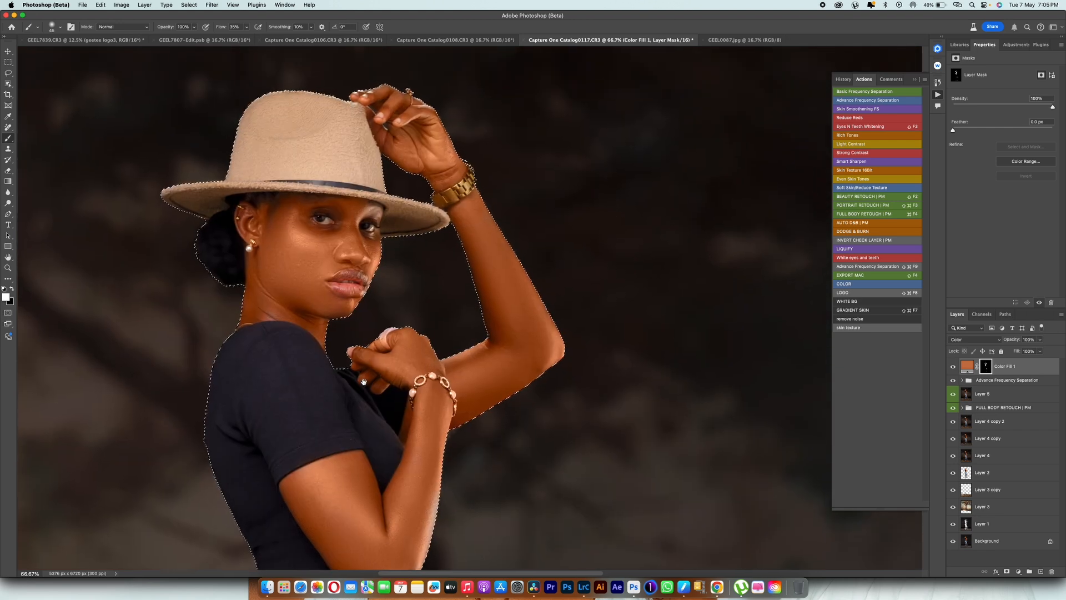
left_click_drag(363, 381, 365, 386)
mouse_move(255, 297)
left_mouse_down()
mouse_move(267, 293)
mouse_move(278, 316)
left_mouse_up()
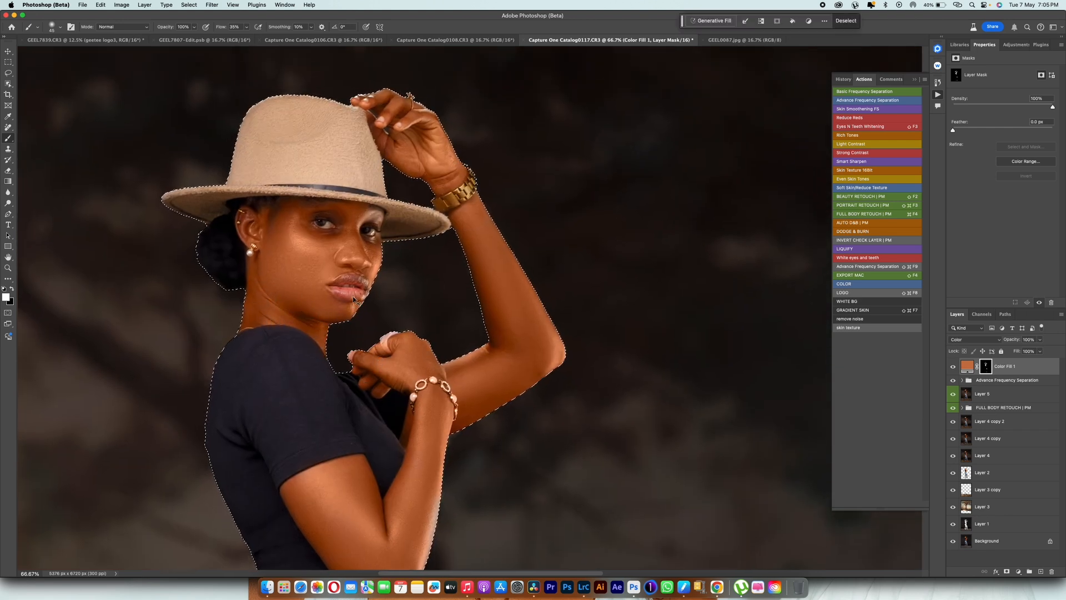
key("super+d")
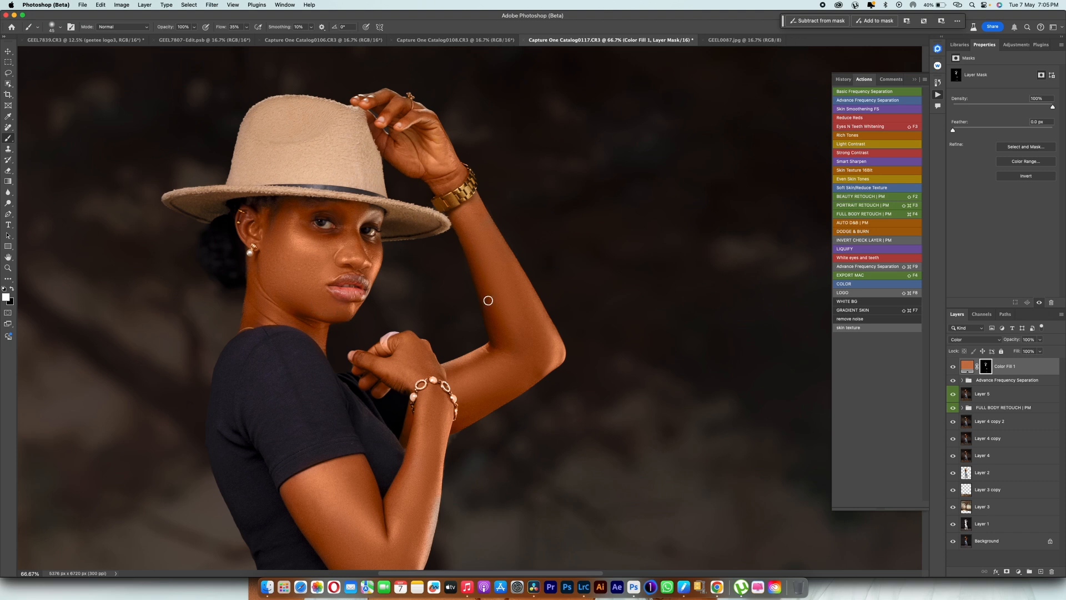
- Reduce the Color Fill 1 opacity, and add a Selective Color adjustment layer above it with black at -10 for the Reds
left_click_drag(1010, 339, 1003, 342)
left_click(1018, 571)
left_click(1023, 568)
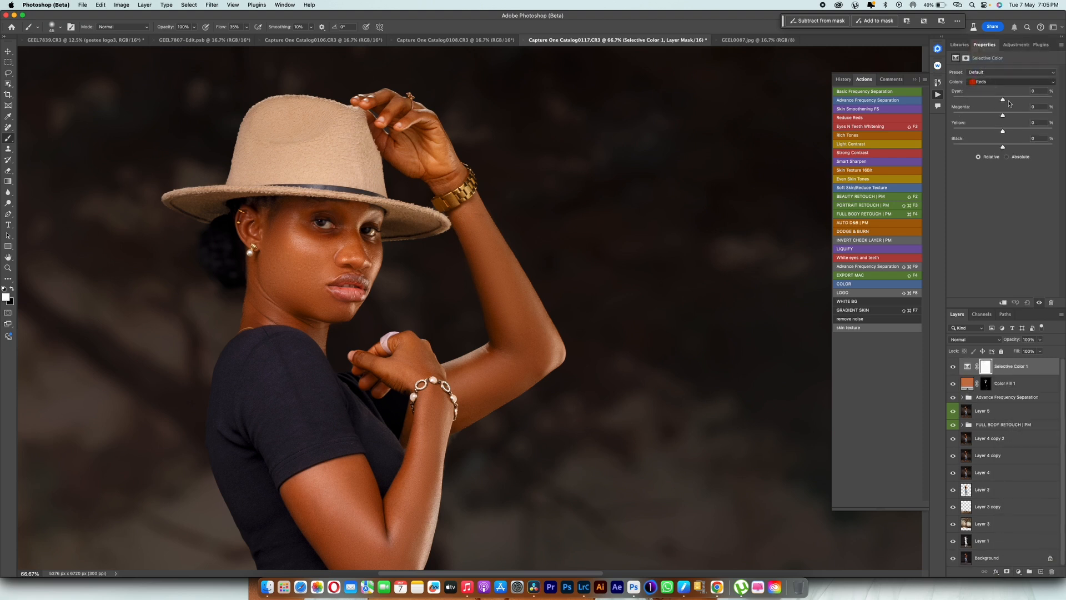
mouse_move(1003, 100)
left_mouse_down()
mouse_move(997, 148)
mouse_move(1005, 118)
left_mouse_up()
- For the Yellows in the Selective Color adjustment, set yellow to +8 and black to -2, and lower the cyan
left_click(999, 82)
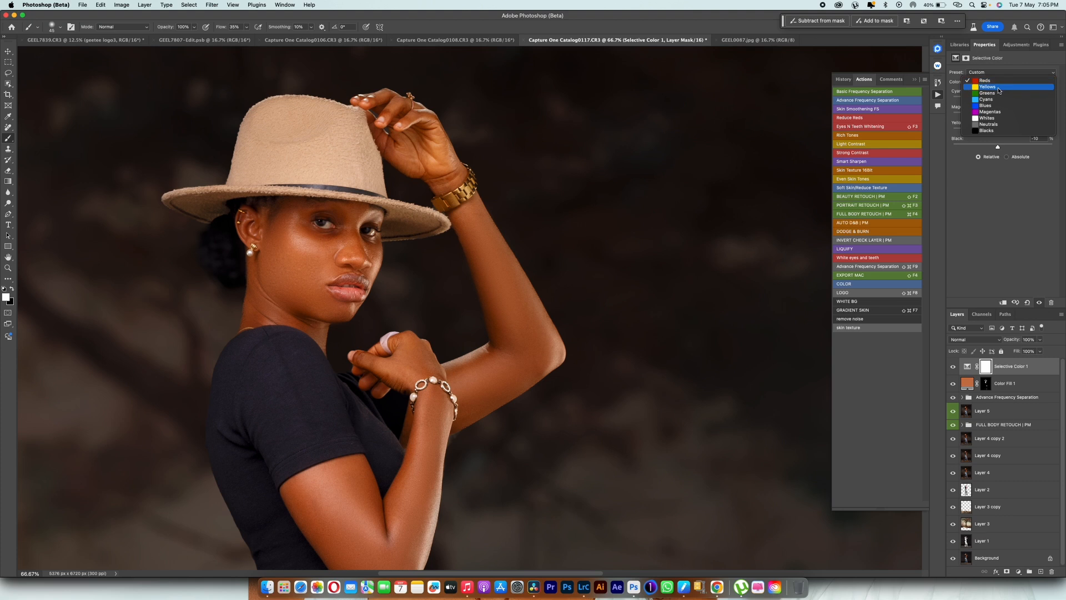
left_click(999, 87)
left_click_drag(1002, 131, 1001, 149)
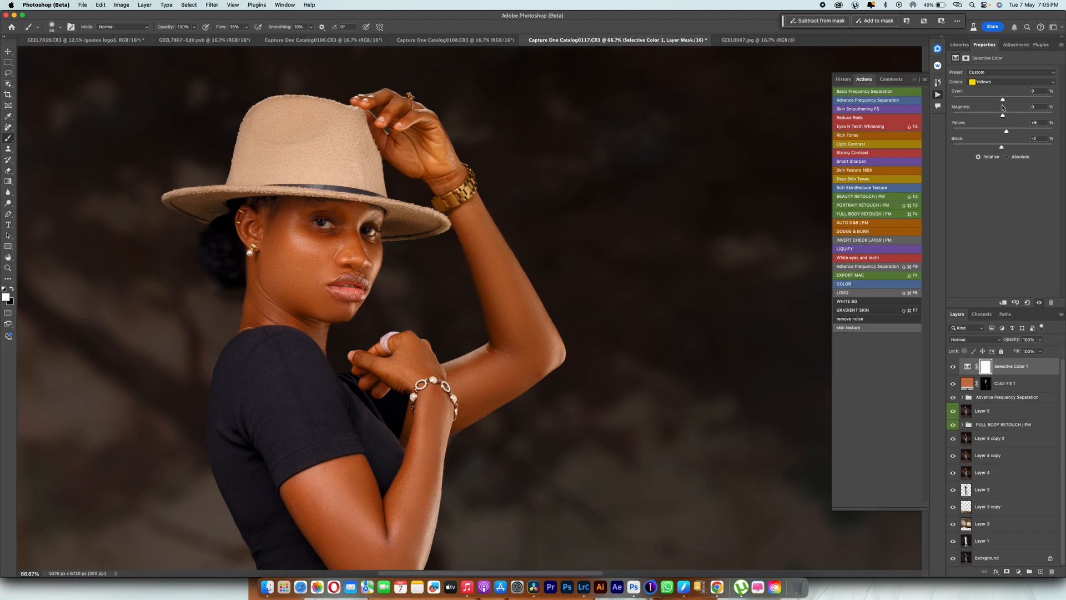
left_click_drag(1003, 101, 997, 101)
- Set the black amount to +4 for the Blacks range of the Selective Color adjustment
left_click(999, 81)
left_click(996, 123)
left_click(1010, 82)
left_click(995, 88)
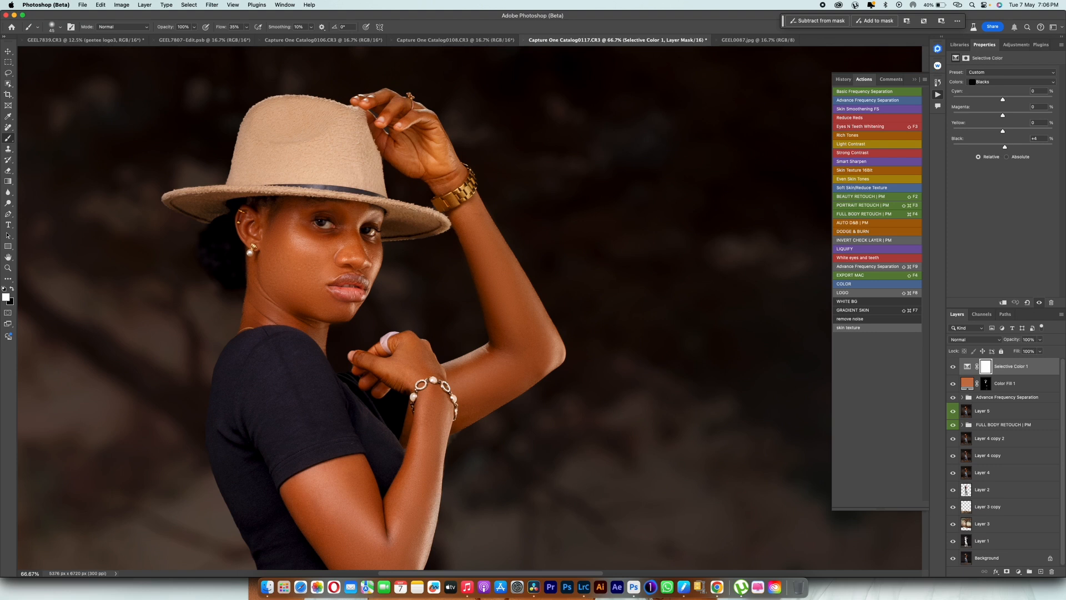
- Examine the colour corrections of the Color Fill 1 and Selective Color 1 layers on the full-length portrait
key("super+minus")
key("super+minus")
key("super+minus")
key("super+minus")
key("super+minus")
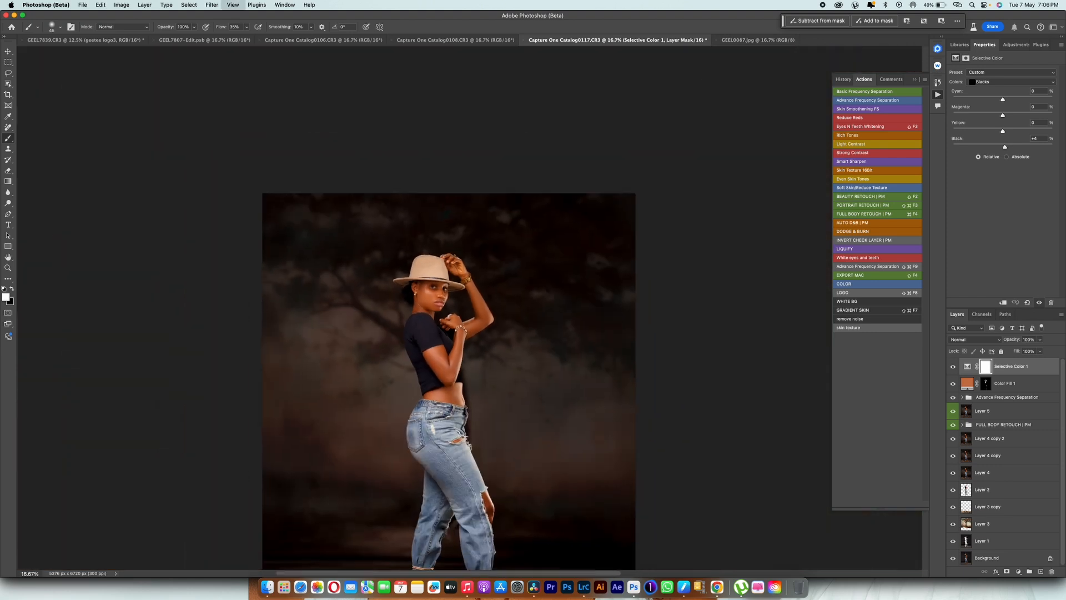
scroll(428, 361, "down", 3)
scroll(427, 361, "right", 2)
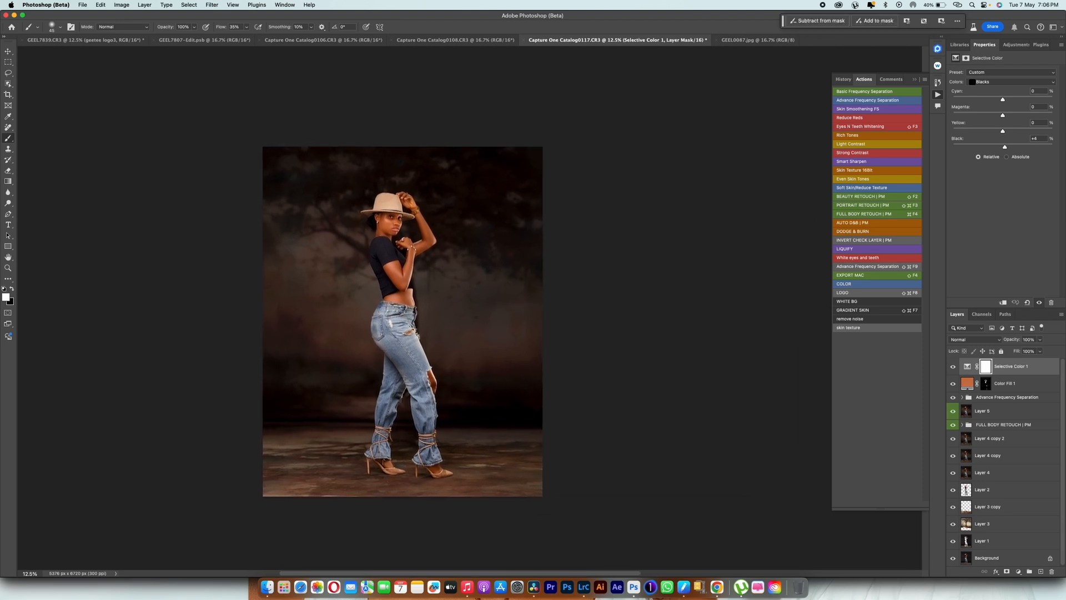
left_click(1005, 383)
left_click(1011, 366)
scroll(439, 308, "left", 3)
scroll(439, 309, "down", 1)
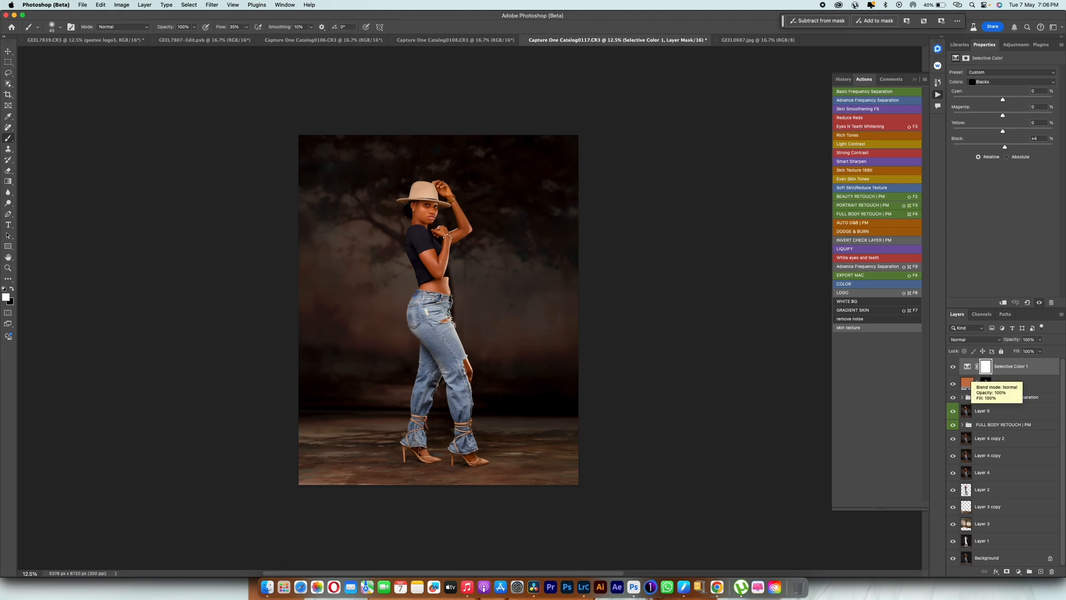
- Run the Eyes N Teeth Whitening action for the model's face and collapse its layer group
key("shift+F3")
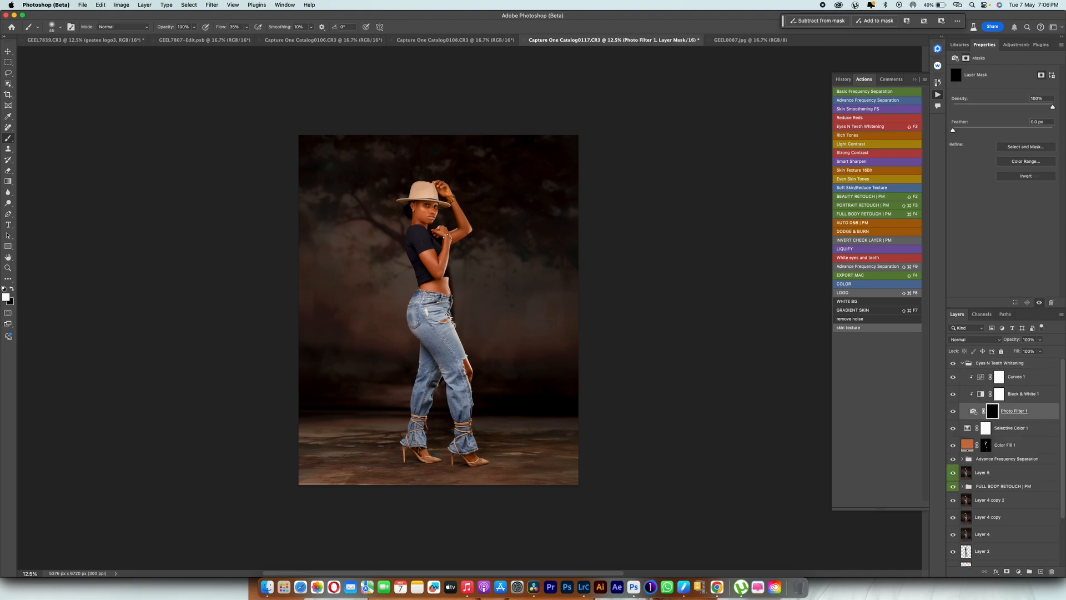
key("super+plus")
key("super+plus")
key("super+plus")
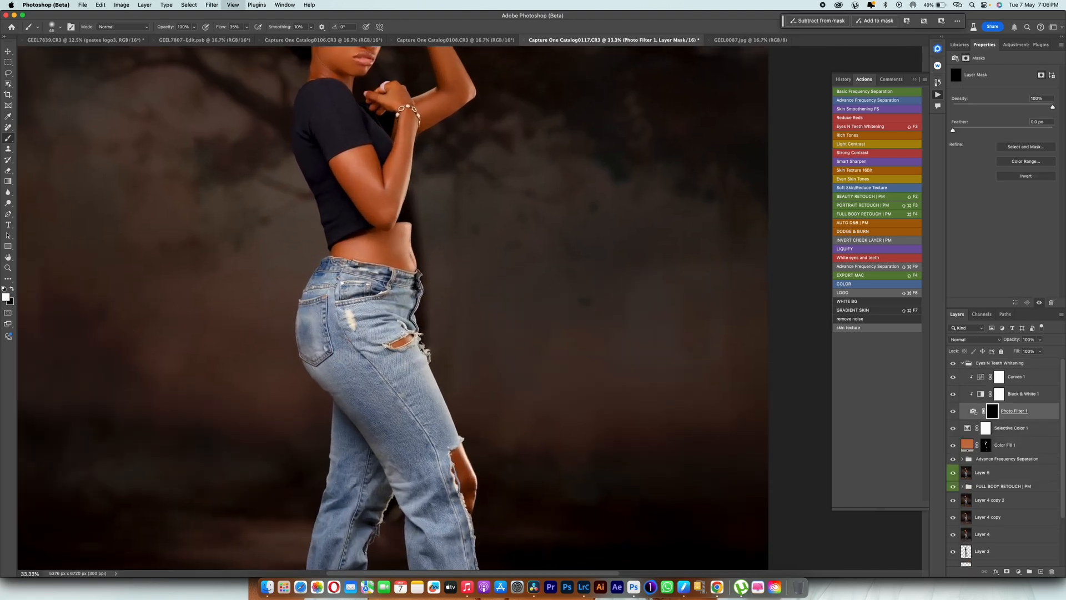
key("super+plus")
key("super+plus")
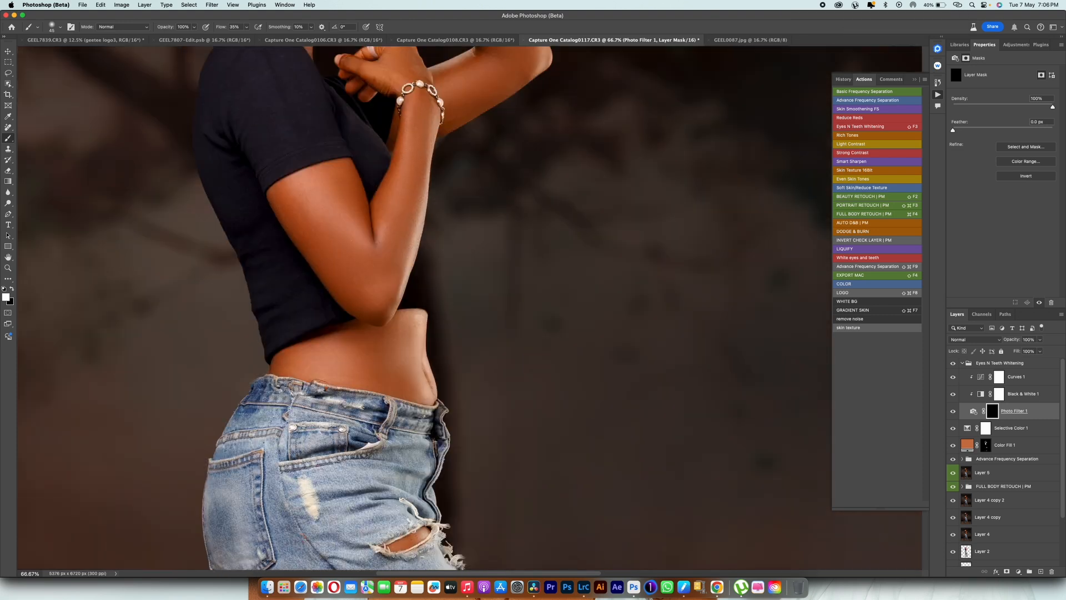
scroll(470, 307, "up", 10)
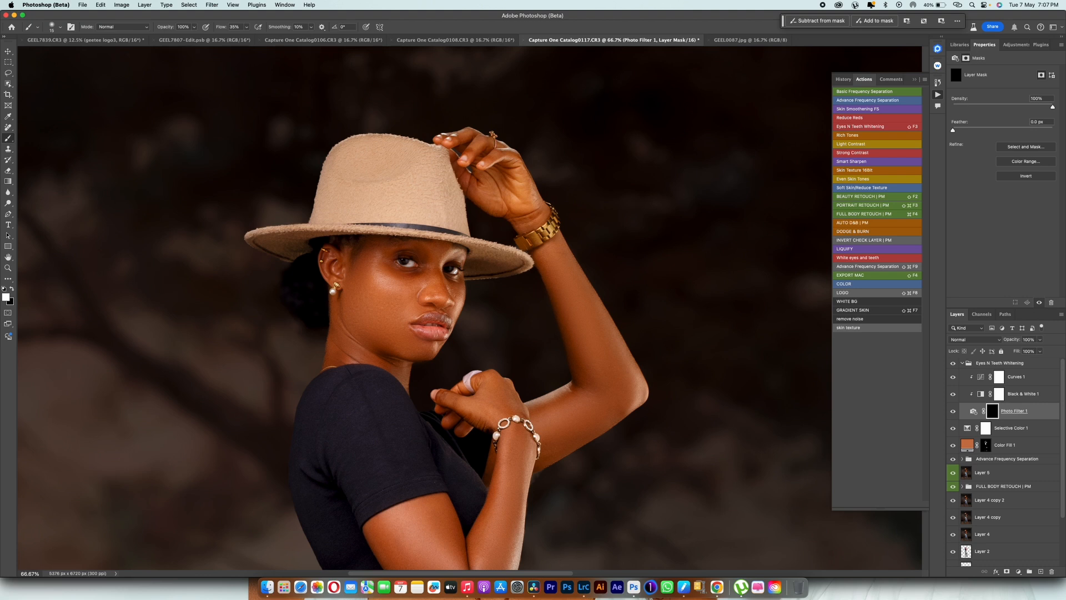
left_click(961, 363)
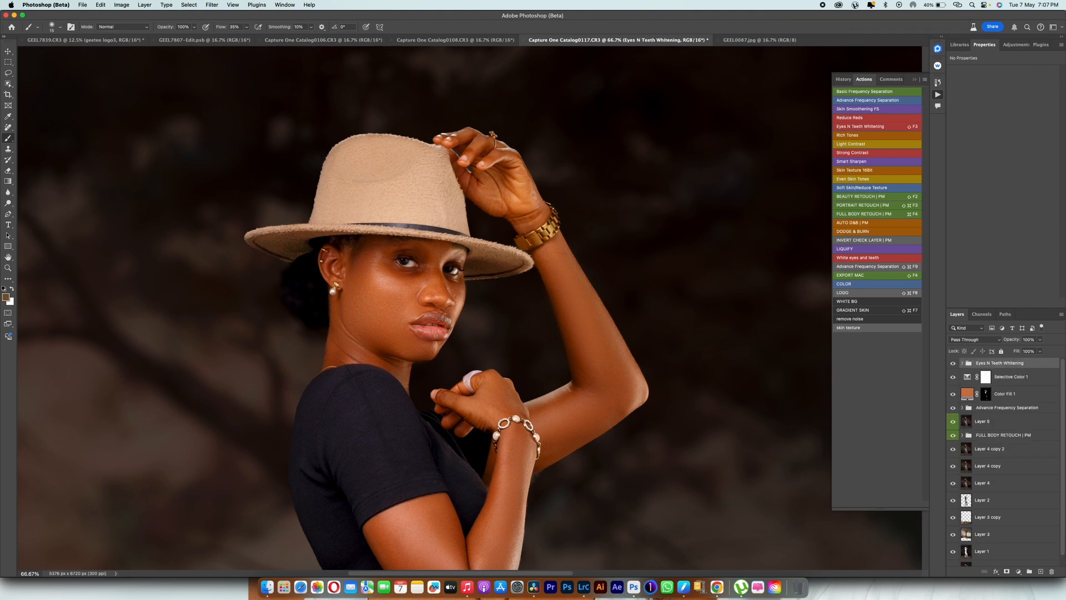
- Stamp the visible layers into a new layer, and apply the Reduce Reds action above it at 4% opacity
key("super+alt+shift+e")
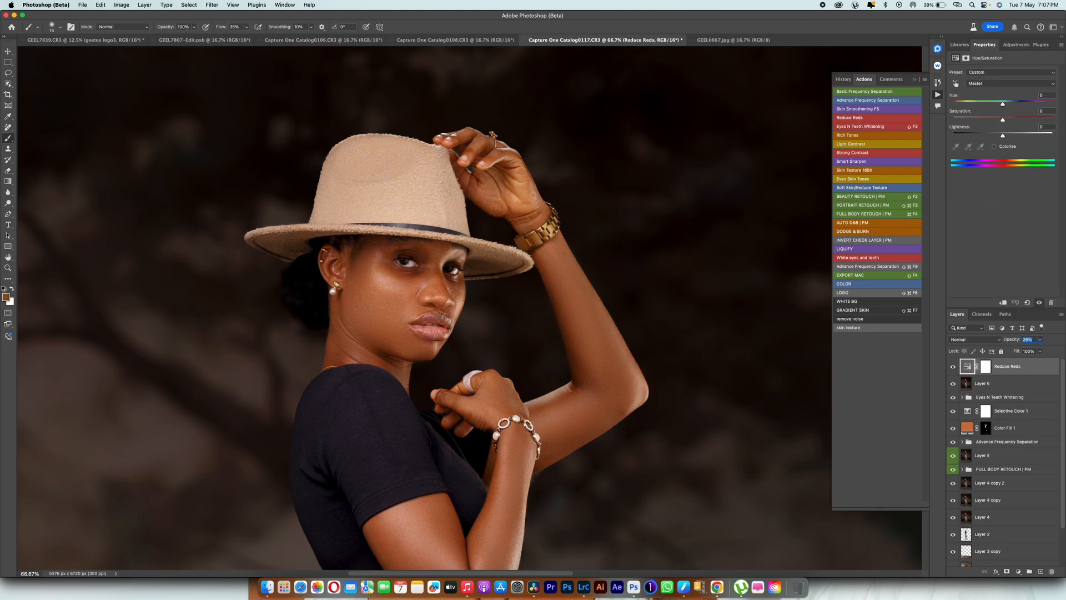
left_click_drag(985, 339, 982, 341)
key("super+minus")
key("super+minus")
key("super+minus")
key("super+minus")
key("super+plus")
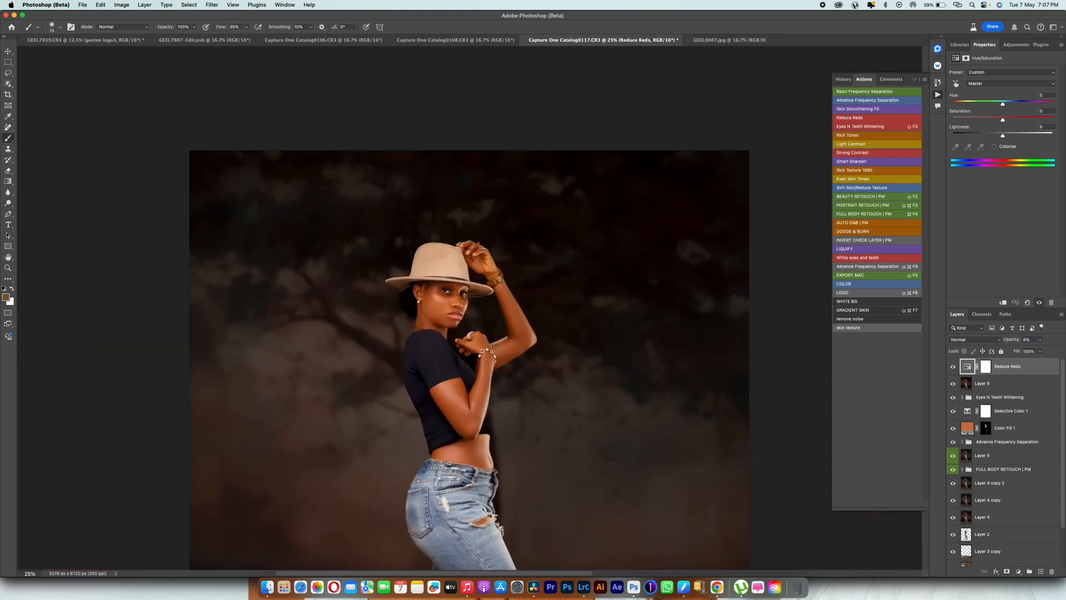
scroll(469, 360, "down", 5)
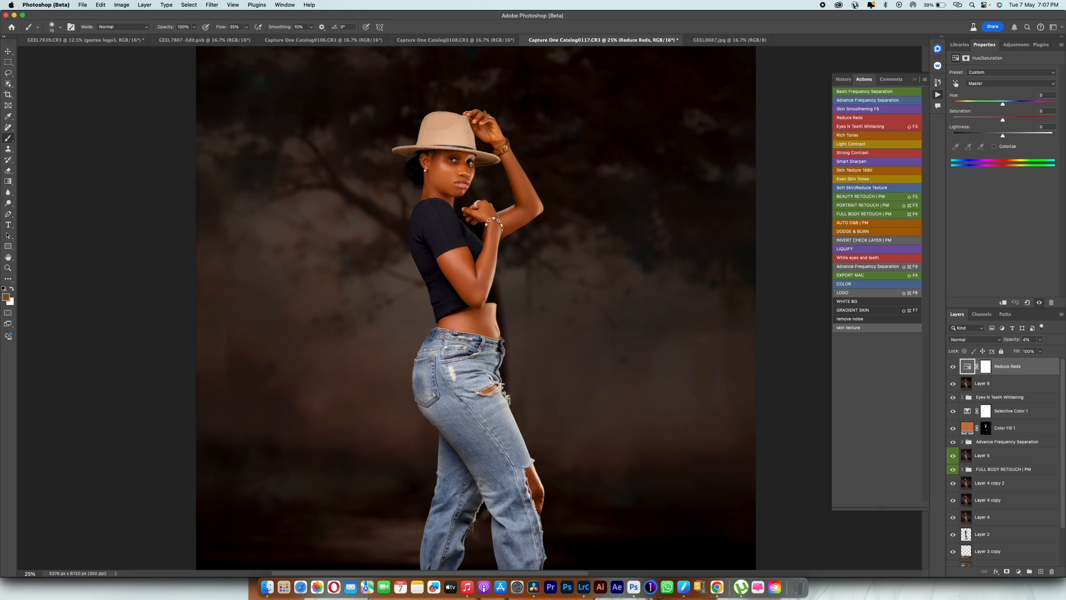
key("super+minus")
key("super+minus")
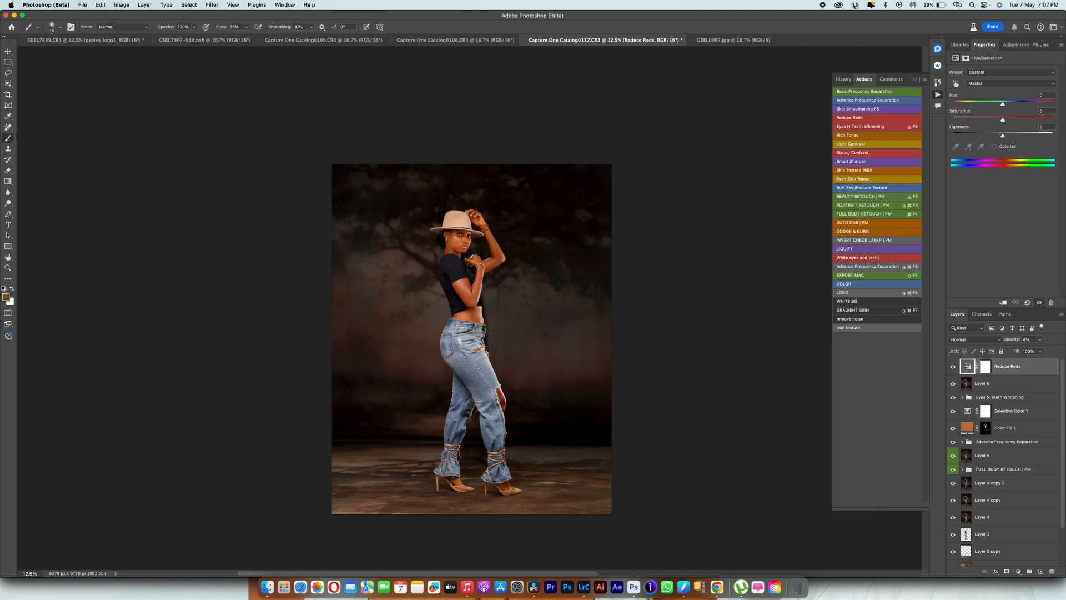
- Grade a newly stamped layer of the visible image with the Camera Raw preset YONK and reduce its fill to 14%
key("super+alt+shift+e")
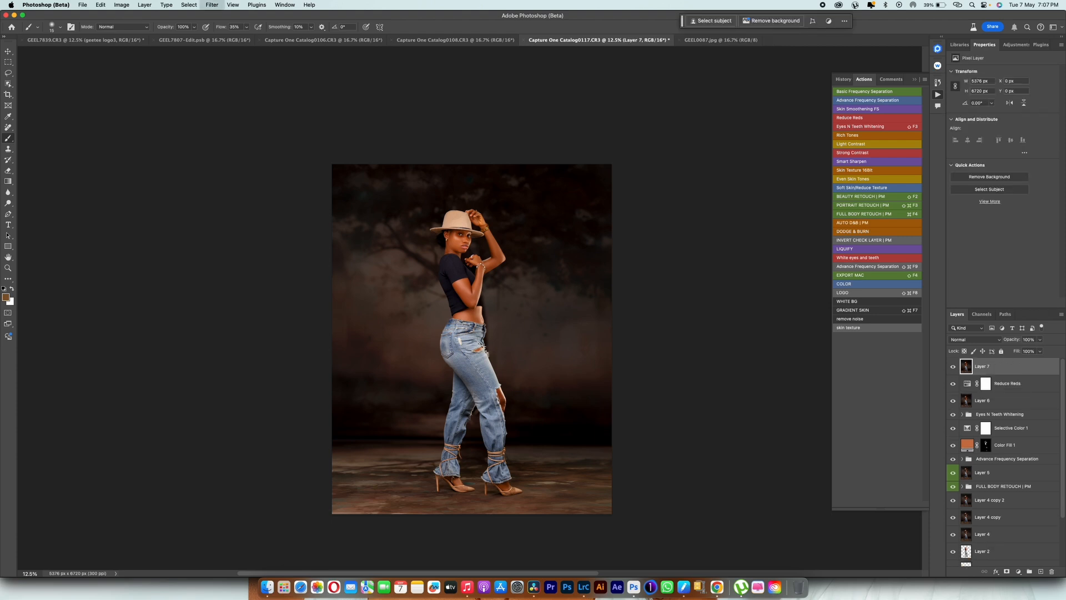
key("shift+super+a")
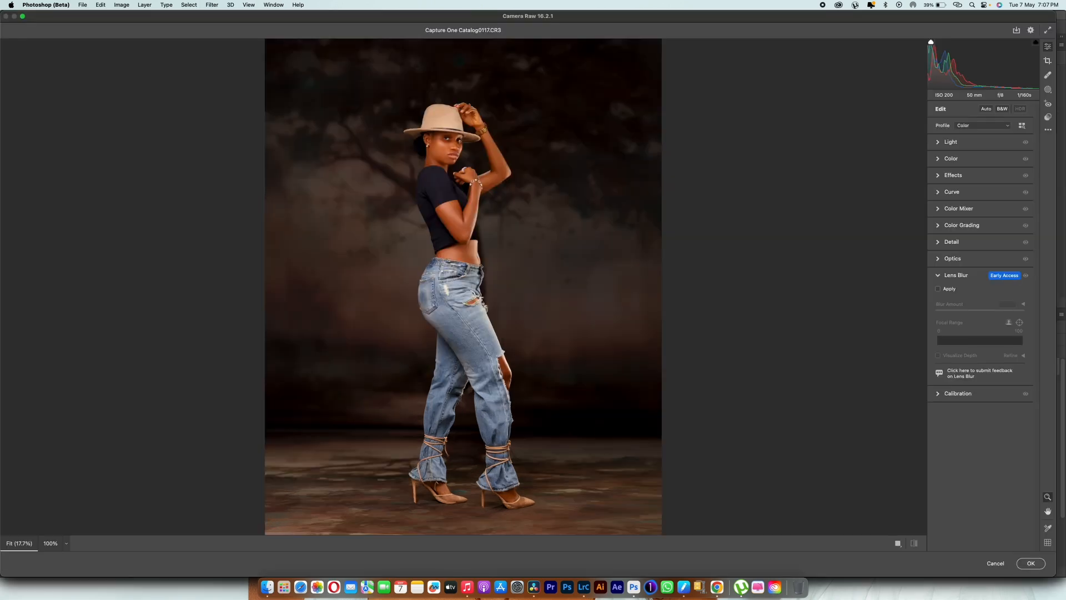
left_click(1048, 117)
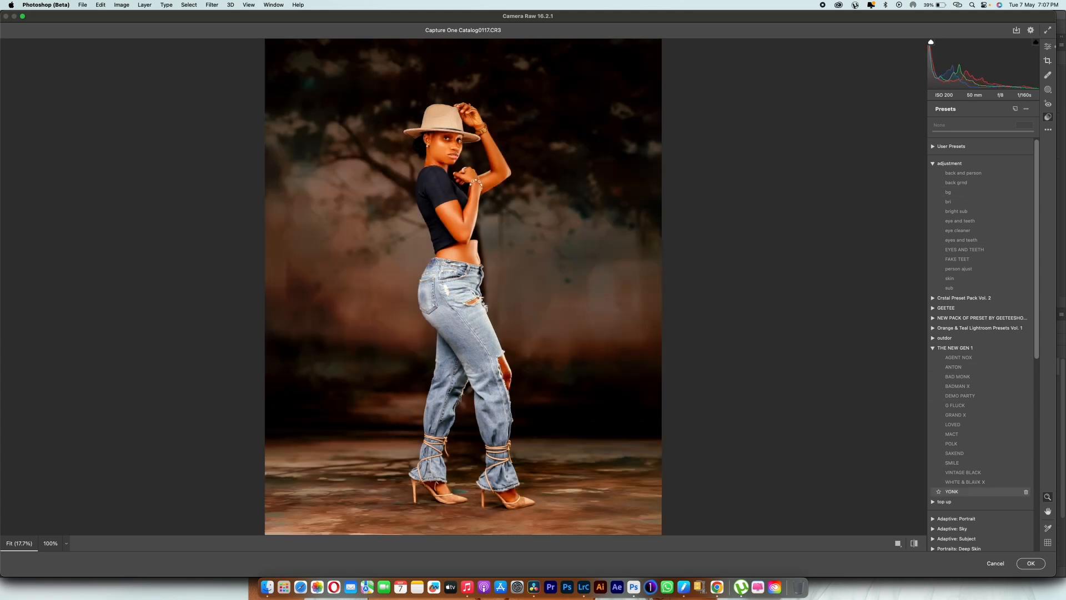
left_click(951, 492)
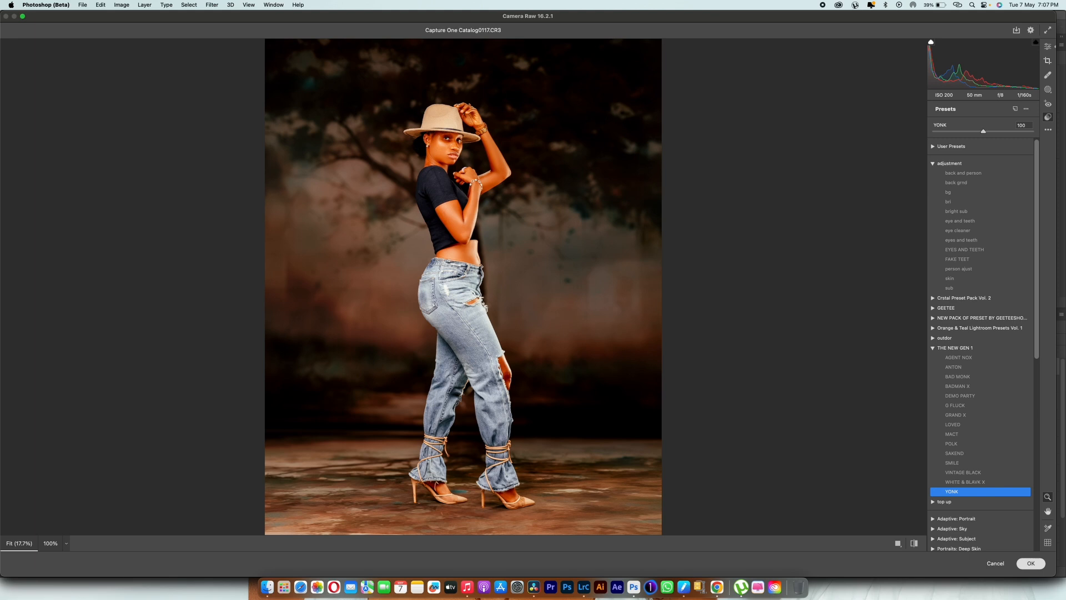
left_click(1031, 563)
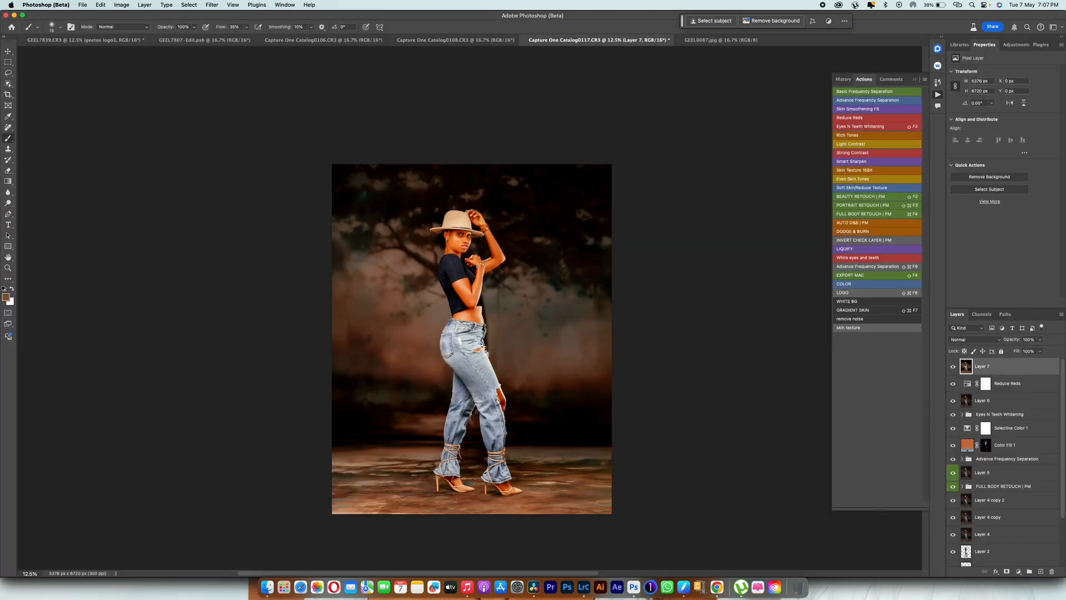
left_click_drag(1016, 351, 969, 351)
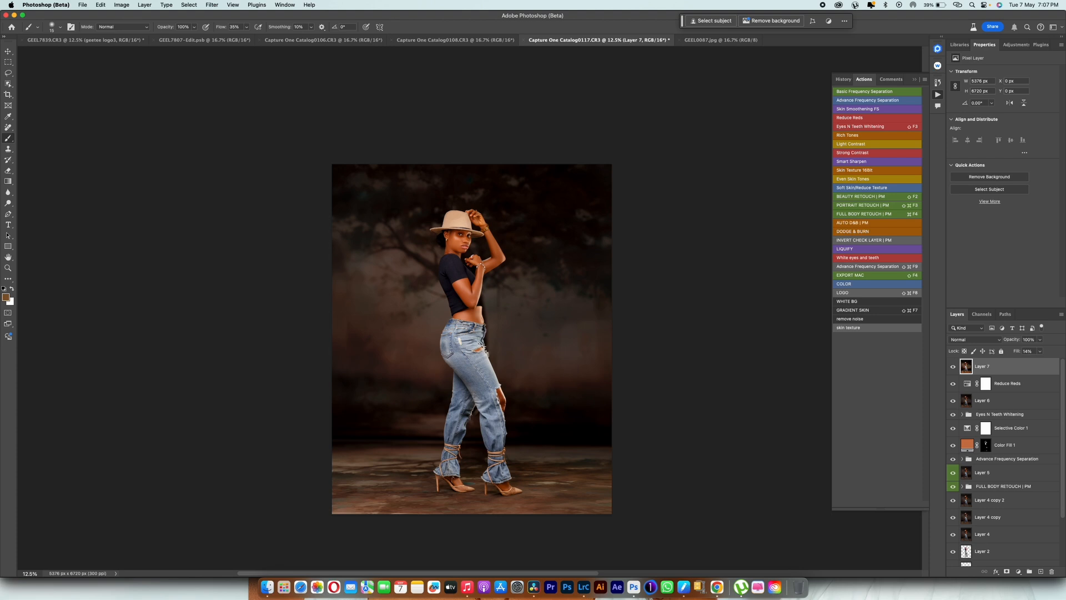
- Stamp the visible layers into a new layer and reshape the model's waist and hips in Liquify with brush sizes 300 and 500
key("super+alt+shift+e")
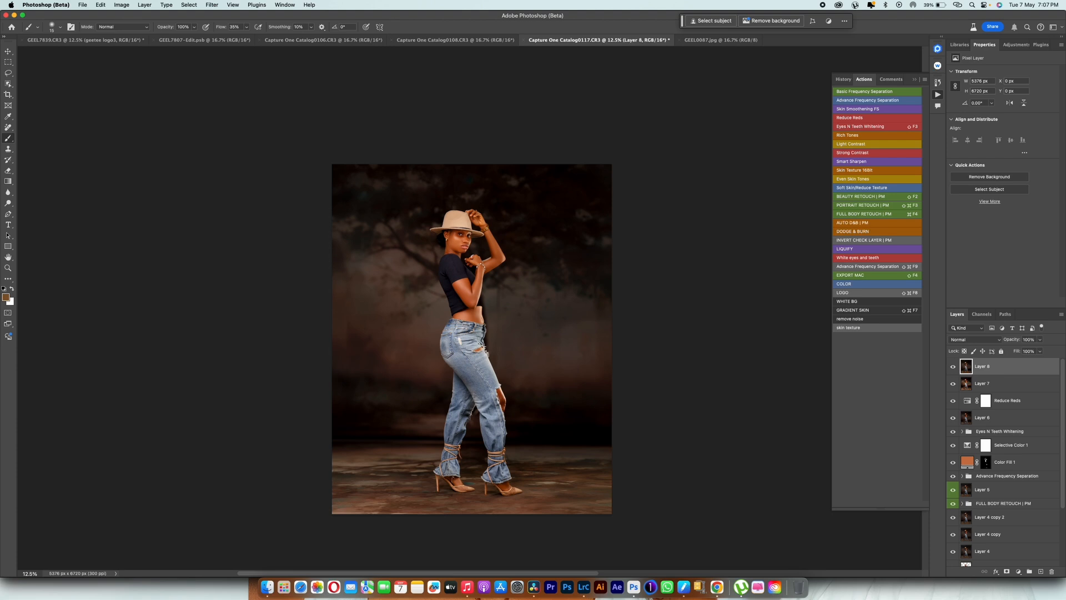
key("super+shift+a")
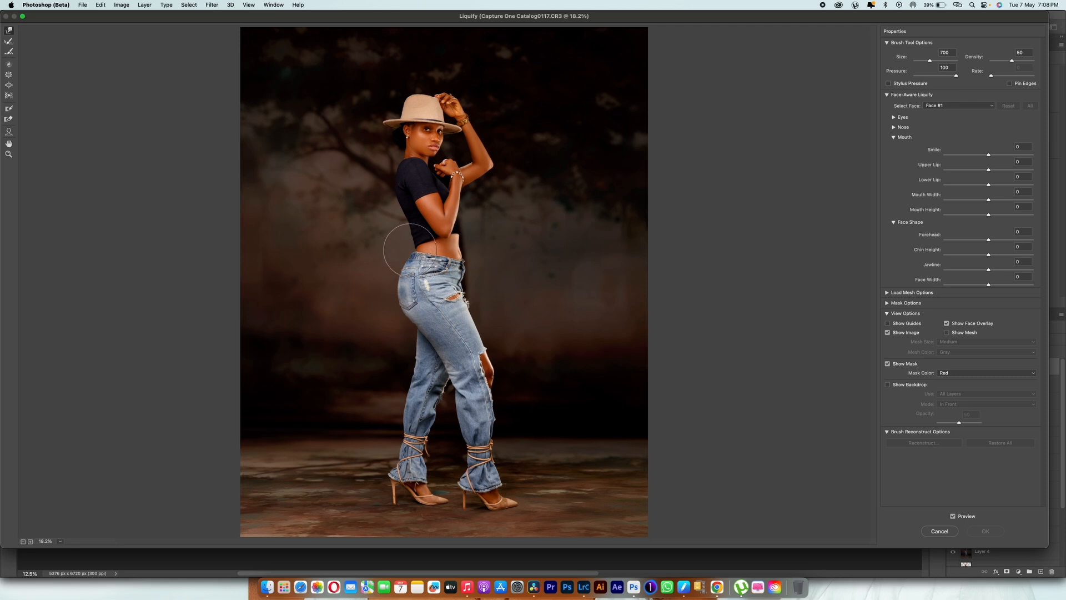
key("bracketleft")
key("bracketleft")
key("bracketleft")
key("bracketleft")
left_click_drag(470, 270, 465, 256)
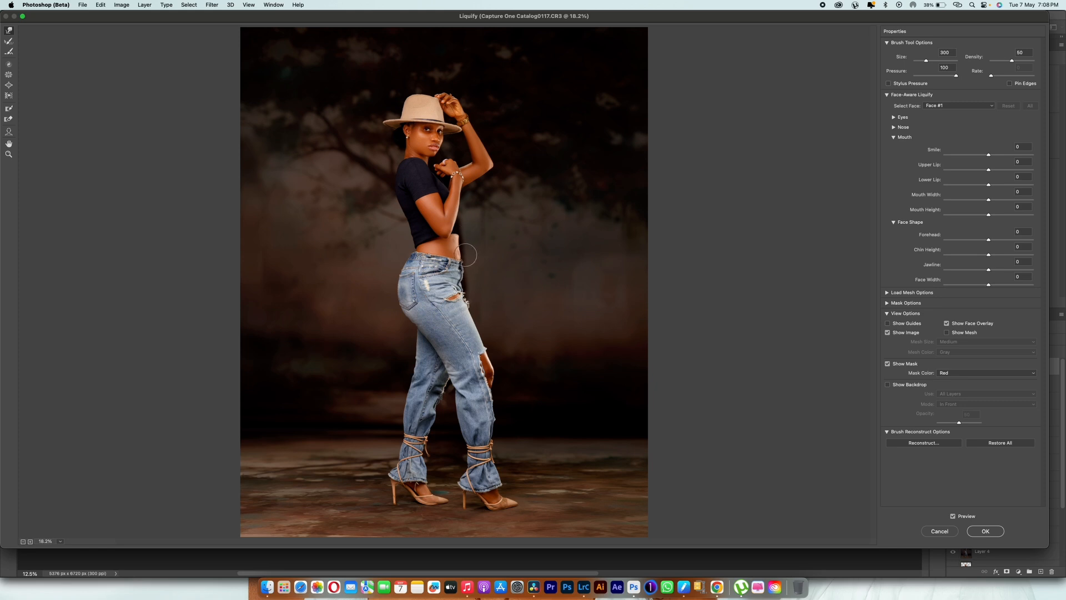
key("bracketright")
key("bracketright")
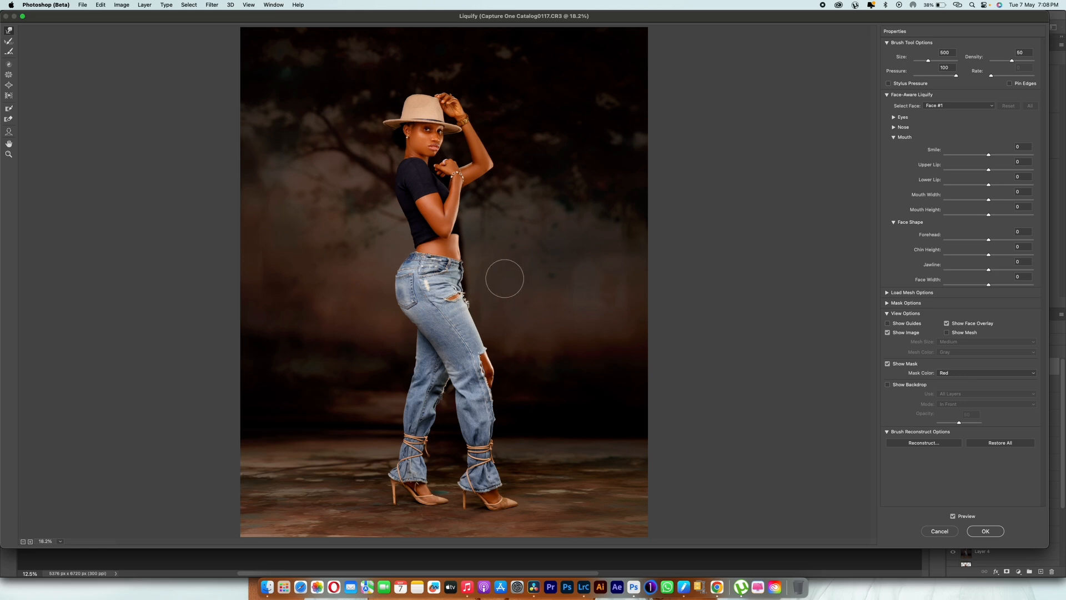
- Reduce the Liquify brush size to 150, set the face's Mouth Width to -44, and apply the Liquify changes
key("bracketleft")
key("bracketleft")
key("bracketleft")
key("bracketleft")
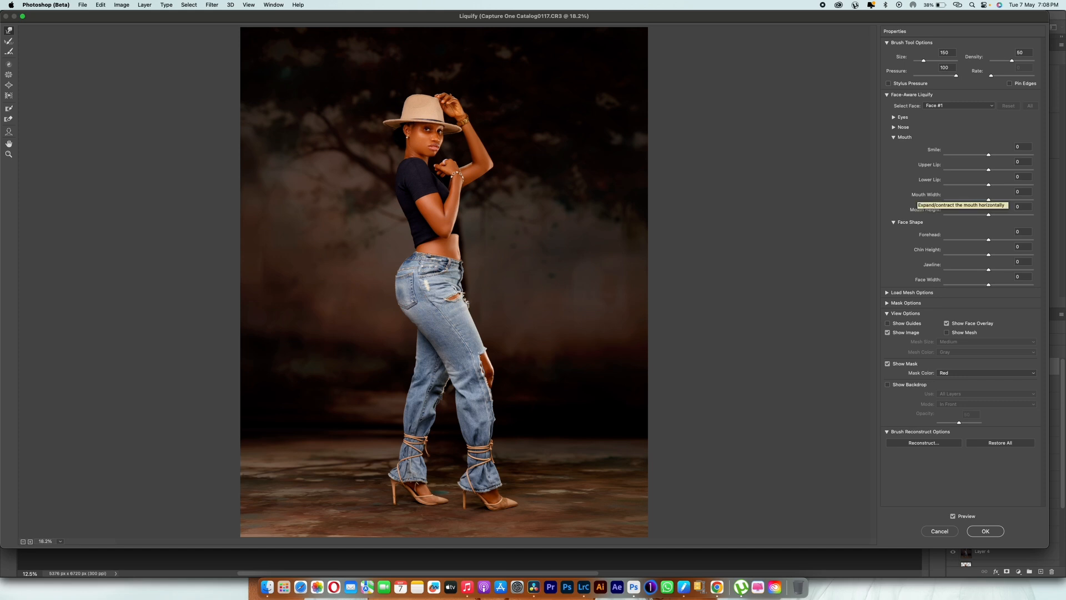
left_click_drag(988, 199, 996, 200)
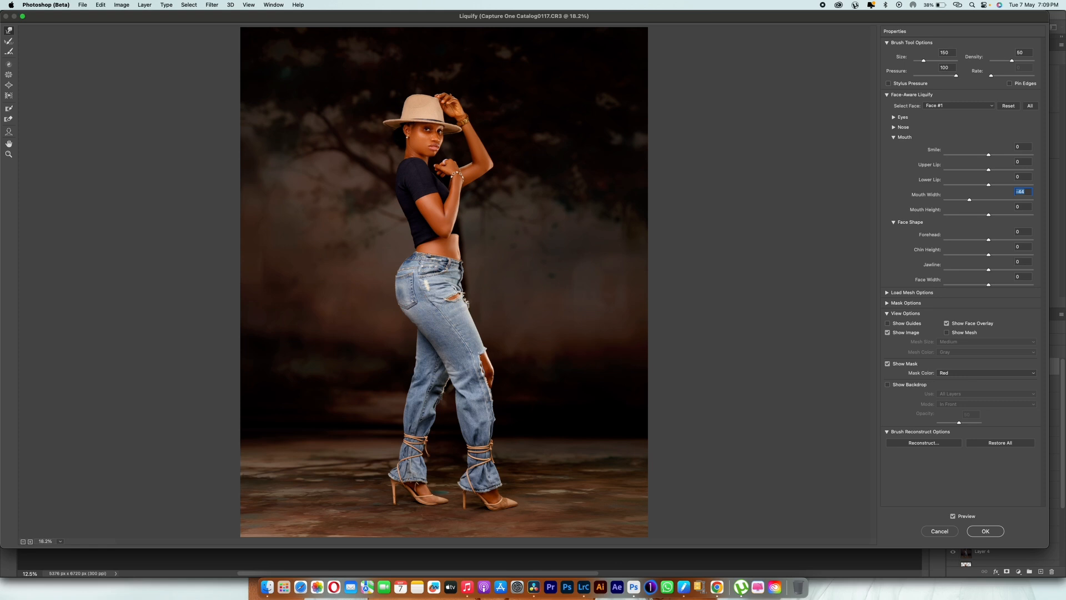
key("super+plus")
key("super+plus")
key("super+plus")
key("super+plus")
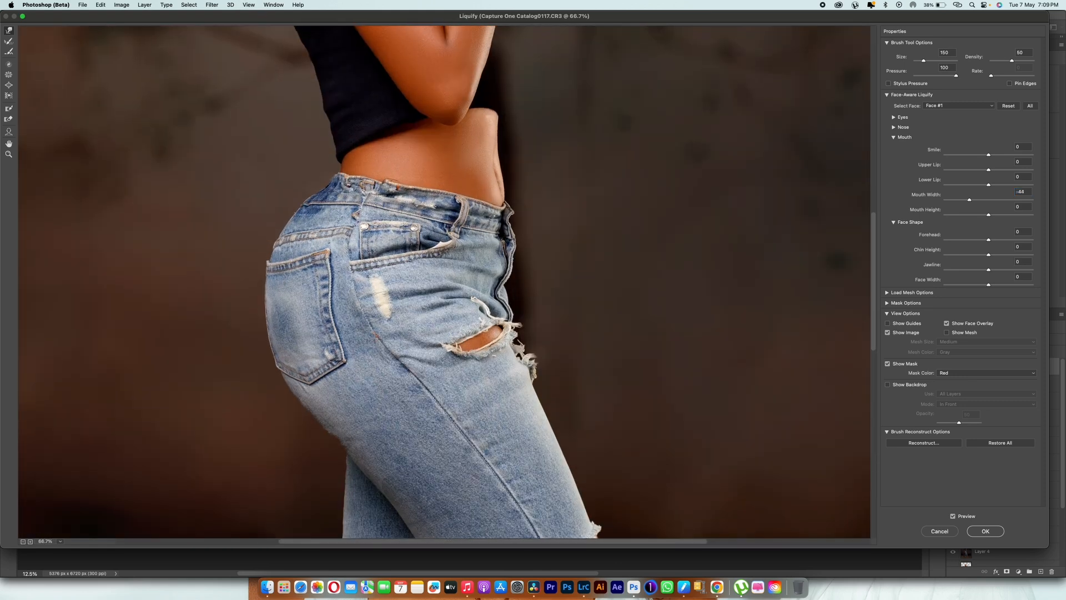
scroll(434, 189, "up", 10)
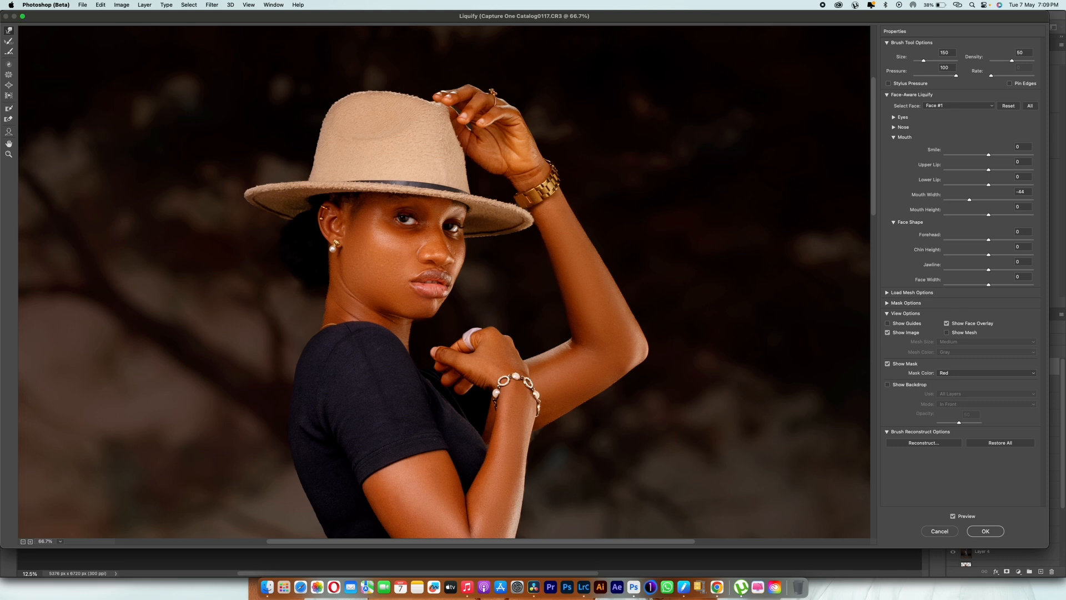
left_click(985, 531)
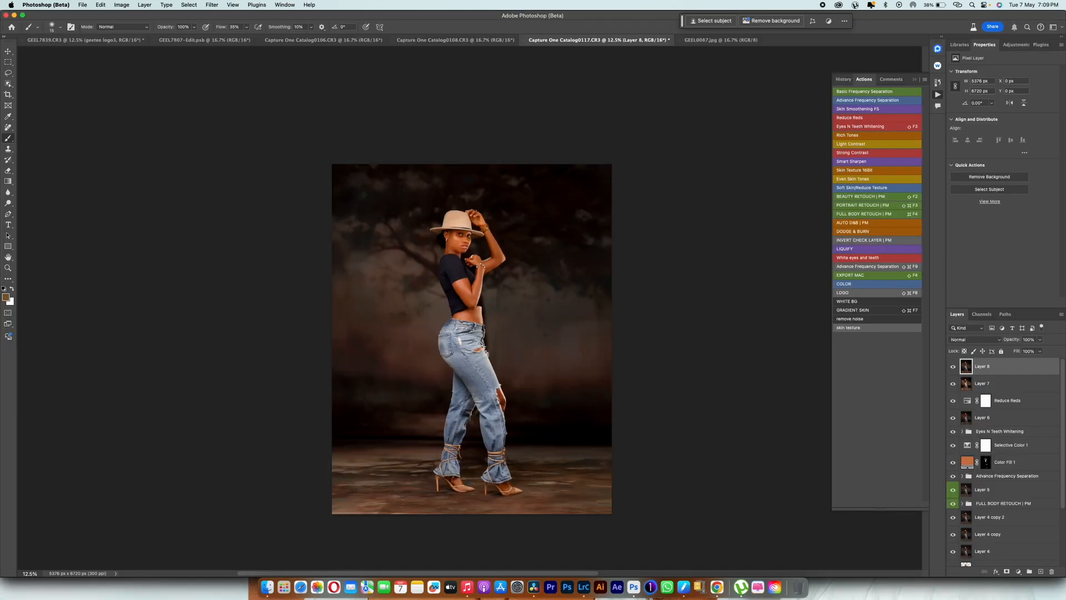
- Add a Vibrance adjustment layer with raised vibrance, invert its mask to black, and enlarge the brush for work around the face
left_click(1018, 571)
left_click(1019, 494)
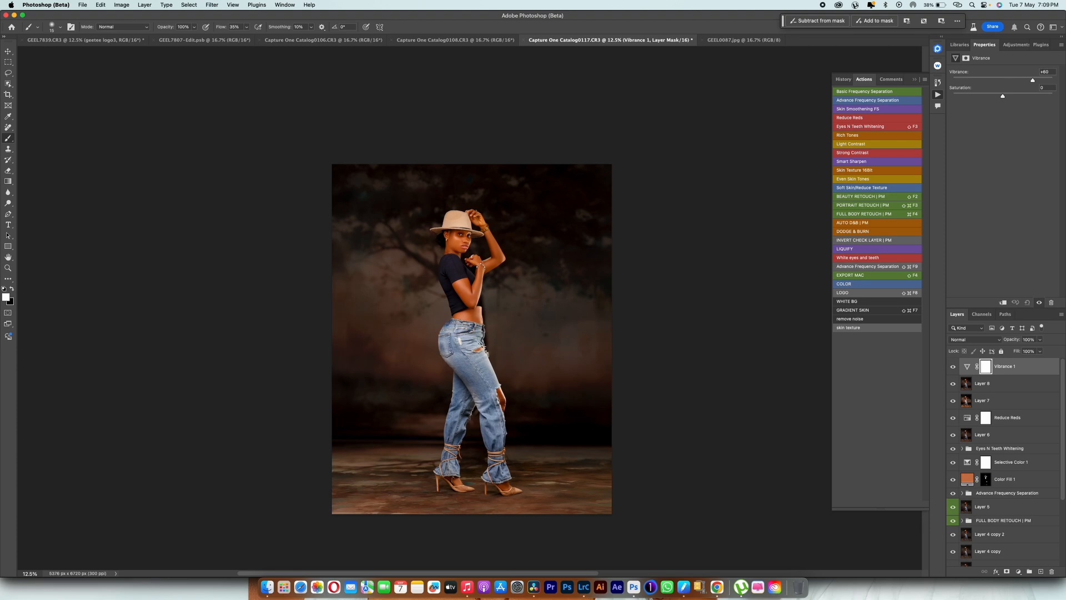
left_click_drag(1033, 80, 1030, 79)
left_click(984, 367)
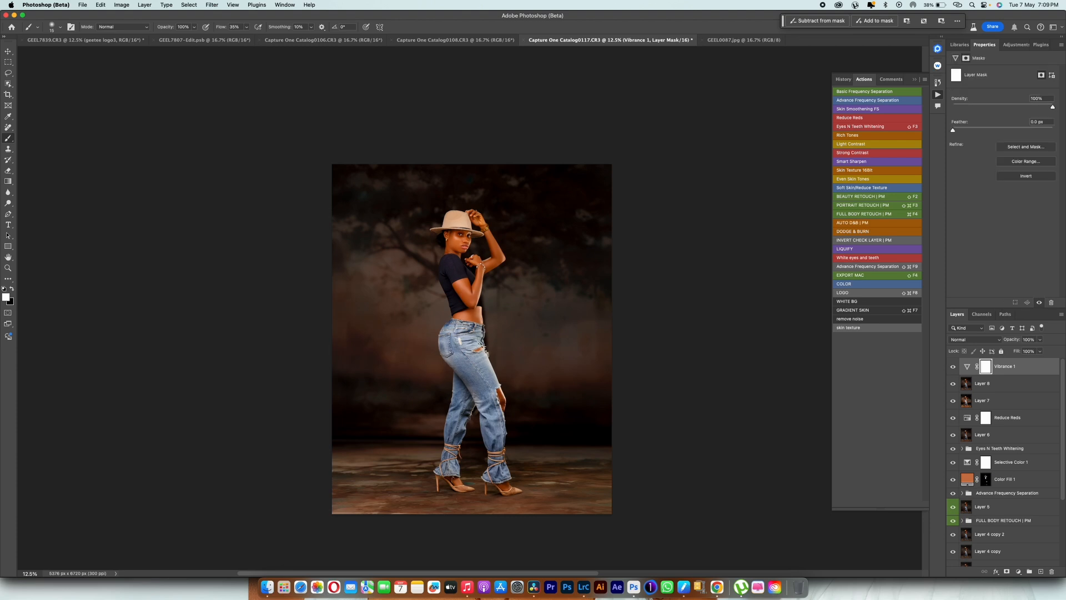
key("super+i")
key("super+equal")
key("super+equal")
key("super+equal")
key("super+equal")
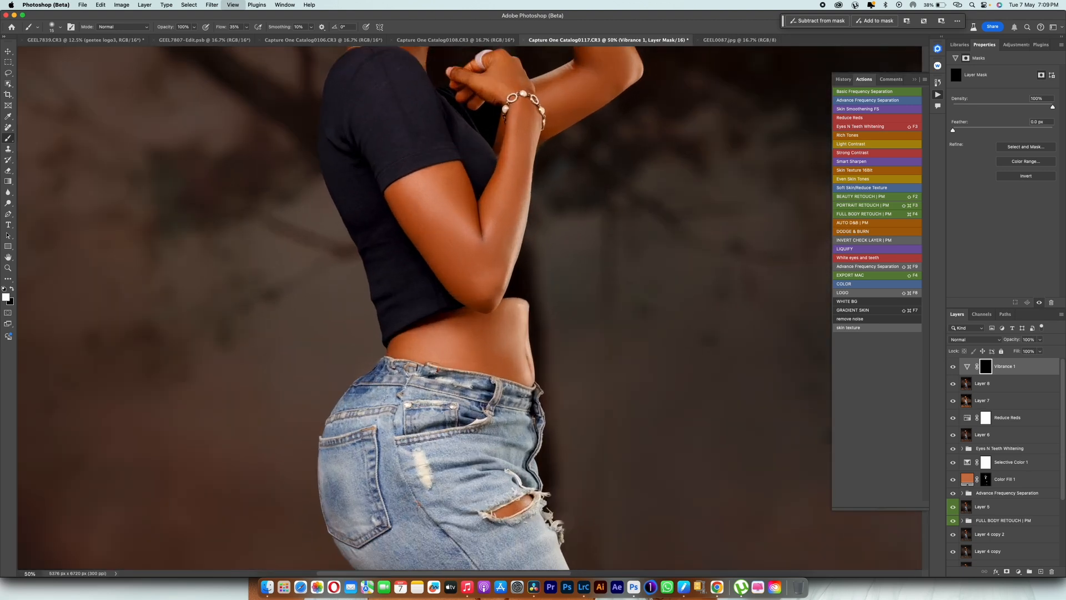
key("super+equal")
scroll(470, 307, "up", 8)
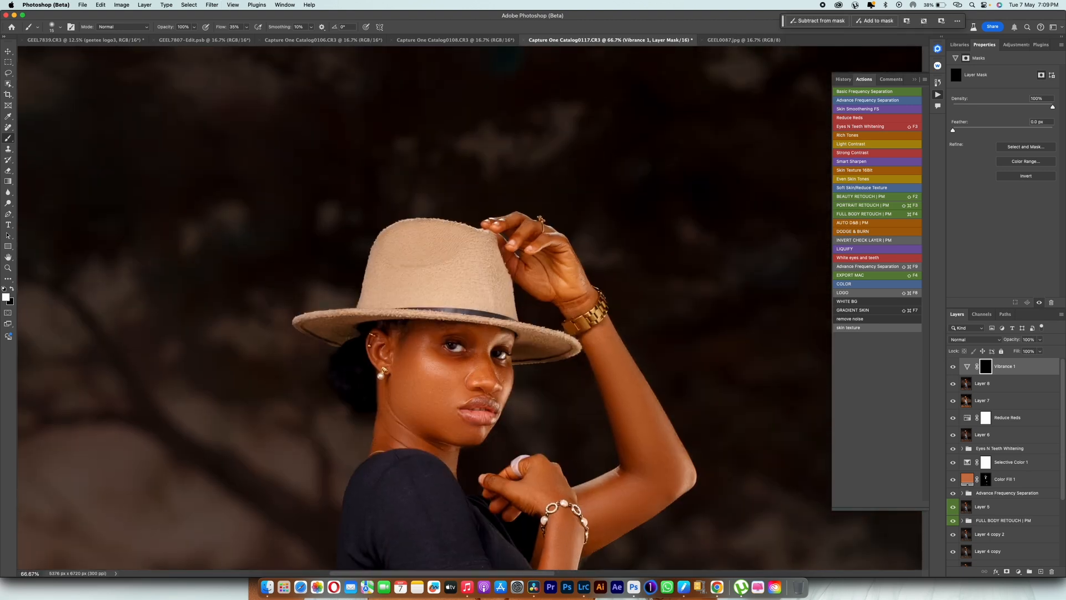
key("bracketright")
key("bracketright")
- Add a Curves adjustment layer that lifts the midtones from input 119 to output 143 and the black point to output 14
left_click(1019, 571)
left_click(1019, 471)
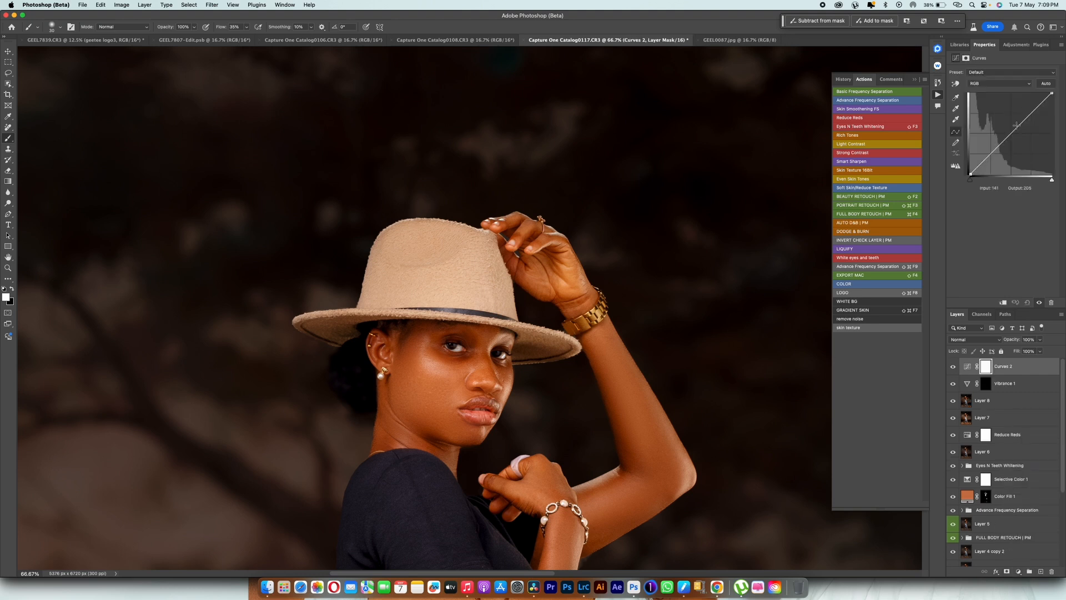
left_click_drag(1016, 125, 1008, 129)
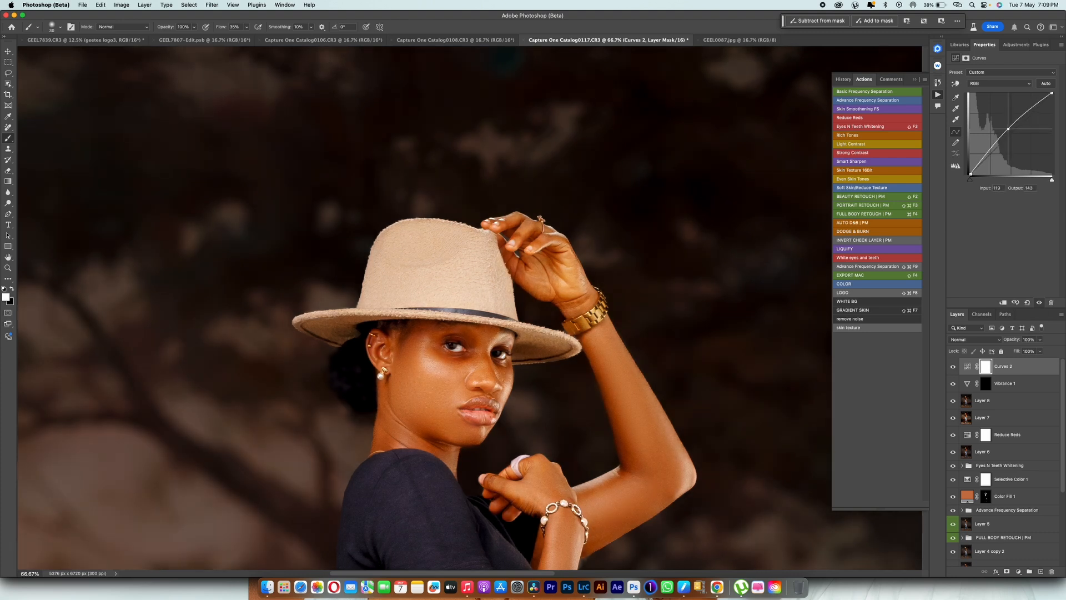
left_click_drag(970, 174, 970, 170)
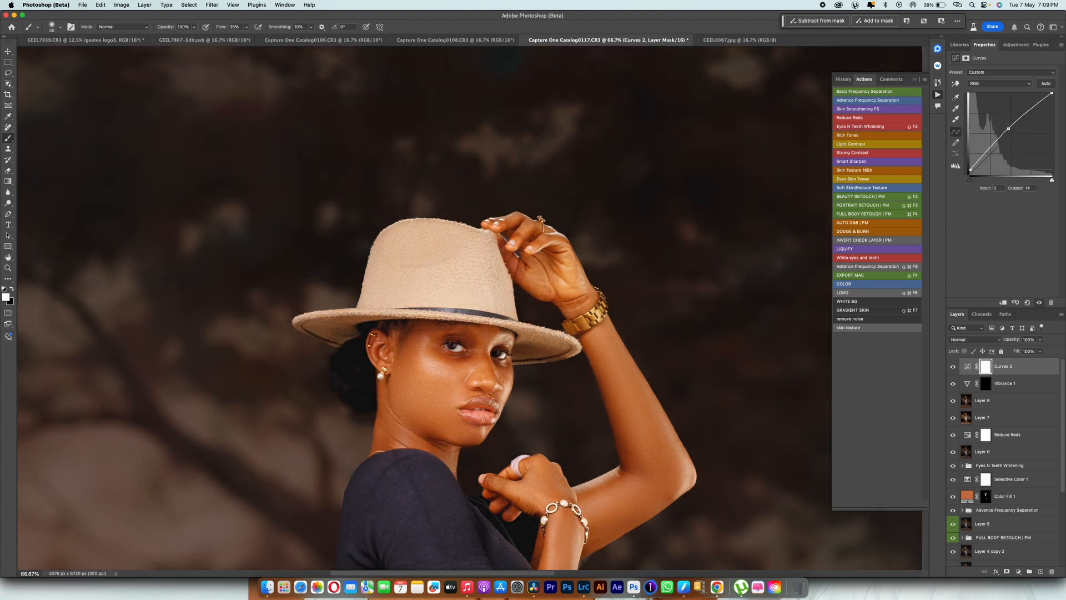
- Invert the brightening Curves layer's mask to black and set the brush flow to 8%
key("super+i")
left_click_drag(221, 27, 216, 26)
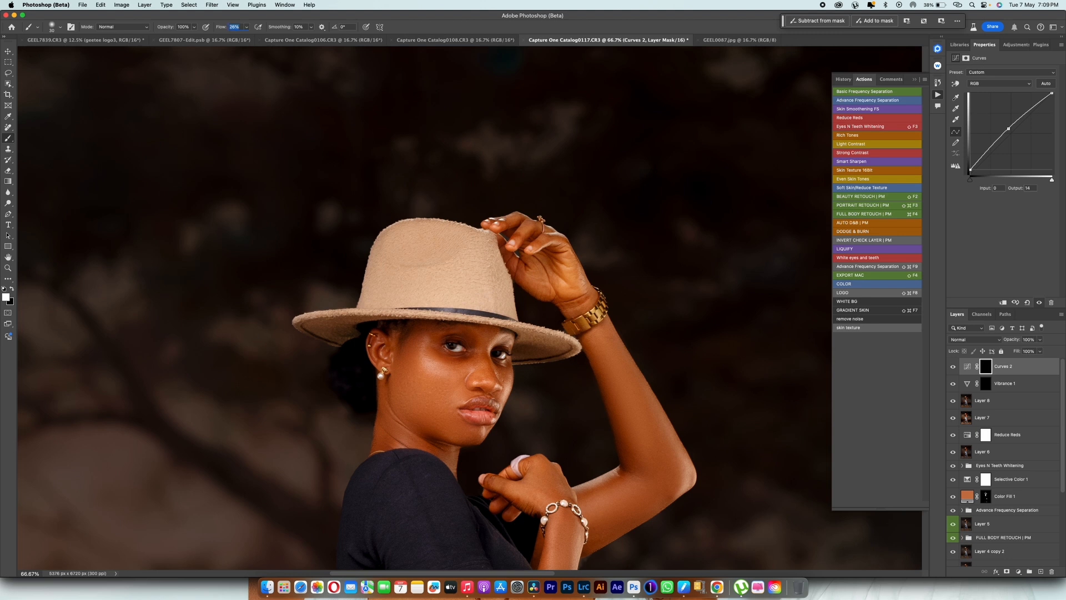
type("8")
key("Return")
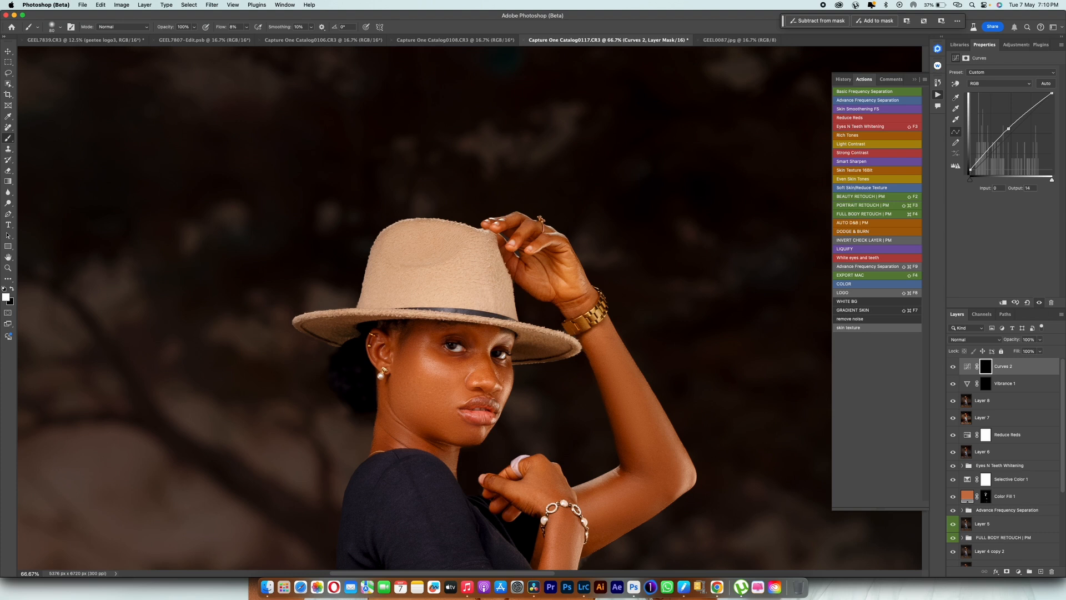
- Run the LOGO action to place the geetee logo3 watermark in the lower corner of the full-length portrait
key("super+minus")
key("super+minus")
key("super+minus")
key("super+minus")
key("super+minus")
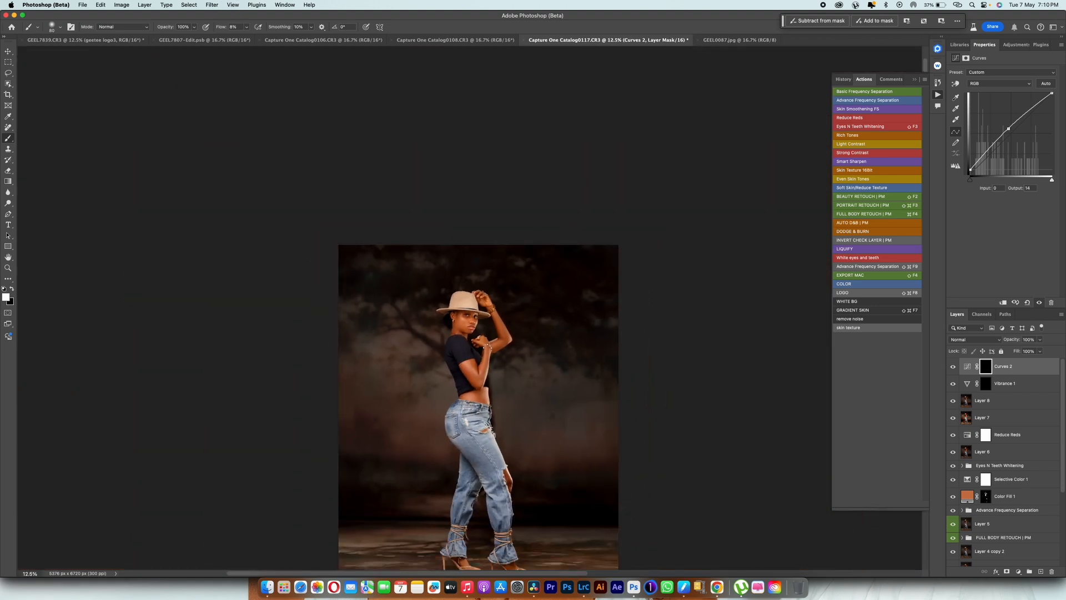
scroll(478, 378, "down", 3)
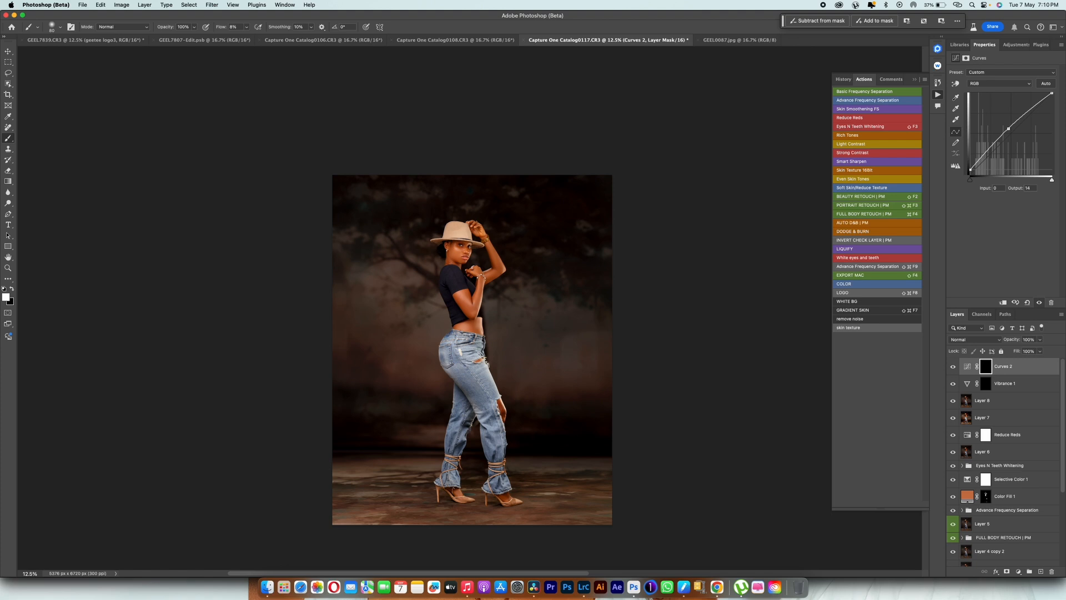
key("shift+super+F8")
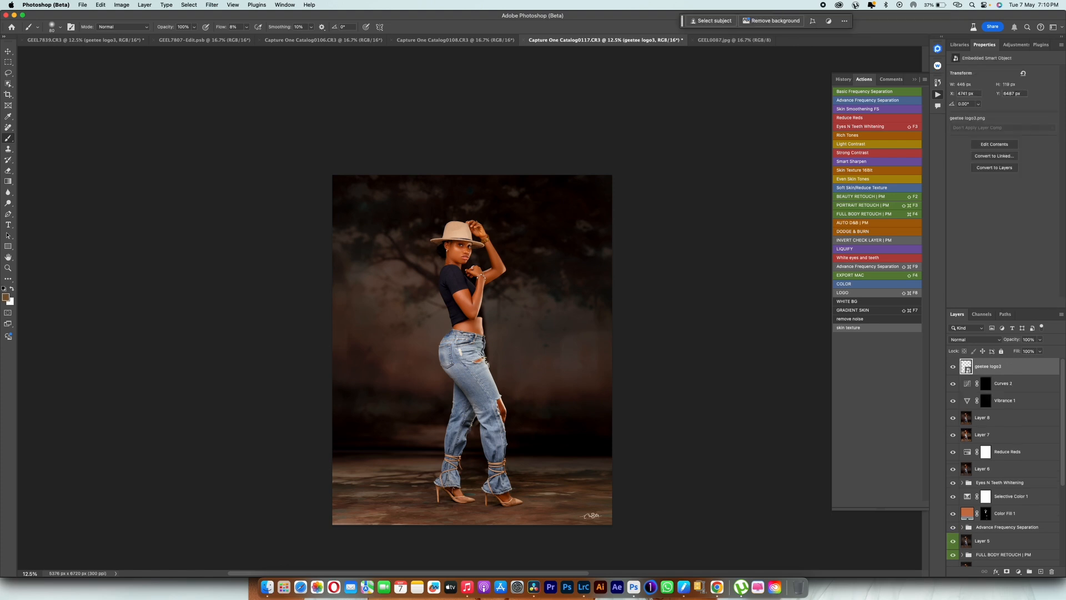